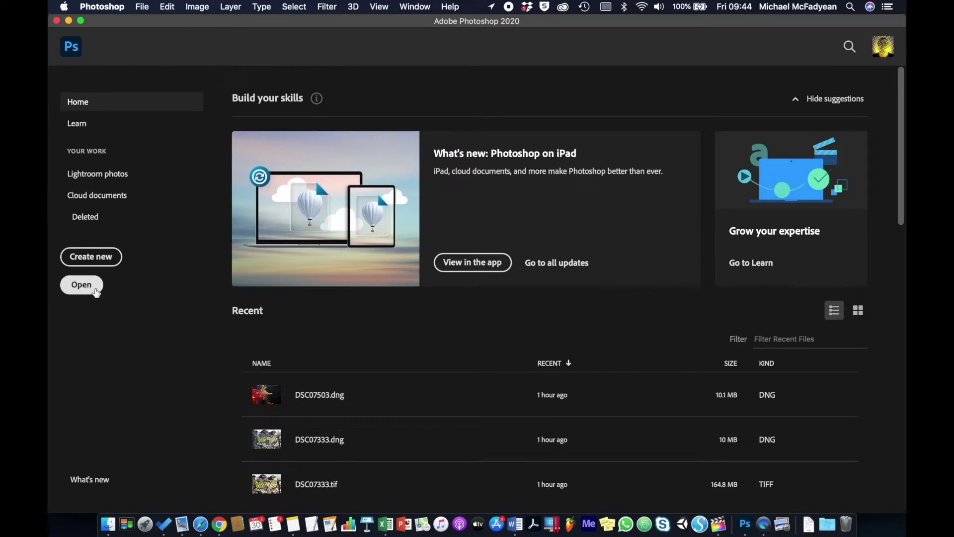
Open the raw photo DSC07333.dng from the Activity_6-1-1_Files folder after previewing the other raw photos
click(96, 291)
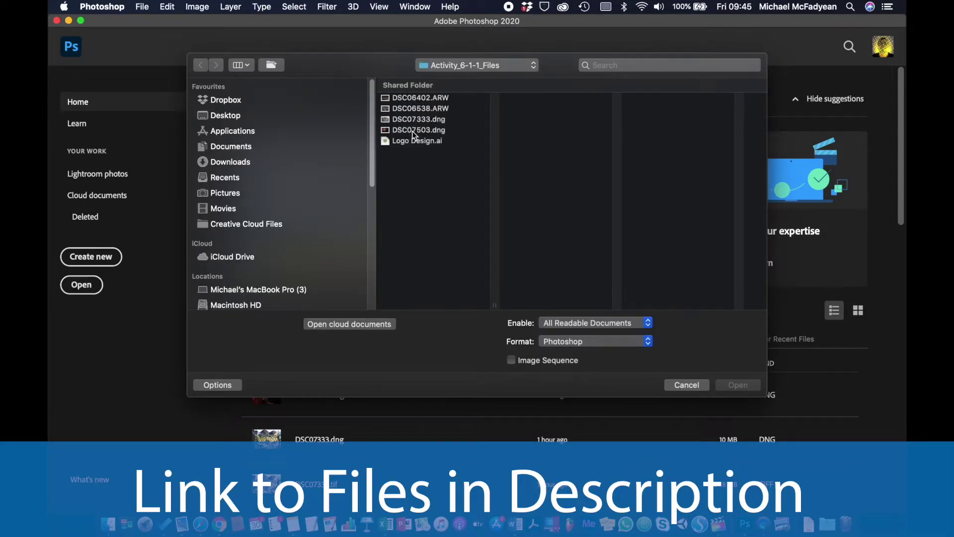
click(409, 121)
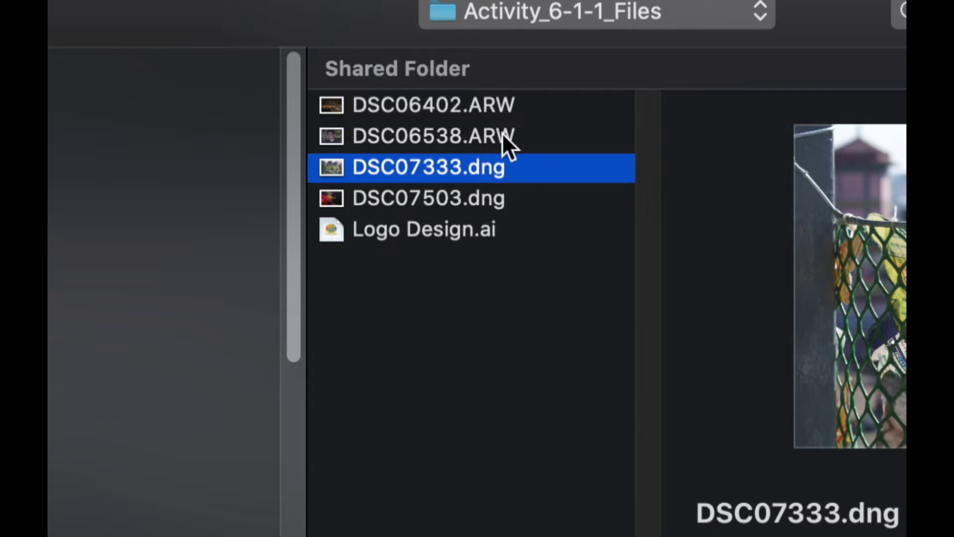
click(496, 201)
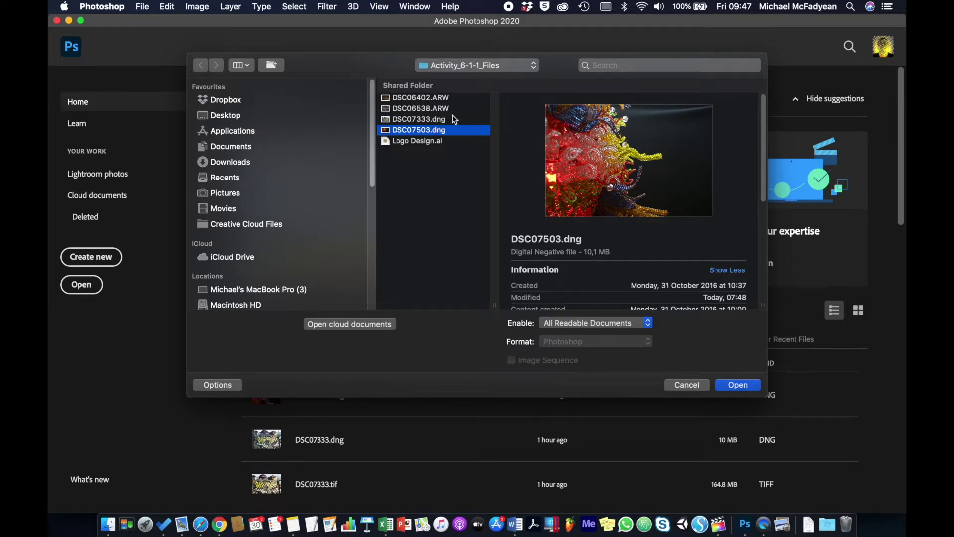
click(460, 120)
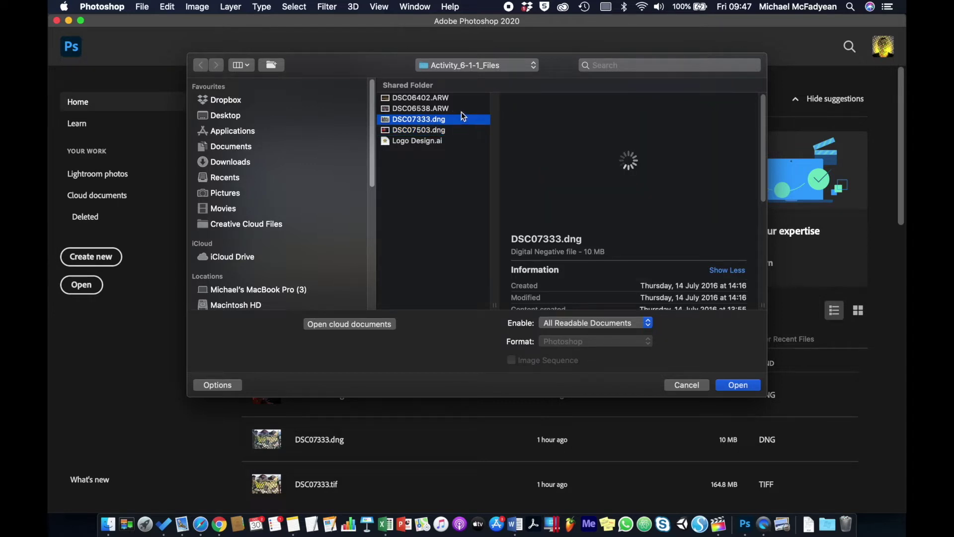
click(461, 111)
click(459, 99)
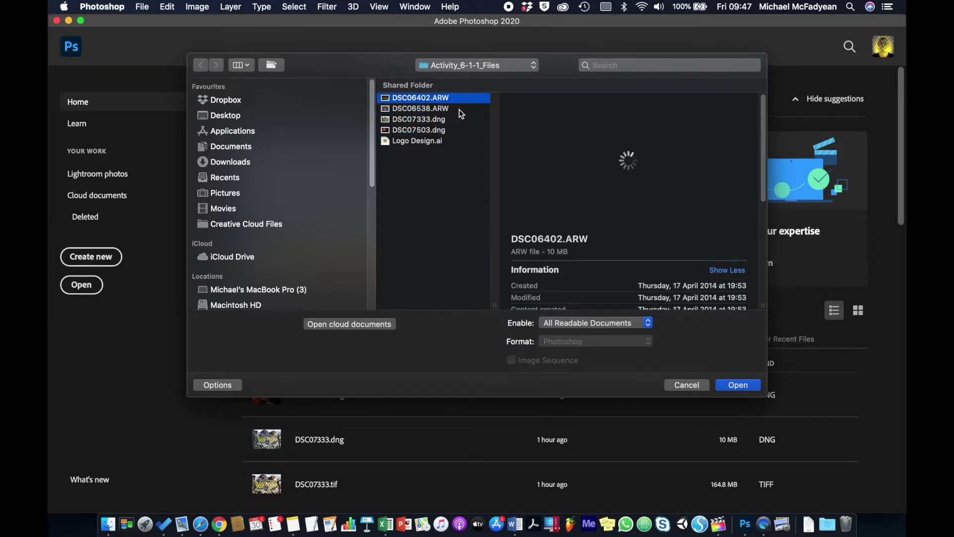
click(452, 130)
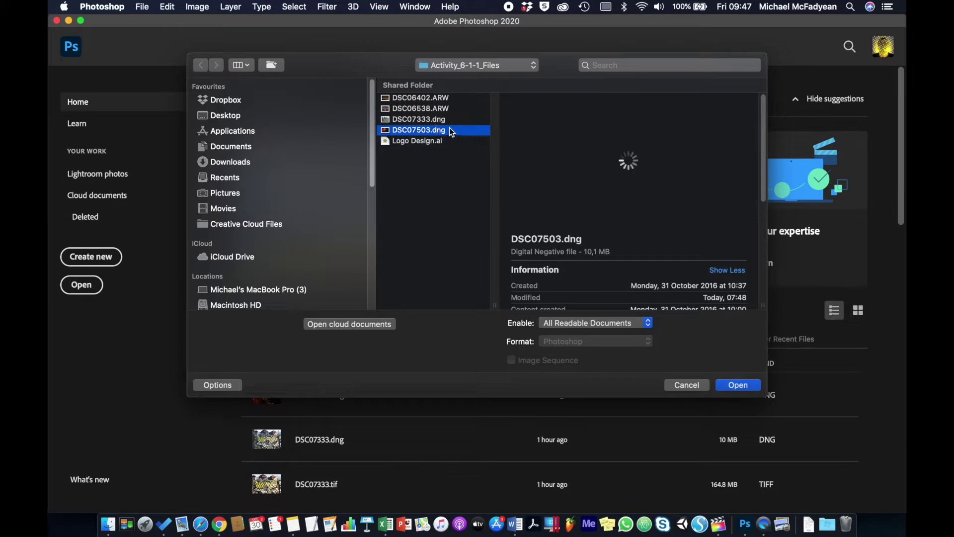
click(452, 121)
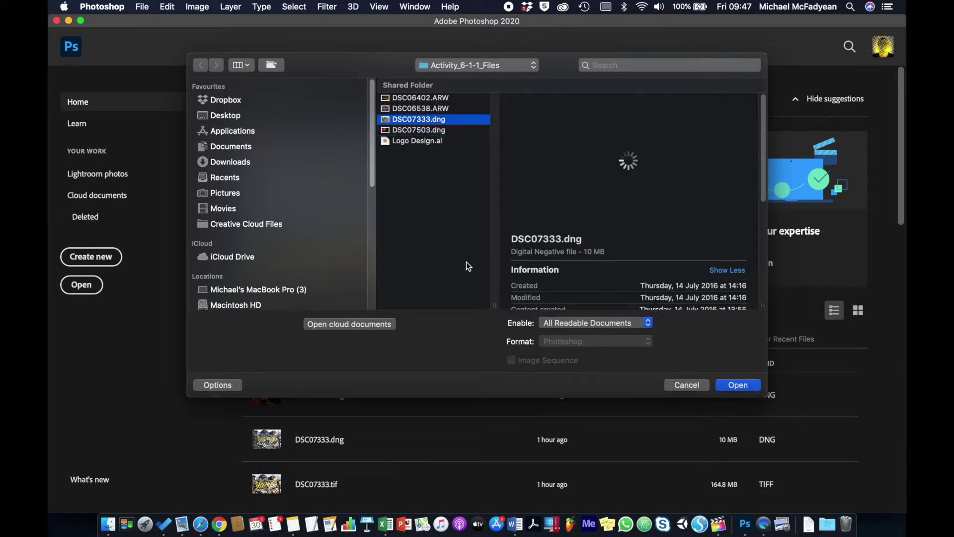
click(722, 386)
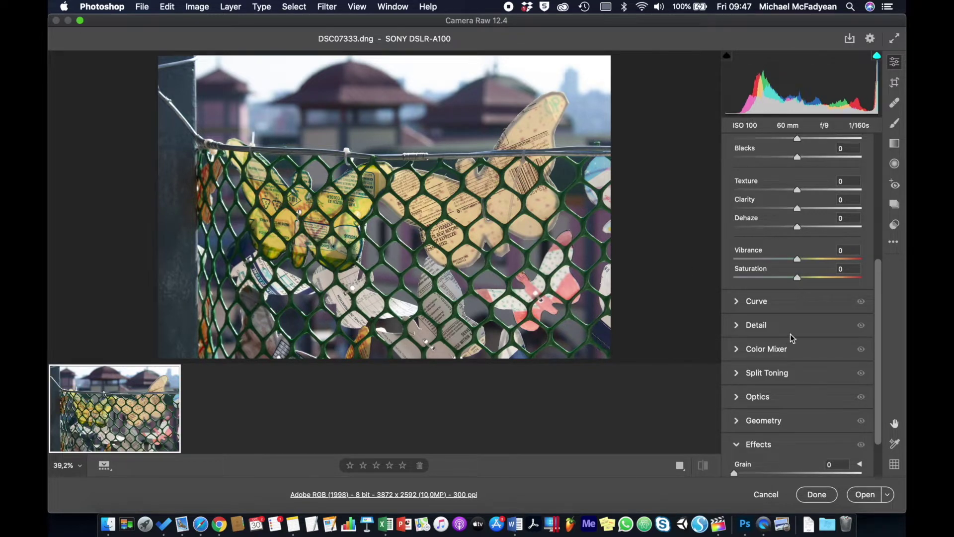
scroll(790, 335, up, 5)
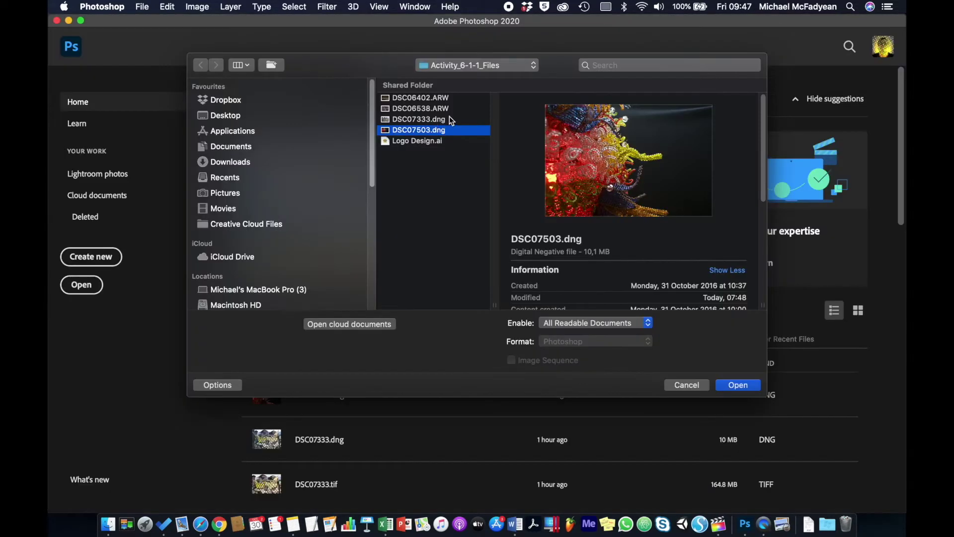
Preview DSC06538.ARW, DSC06402.ARW and DSC07503.dng in the file browser, and open DSC07333.dng in Camera Raw
click(457, 120)
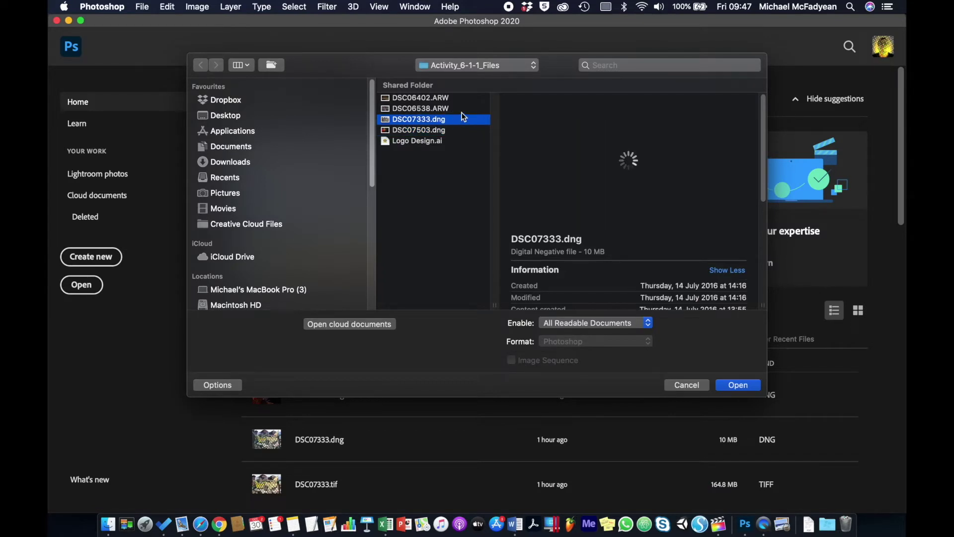
click(460, 109)
click(459, 97)
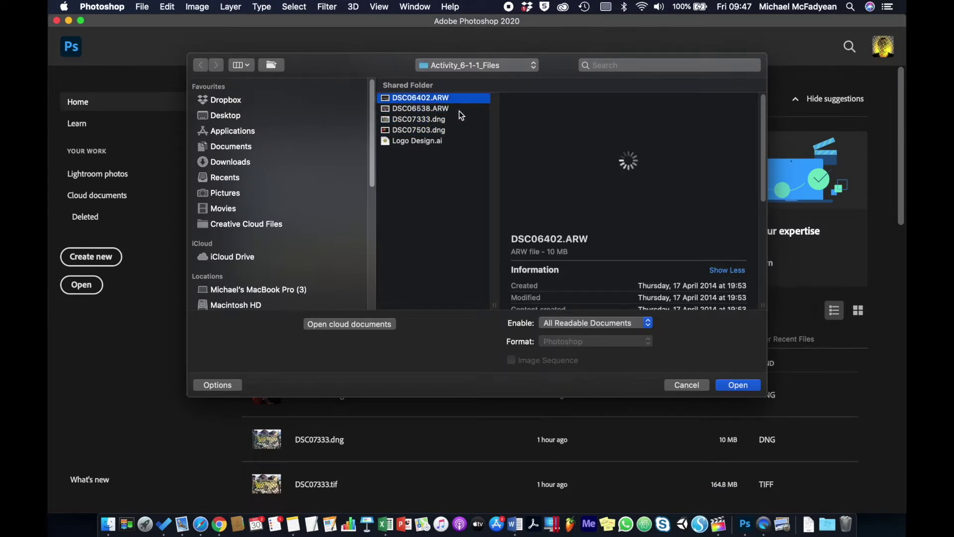
click(450, 129)
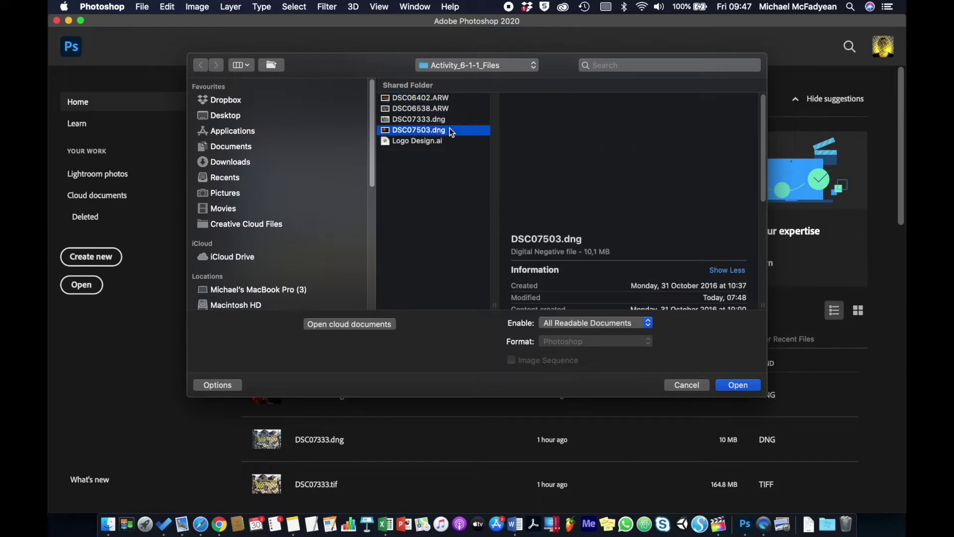
click(455, 120)
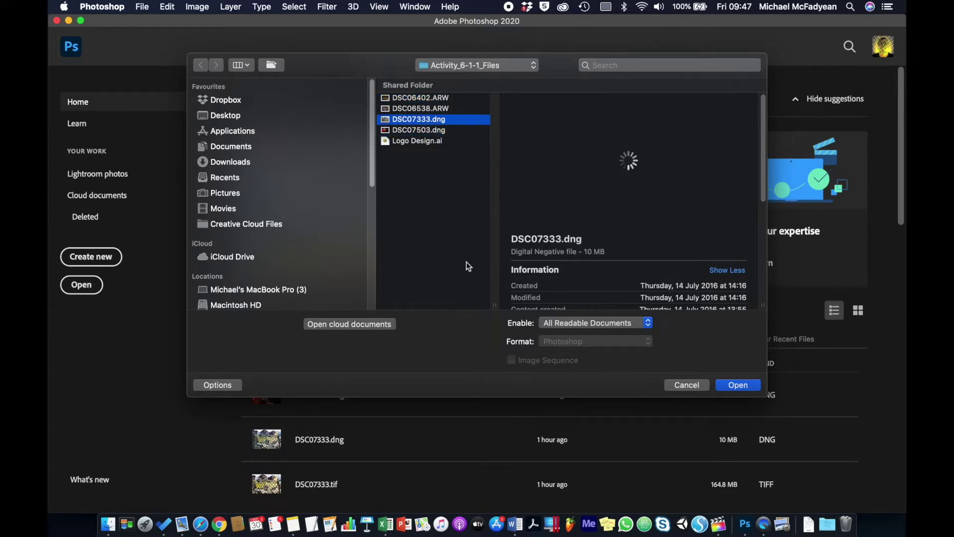
click(726, 385)
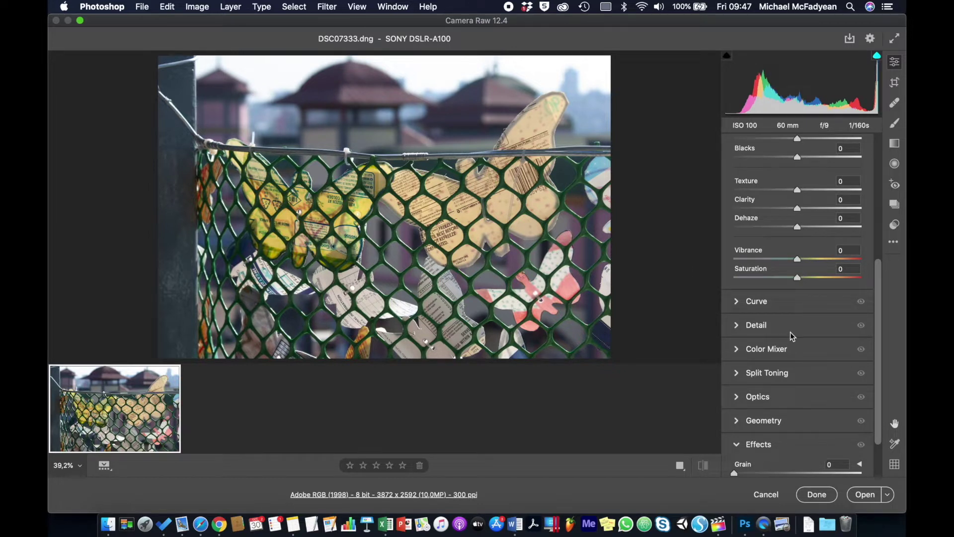
Look over the Camera Raw adjustment settings from Basic to Calibration and open the photo as a Photoshop document
scroll(793, 336, up, 4)
scroll(793, 336, up, 4)
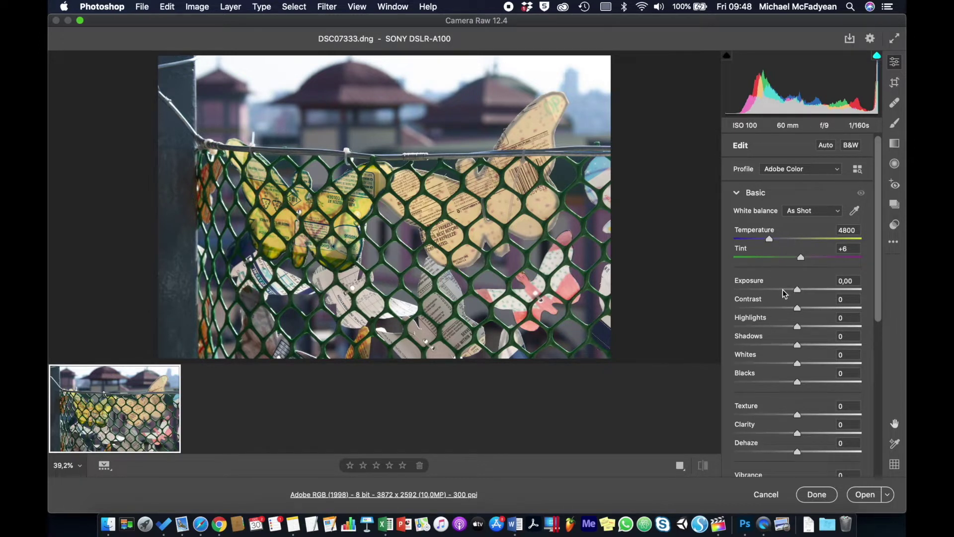
scroll(784, 294, down, 1)
scroll(784, 294, down, 1)
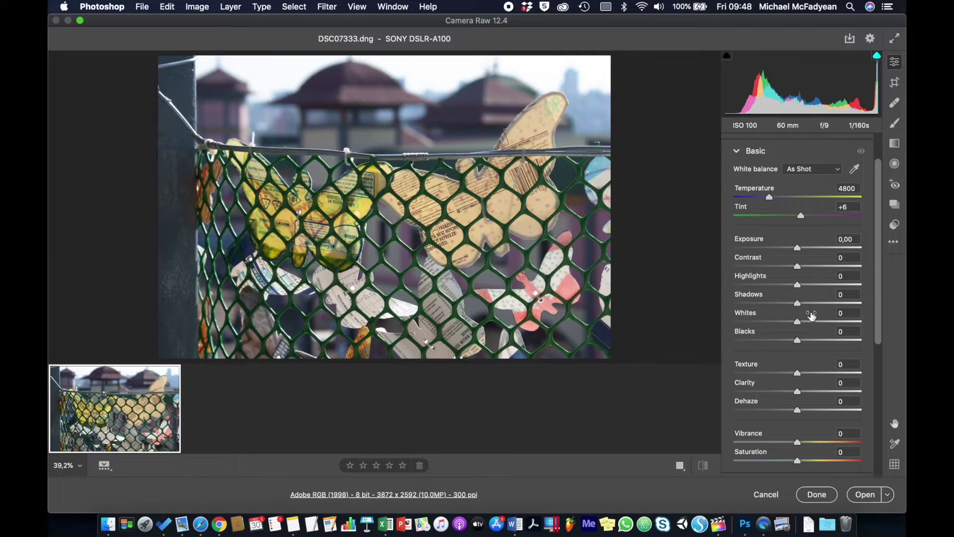
scroll(810, 316, down, 10)
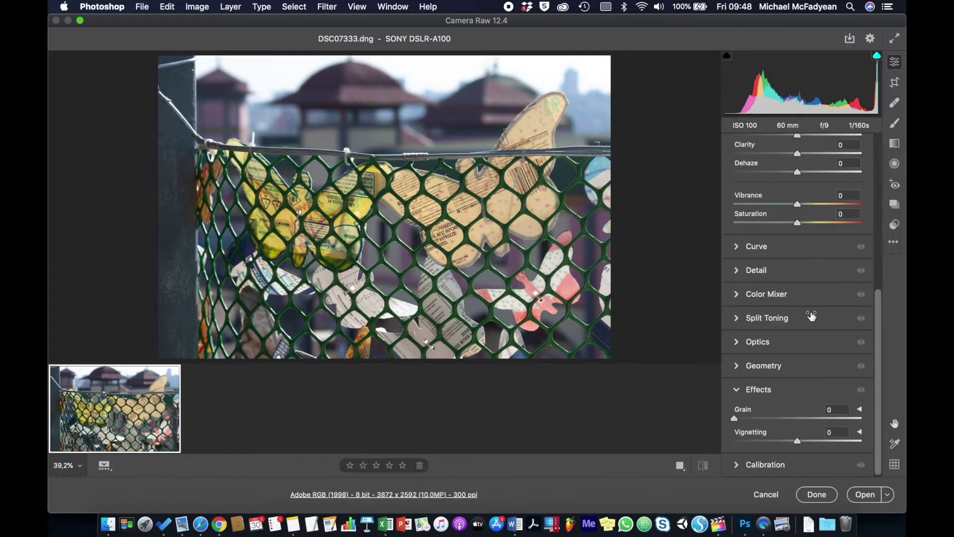
click(864, 495)
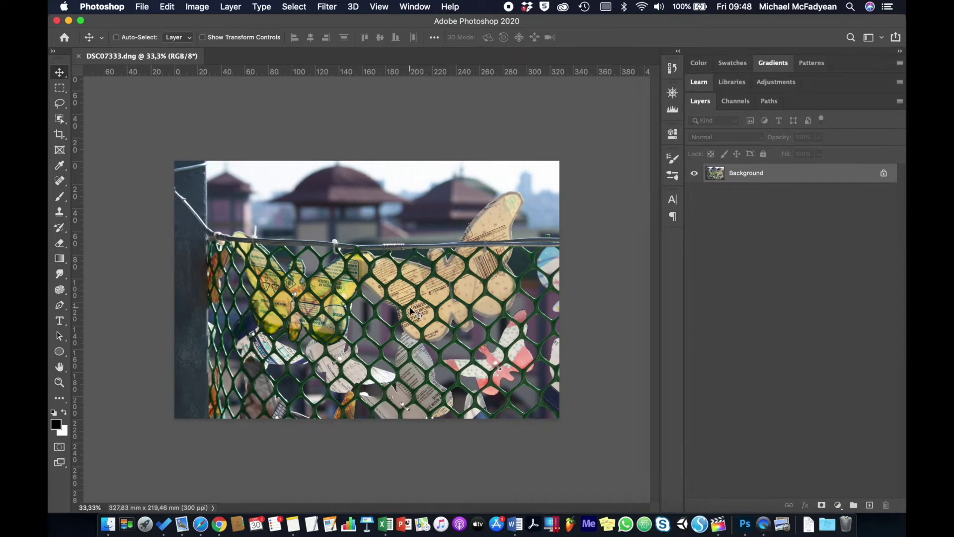
Duplicate the Background layer under the name Background copy and convert the copy to a smart object
right_click(778, 174)
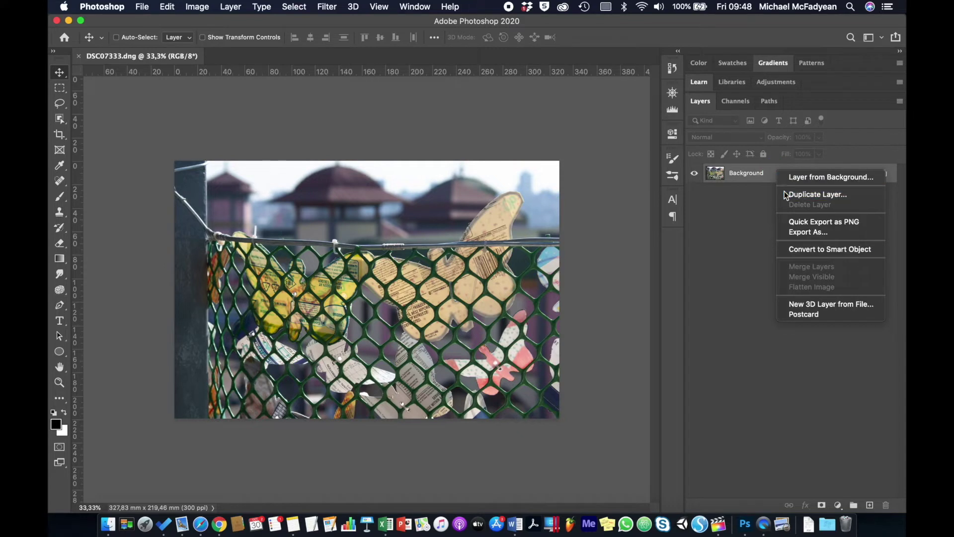
click(805, 194)
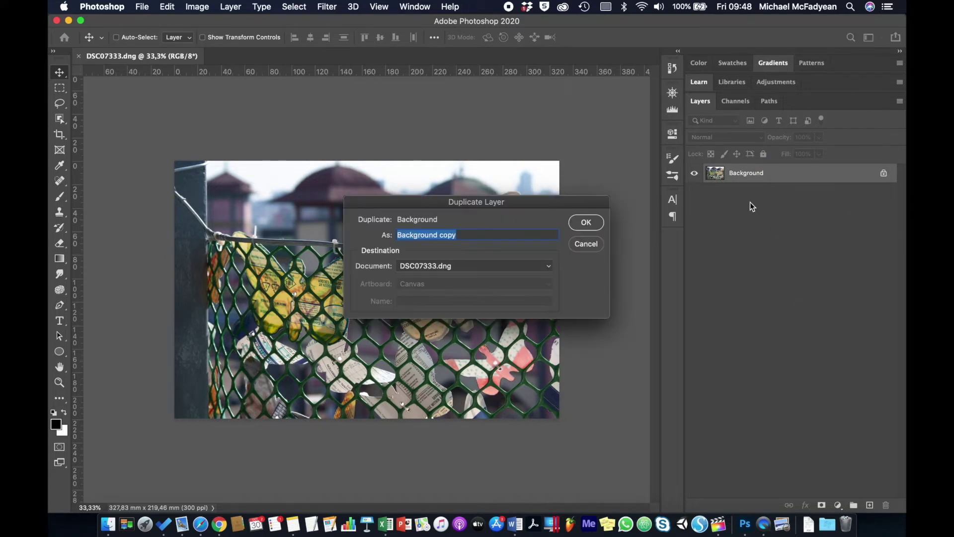
click(586, 227)
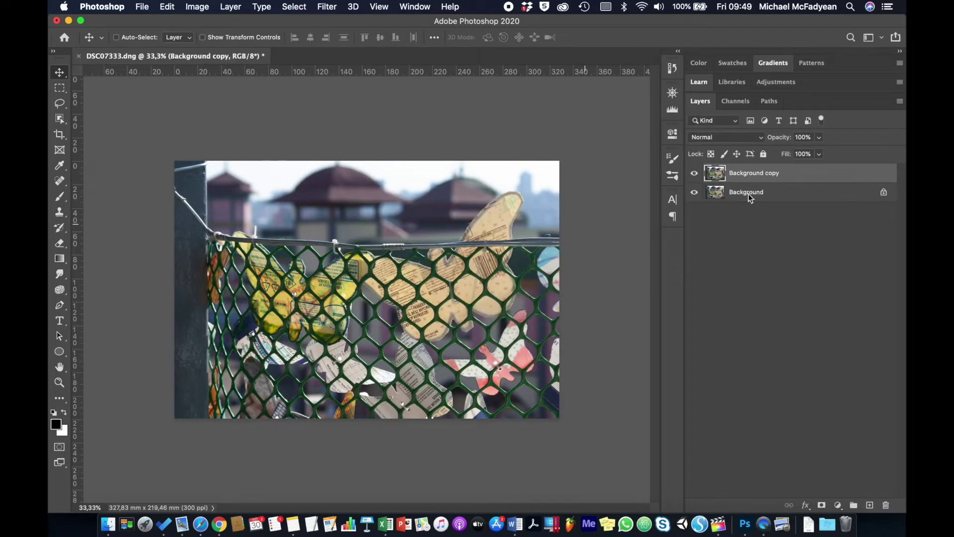
click(793, 174)
right_click(796, 173)
click(726, 326)
click(327, 7)
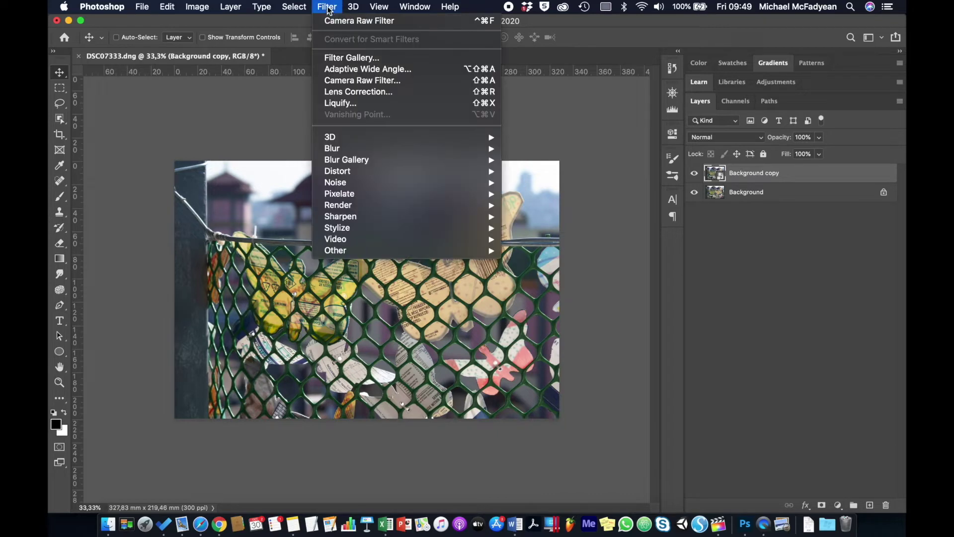
click(348, 80)
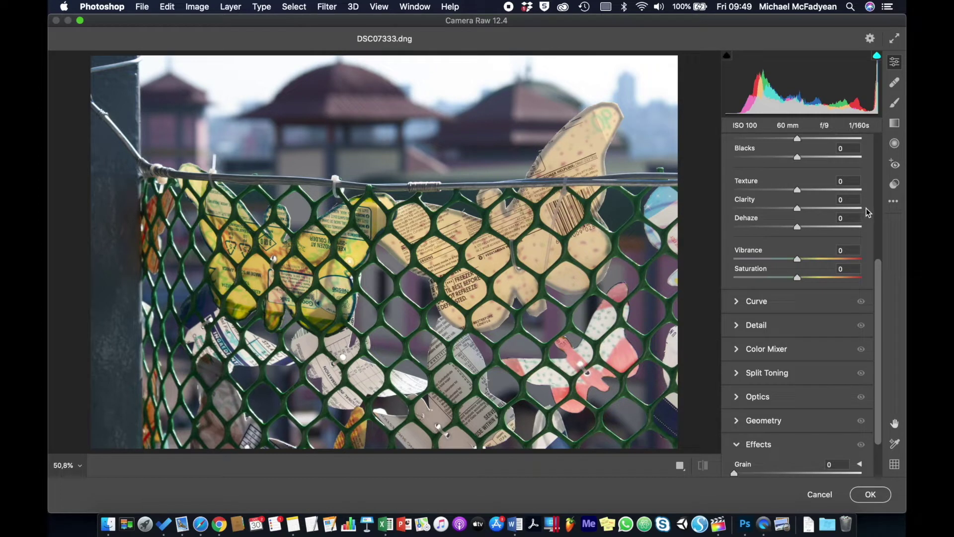
scroll(866, 208, up, 2)
scroll(866, 208, up, 8)
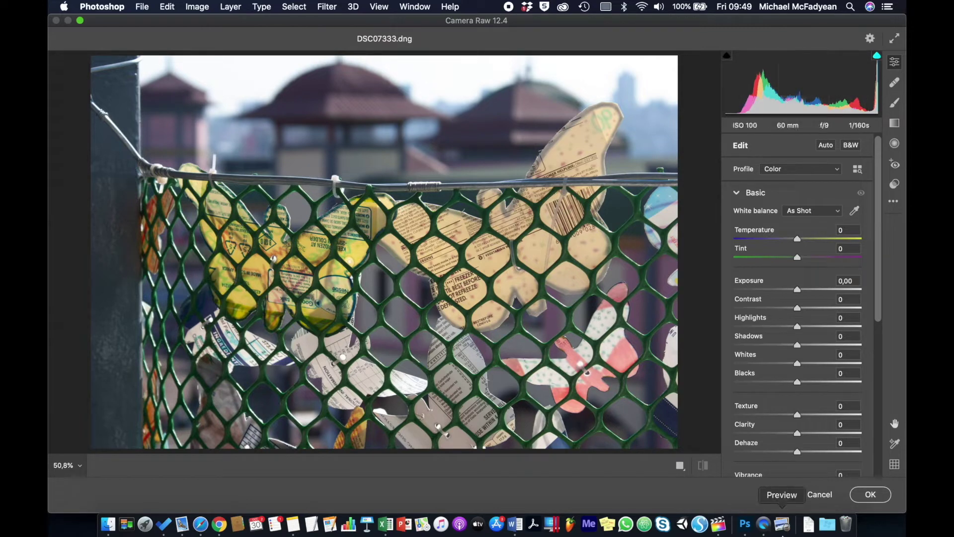
click(819, 494)
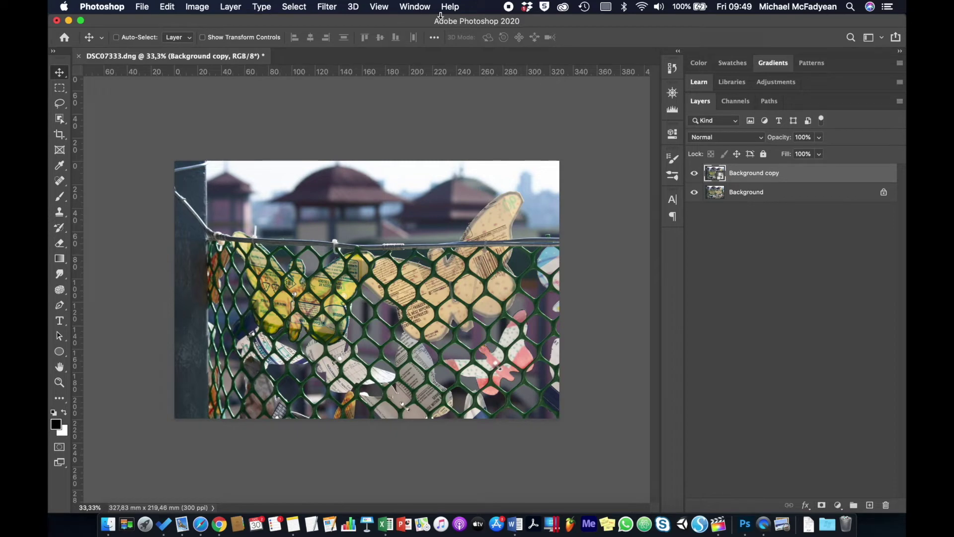
Show the histogram of the entire image and set its channel to Luminosity
click(417, 7)
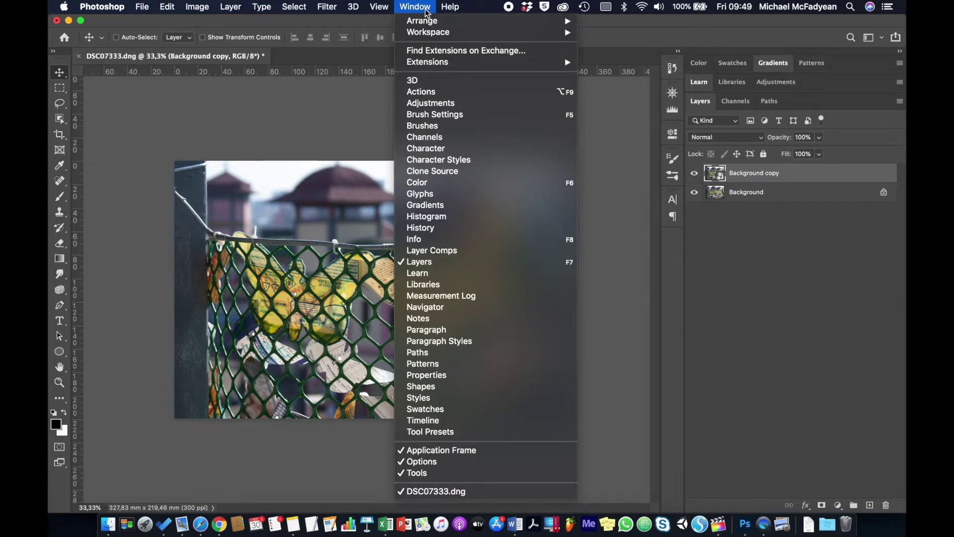
click(437, 216)
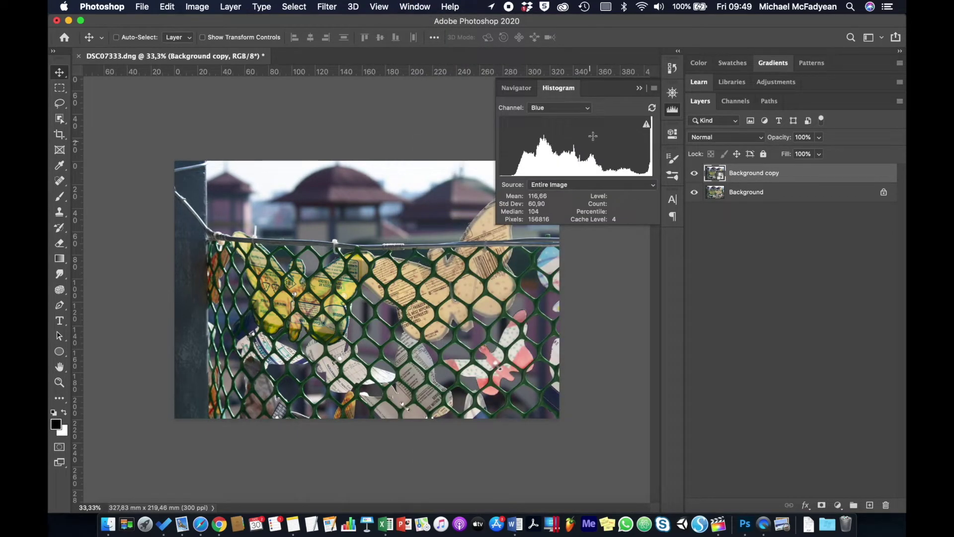
click(655, 88)
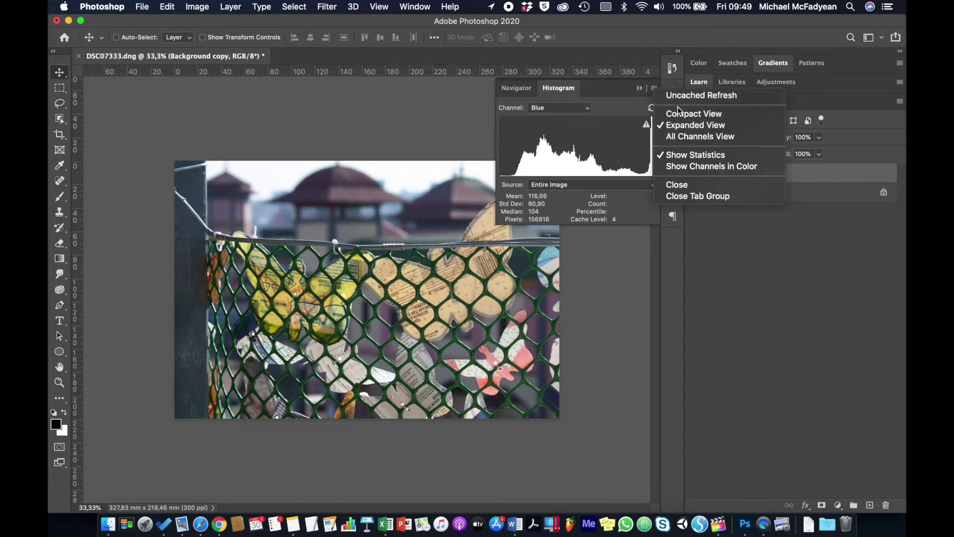
click(592, 108)
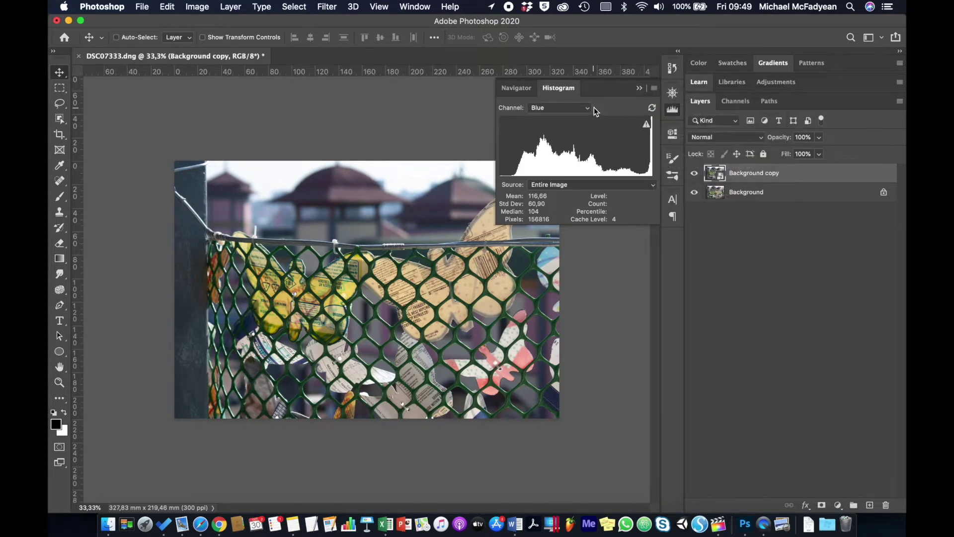
click(591, 108)
click(572, 119)
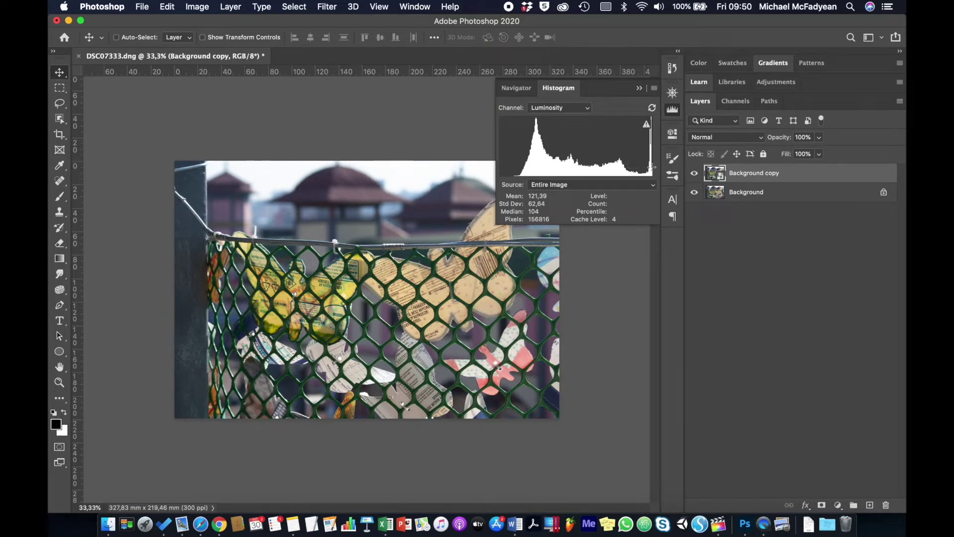
Inspect the dark end of the luminosity histogram, including levels 37 to 92, and collapse the histogram
click(519, 169)
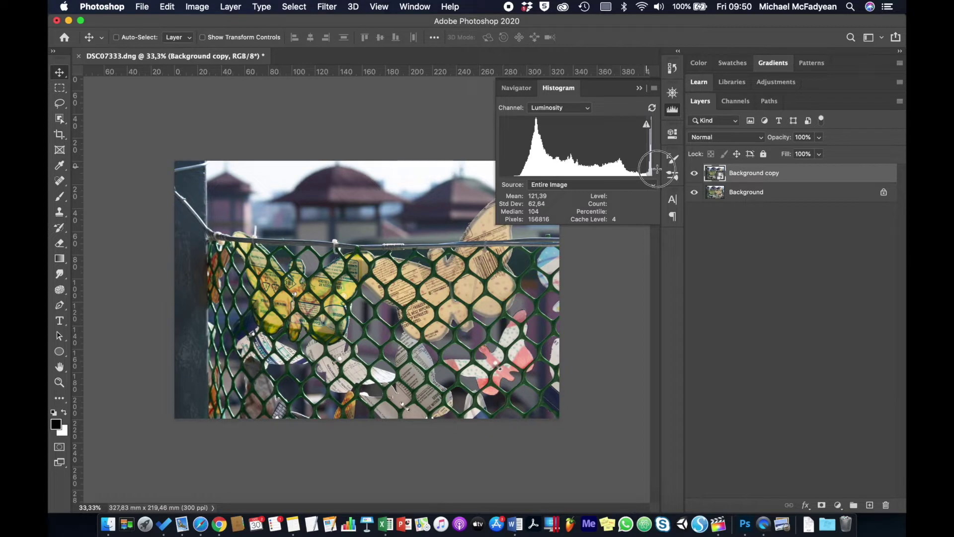
drag(522, 169, 555, 174)
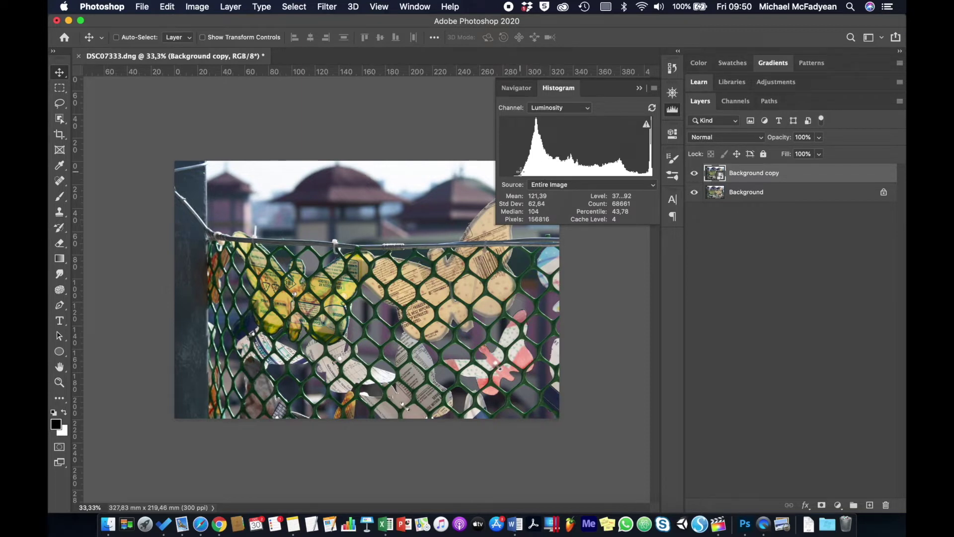
drag(521, 172, 498, 173)
click(640, 90)
Open the Camera Raw Filter on the Background copy smart object and bring up its Basic adjustments
click(332, 9)
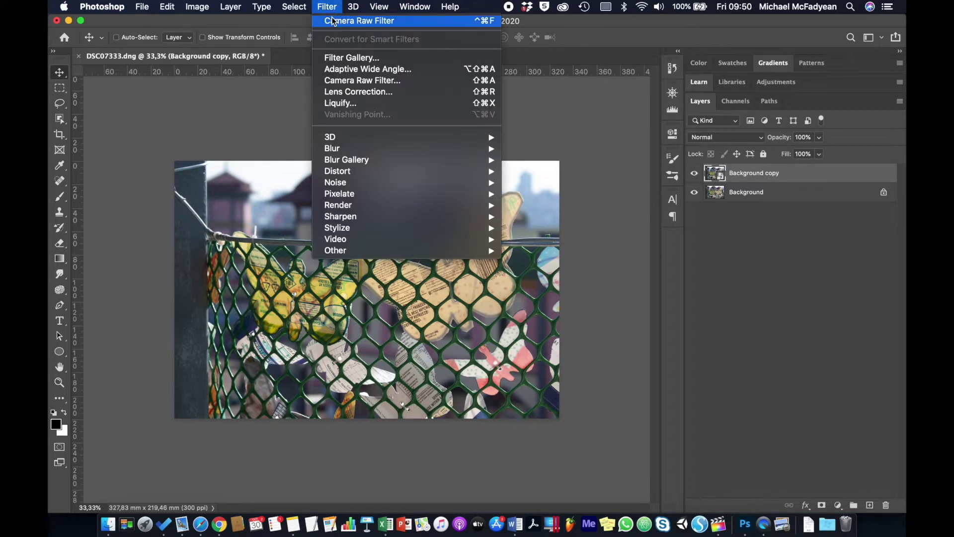
click(348, 80)
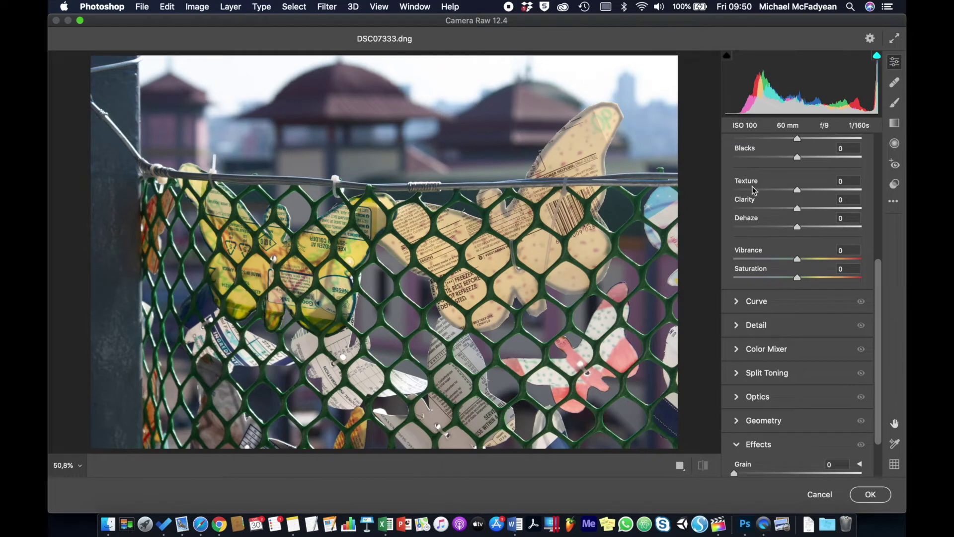
scroll(766, 199, up, 10)
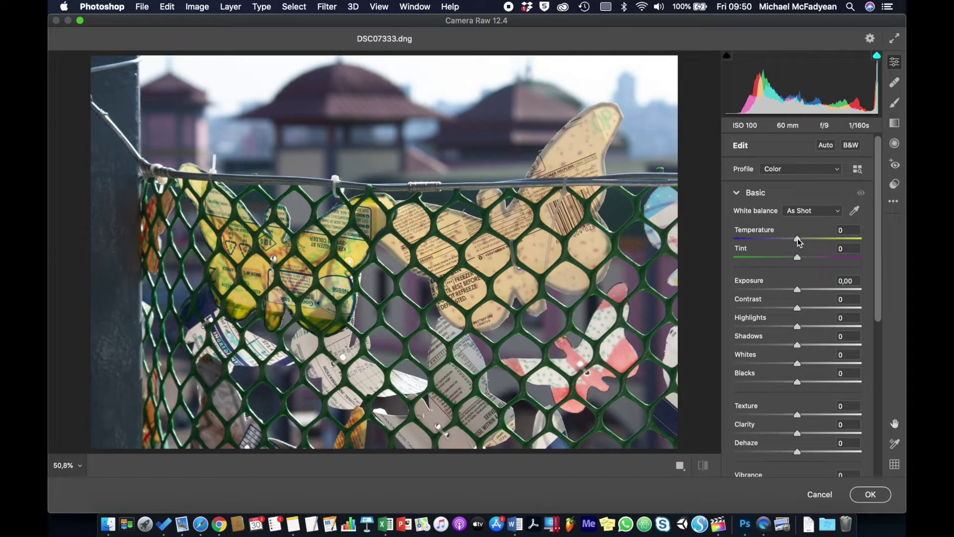
Set the whole photo's Temperature to +12, Exposure -0,30, Contrast +17, Highlights -54, Shadows +35, Whites +22 and Blacks -29
drag(798, 242, 806, 242)
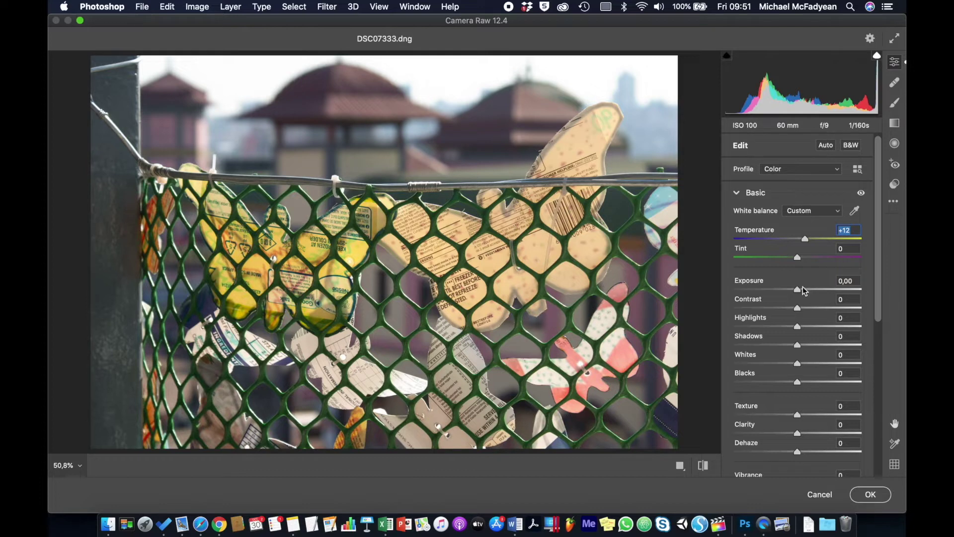
drag(797, 293, 780, 385)
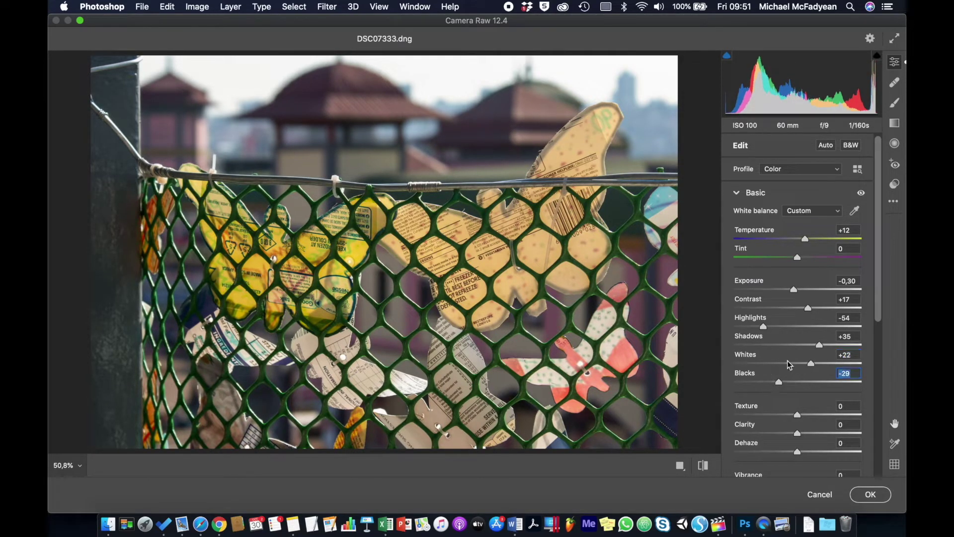
Set the whole photo's Texture to +9, Clarity +35, Dehaze +8, Vibrance +30 and Saturation -15
scroll(792, 371, down, 5)
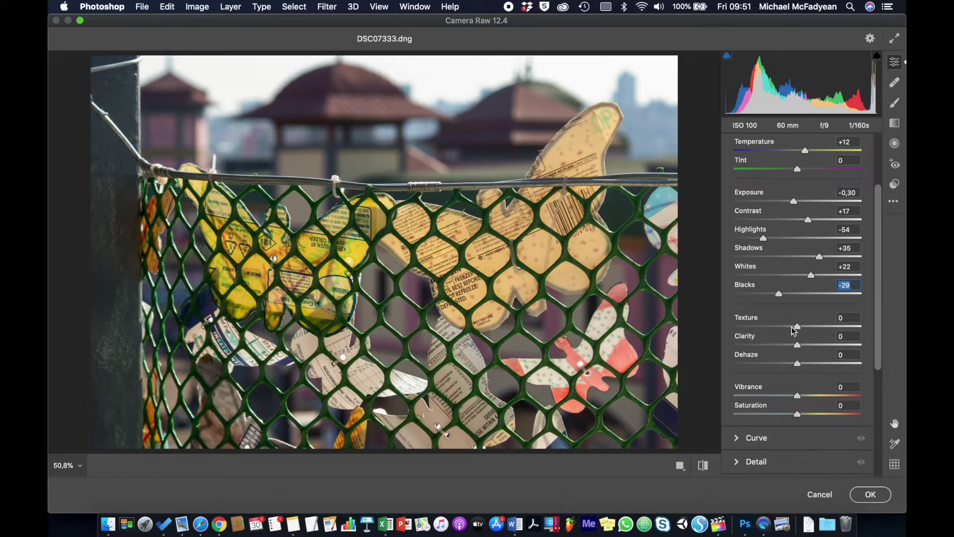
drag(797, 326, 823, 349)
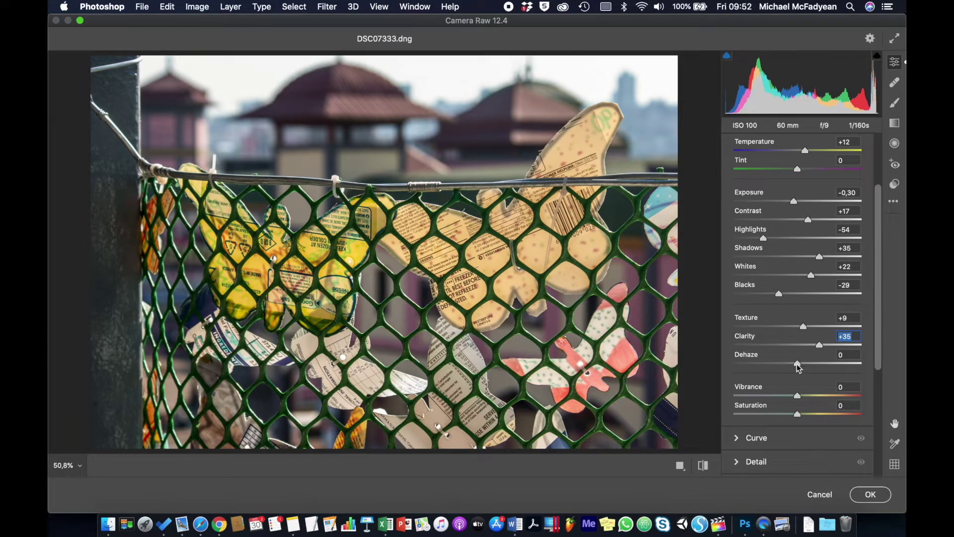
drag(799, 367, 803, 366)
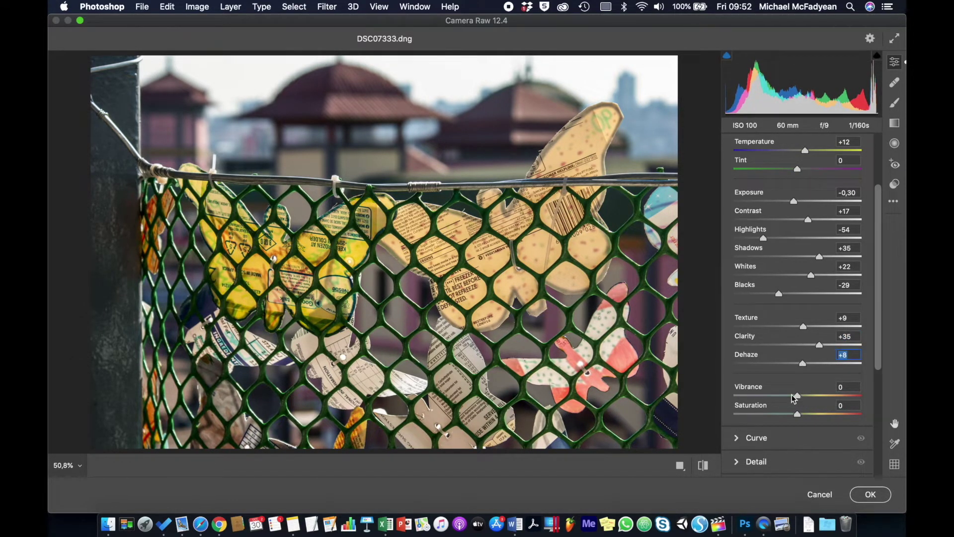
scroll(785, 390, down, 3)
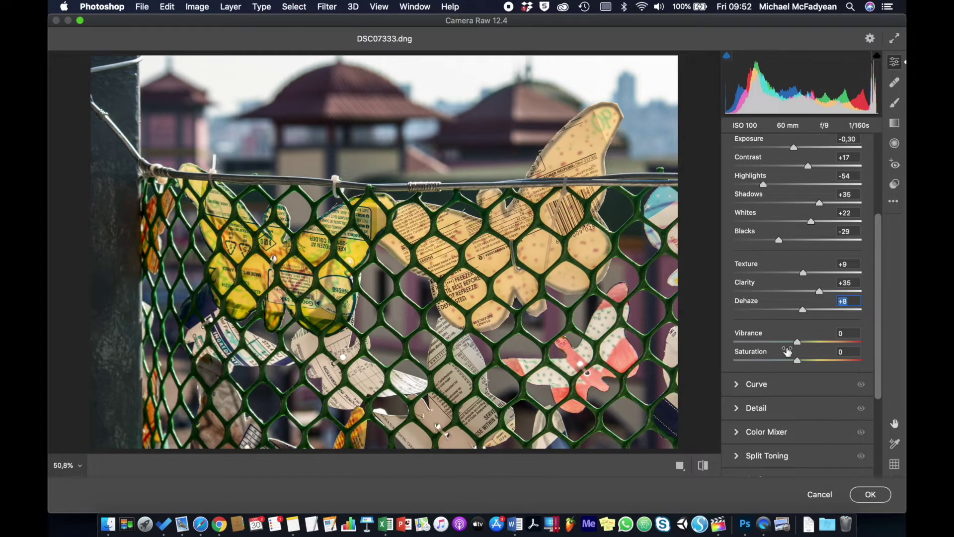
drag(798, 342, 789, 360)
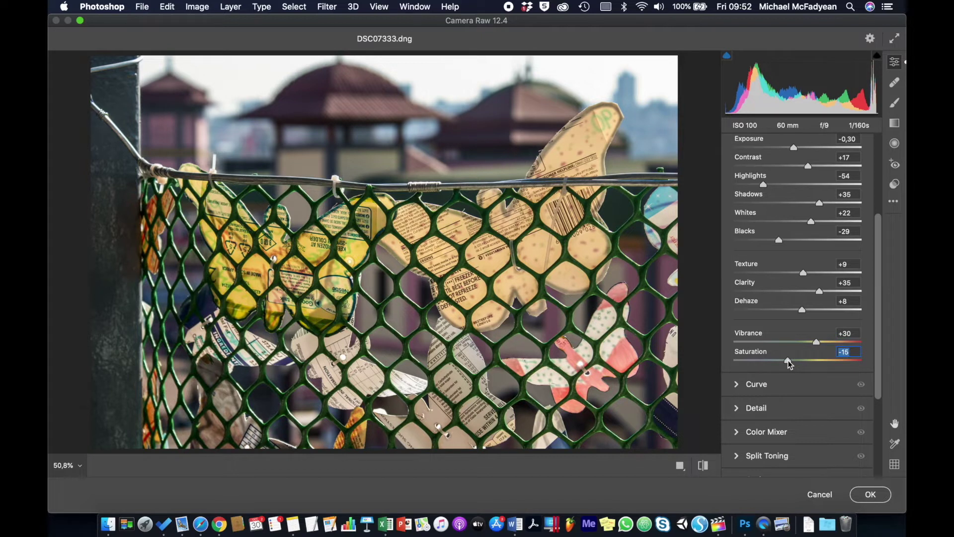
Compare the photo before and after the edits in the side-by-side, split and stacked previews, and return to the single view
scroll(789, 364, down, 1)
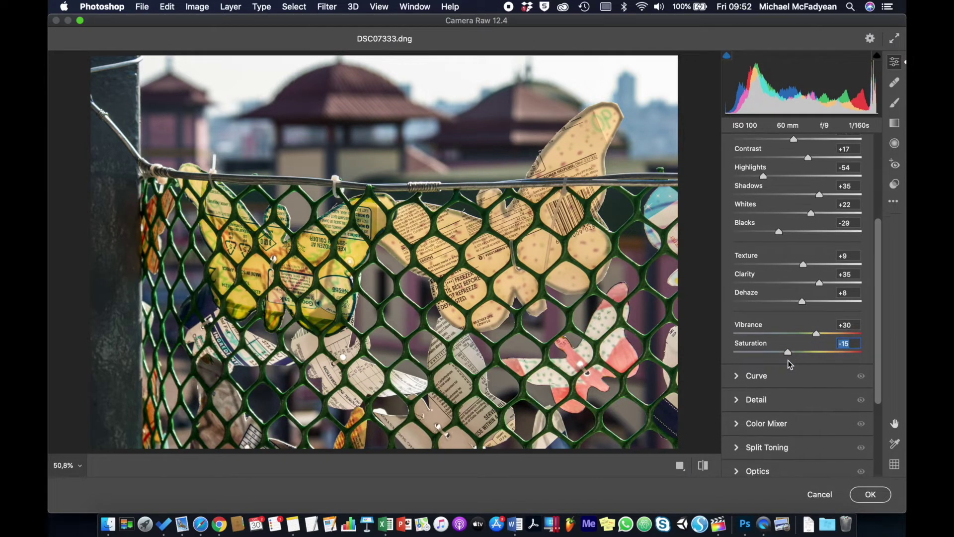
scroll(790, 364, up, 4)
scroll(790, 364, up, 3)
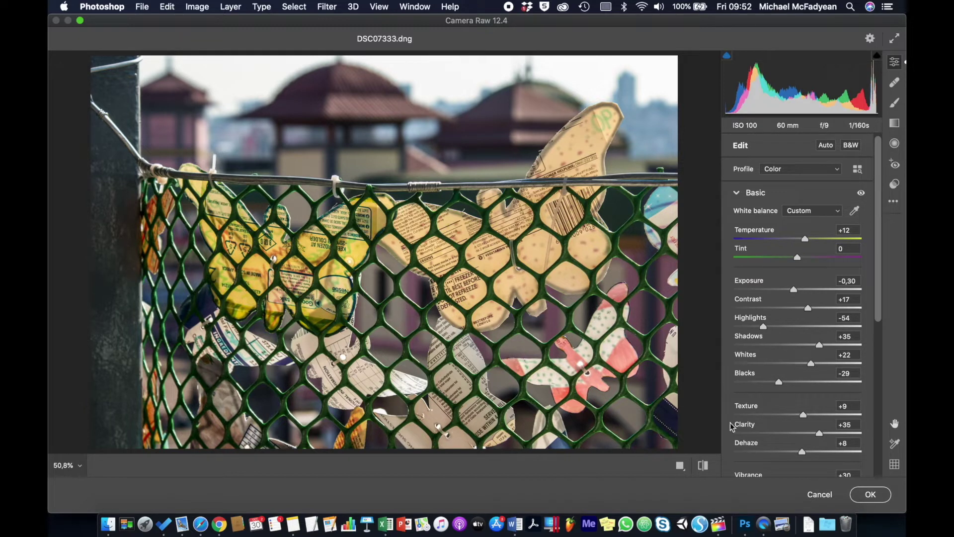
click(680, 466)
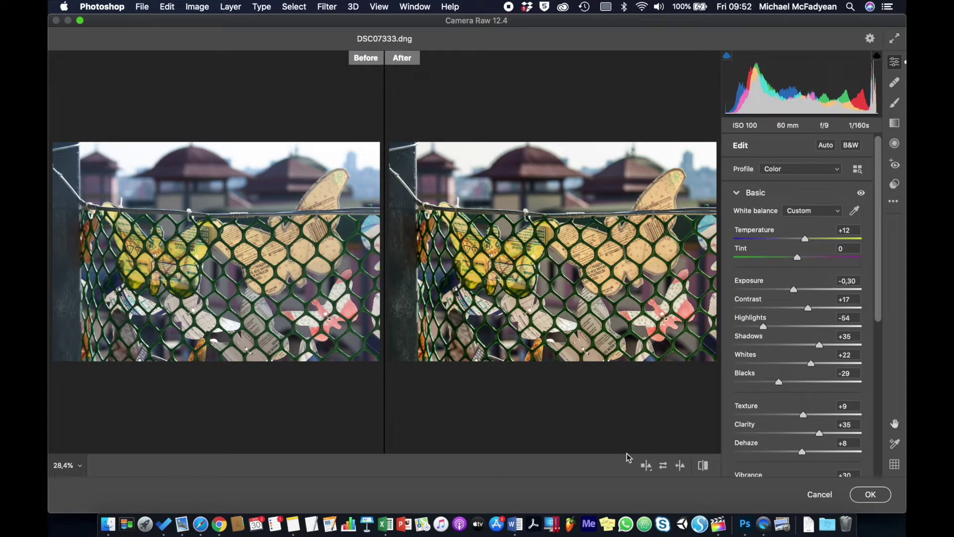
click(646, 467)
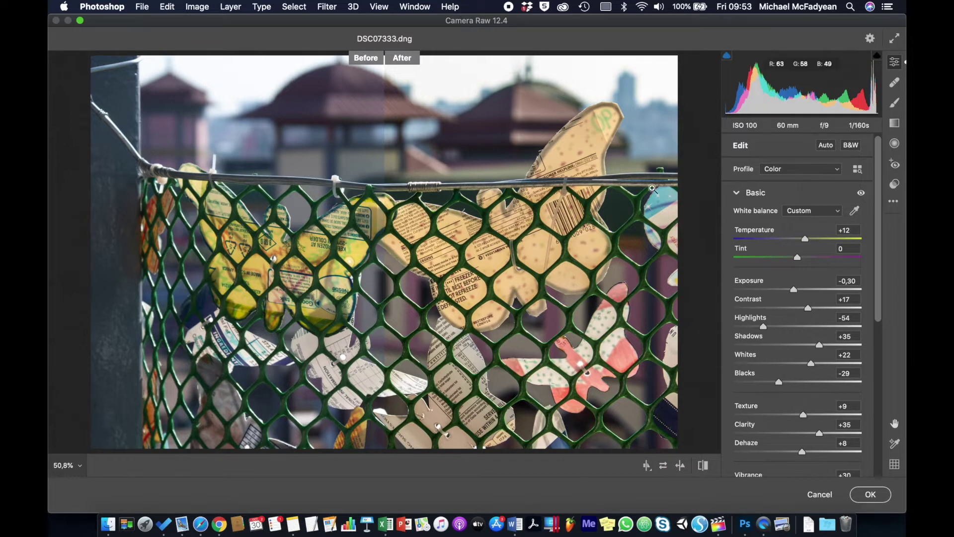
click(647, 465)
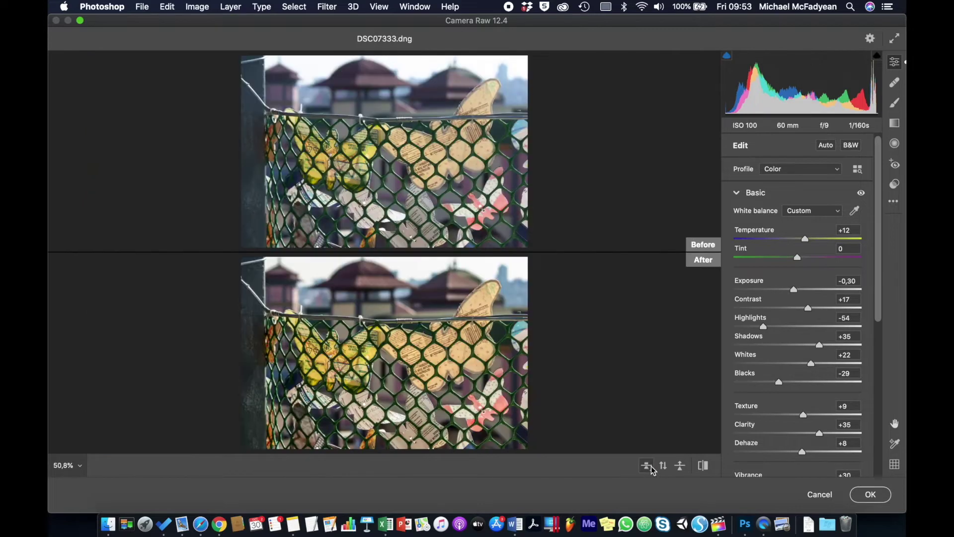
click(652, 469)
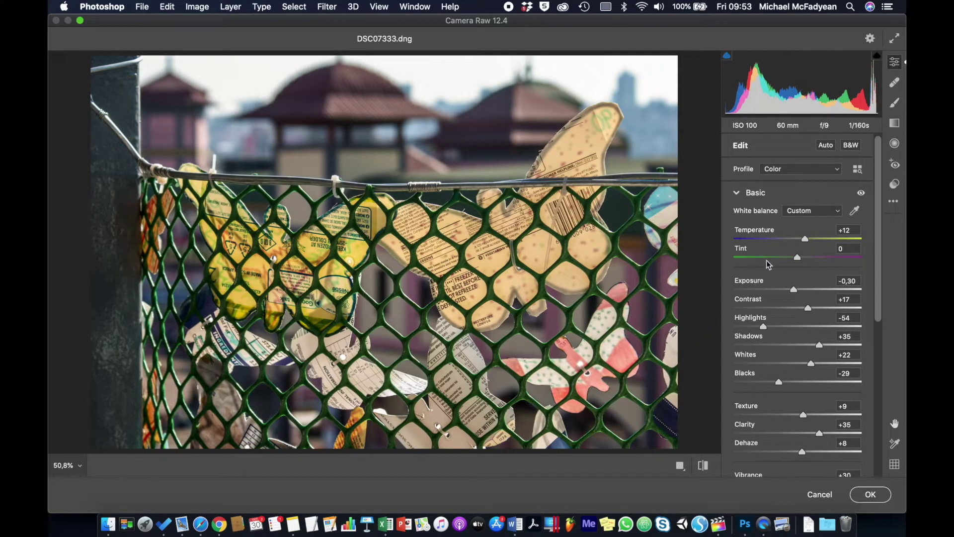
Mask the sky and the hazy skyline around the domed roofs with a size 13 adjustment brush, with the magenta mask displayed
click(895, 103)
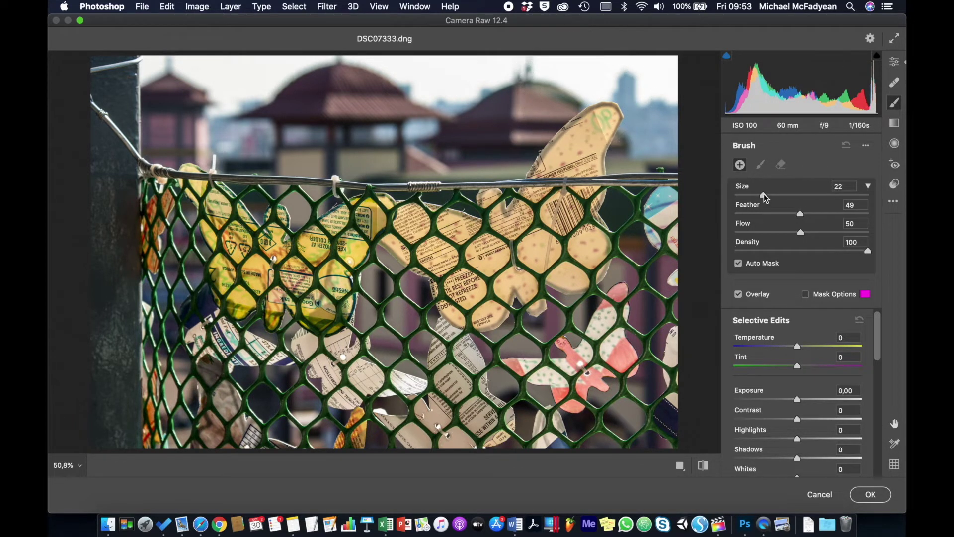
drag(764, 195, 751, 196)
click(805, 295)
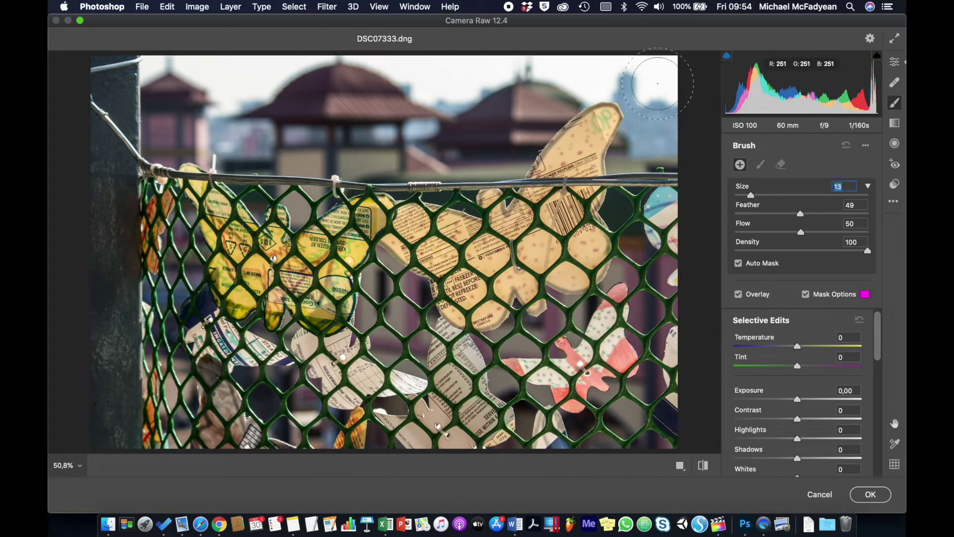
mouse_move(657, 84)
mouse_down()
mouse_move(556, 68)
mouse_move(635, 81)
mouse_move(661, 139)
mouse_move(647, 97)
mouse_move(613, 75)
mouse_move(522, 67)
mouse_move(459, 92)
mouse_move(401, 55)
mouse_move(372, 59)
mouse_move(416, 63)
mouse_move(438, 87)
mouse_up()
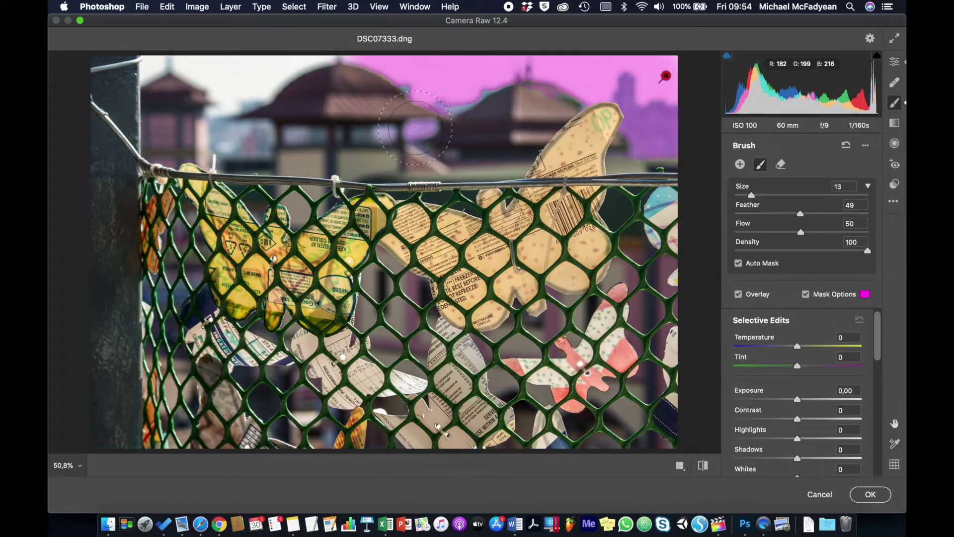
drag(395, 131, 381, 133)
mouse_move(293, 135)
mouse_down()
mouse_move(222, 142)
mouse_move(220, 126)
mouse_move(243, 73)
mouse_move(316, 60)
mouse_move(154, 70)
mouse_move(178, 64)
mouse_move(239, 84)
mouse_up()
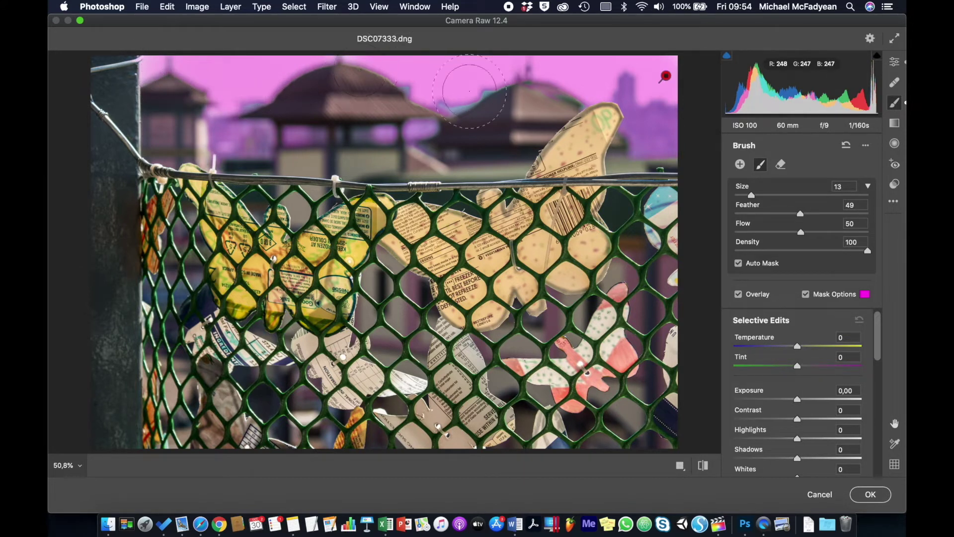
mouse_move(467, 108)
mouse_down()
mouse_move(408, 78)
mouse_move(430, 91)
mouse_move(476, 90)
mouse_move(477, 99)
mouse_move(486, 96)
mouse_move(477, 100)
mouse_up()
drag(236, 141, 246, 139)
mouse_move(355, 133)
mouse_down()
mouse_move(330, 138)
mouse_move(388, 139)
mouse_move(361, 151)
mouse_up()
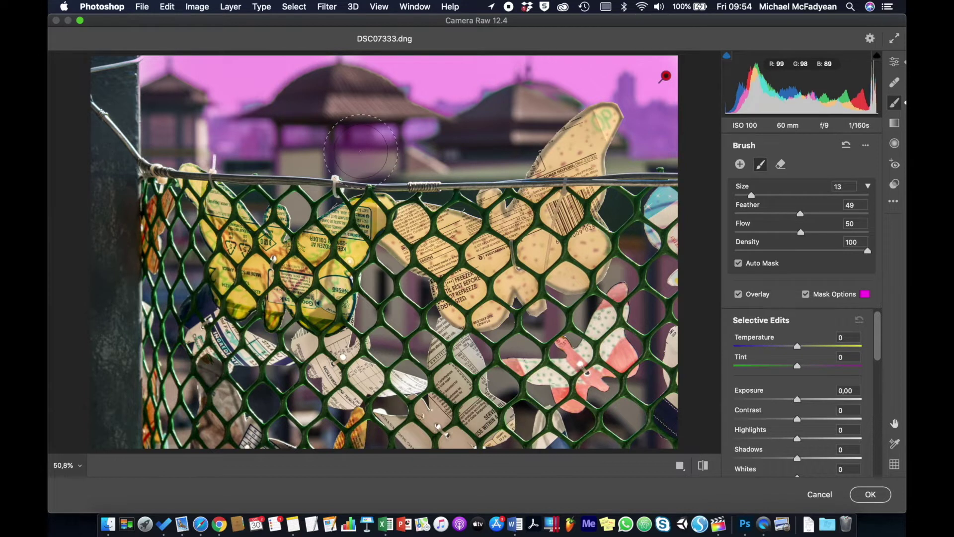
key(alt)
key(alt)
Hide the mask colour and set the sky adjustment to Temperature -36, Exposure -0,45, Shadows -8 and Dehaze -24
click(806, 295)
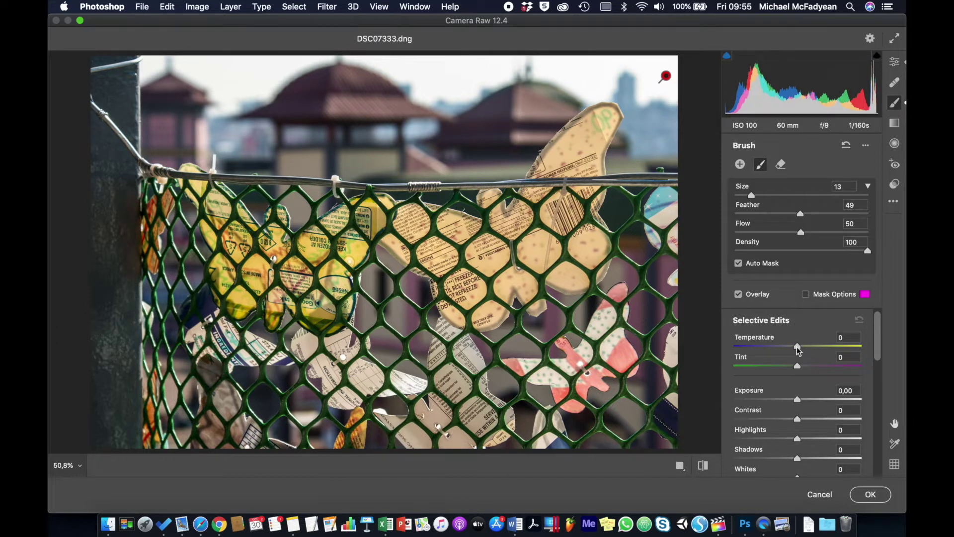
drag(798, 349, 774, 349)
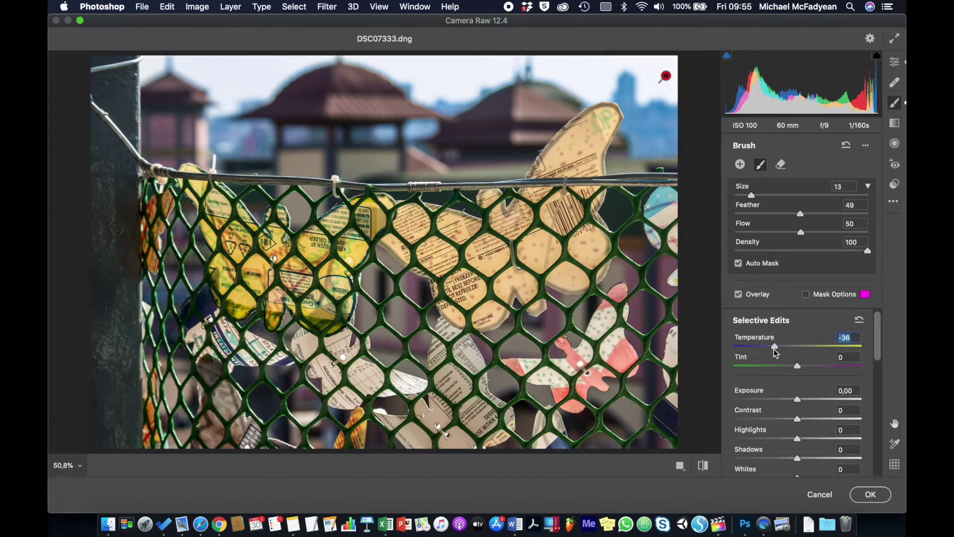
drag(797, 401, 791, 402)
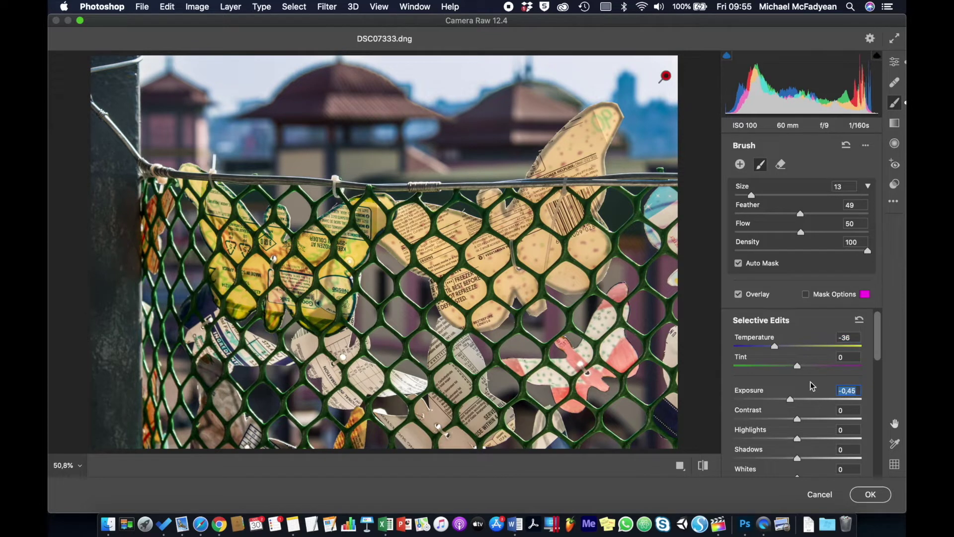
scroll(810, 382, down, 4)
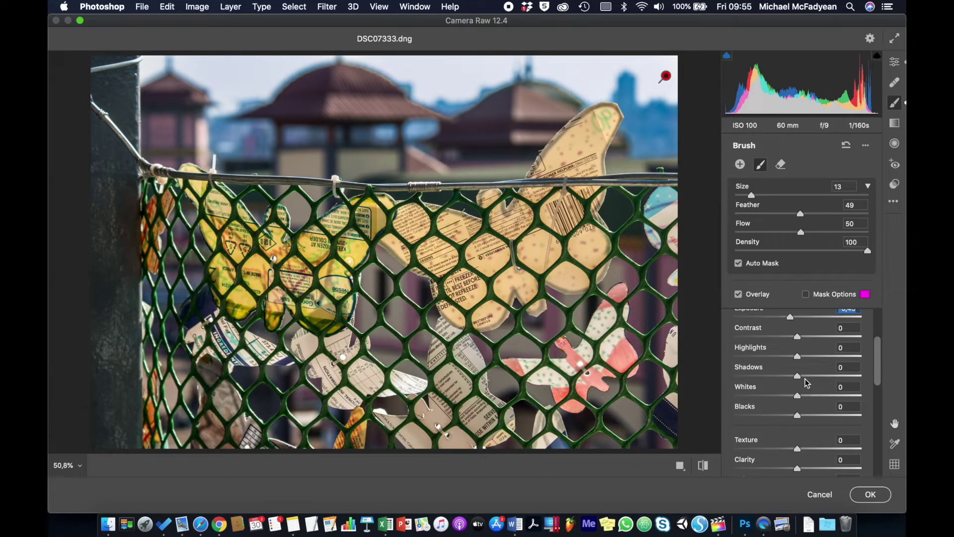
mouse_move(798, 377)
mouse_down()
mouse_move(795, 358)
mouse_move(778, 358)
mouse_move(809, 363)
mouse_move(798, 364)
mouse_up()
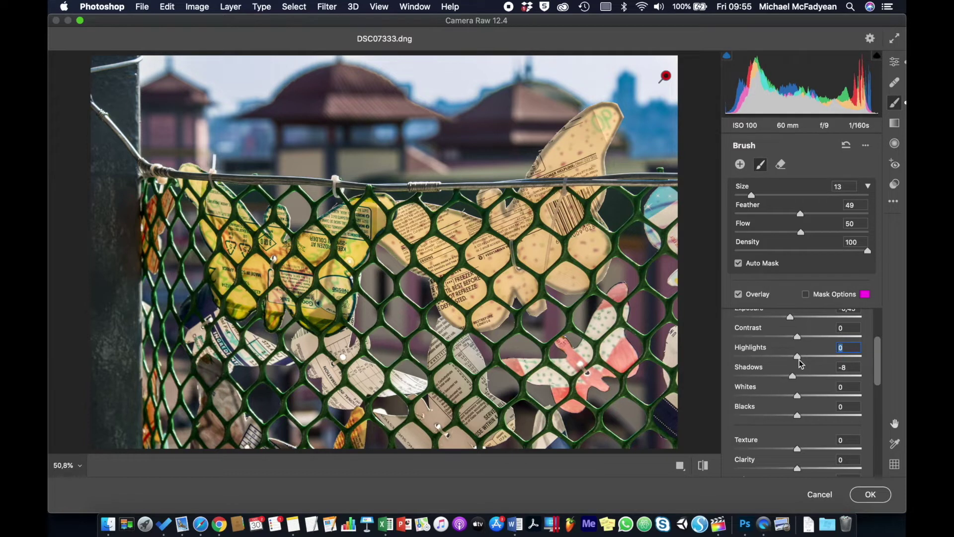
scroll(797, 436, down, 3)
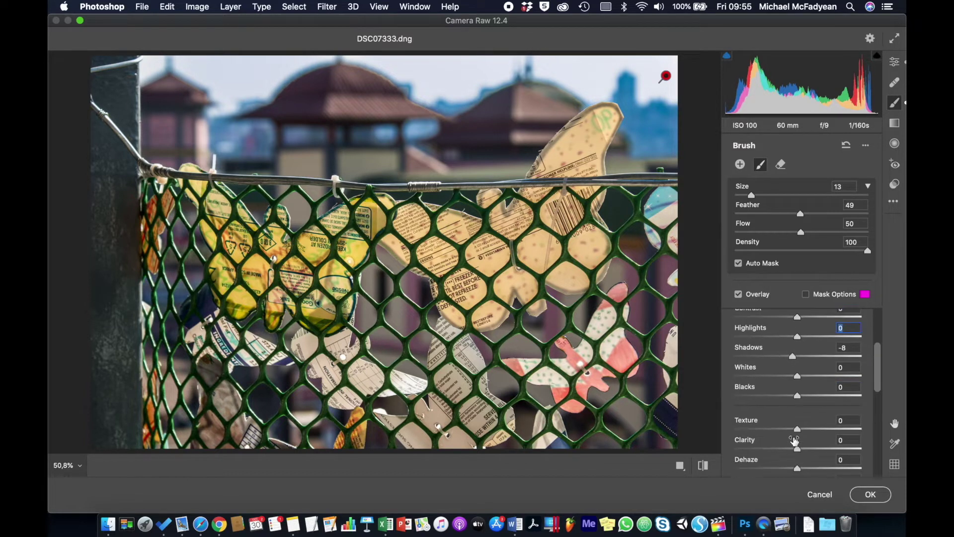
drag(797, 436, 783, 447)
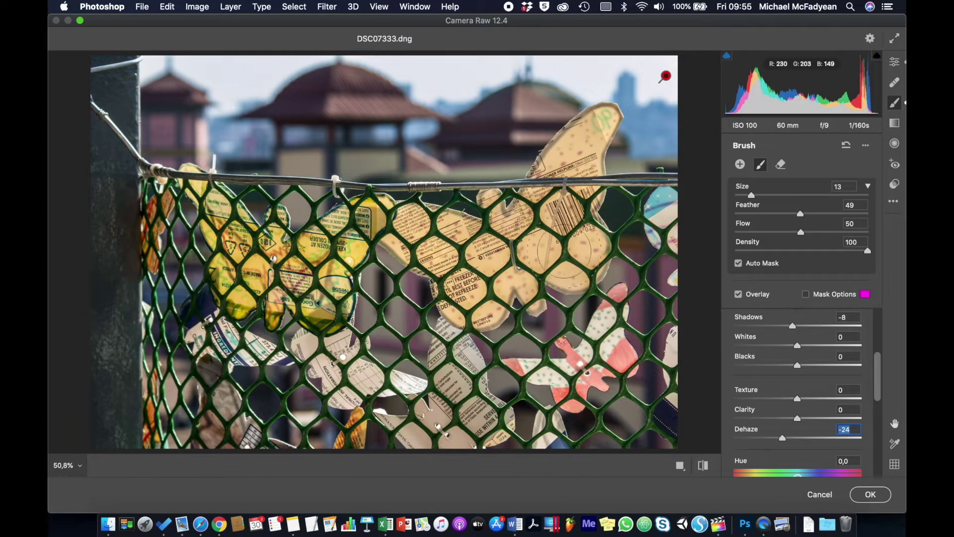
Create a new brush adjustment with its mask displayed and paint over the three domed roofs and the purple wall areas behind the fence
click(741, 166)
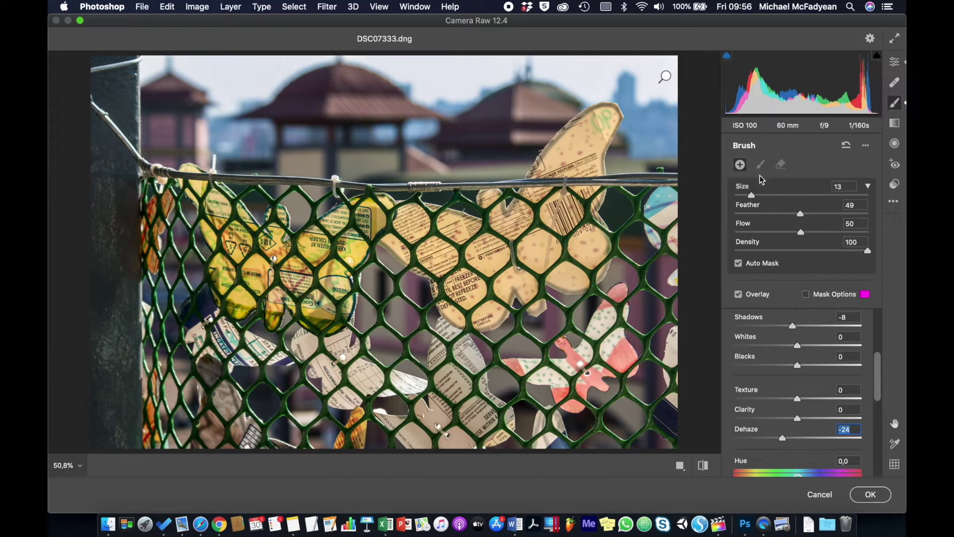
click(806, 295)
mouse_move(535, 112)
mouse_down()
mouse_move(462, 135)
mouse_move(527, 114)
mouse_move(543, 92)
mouse_move(558, 90)
mouse_move(570, 99)
mouse_move(536, 98)
mouse_move(566, 114)
mouse_up()
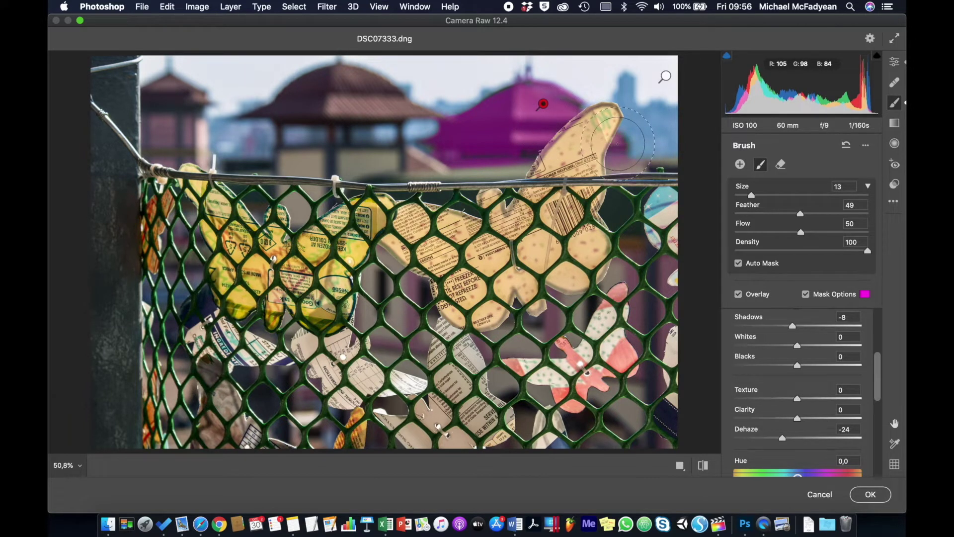
mouse_move(333, 104)
mouse_down()
mouse_move(395, 100)
mouse_move(327, 89)
mouse_move(275, 110)
mouse_move(166, 93)
mouse_move(191, 95)
mouse_up()
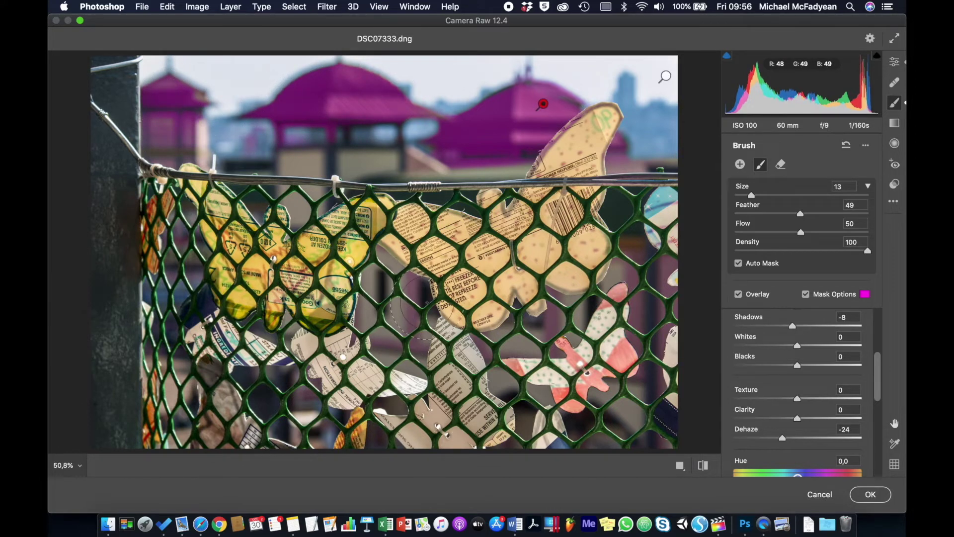
click(413, 293)
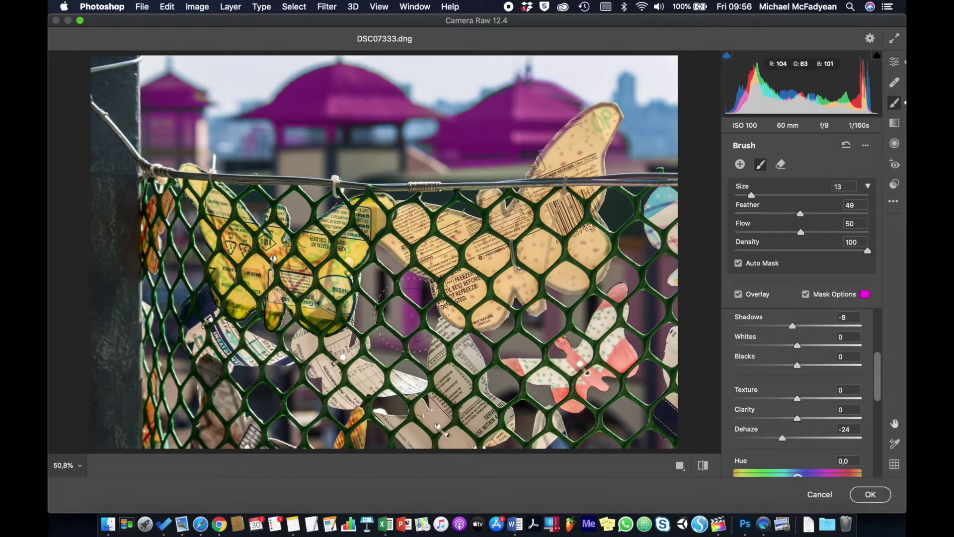
click(512, 343)
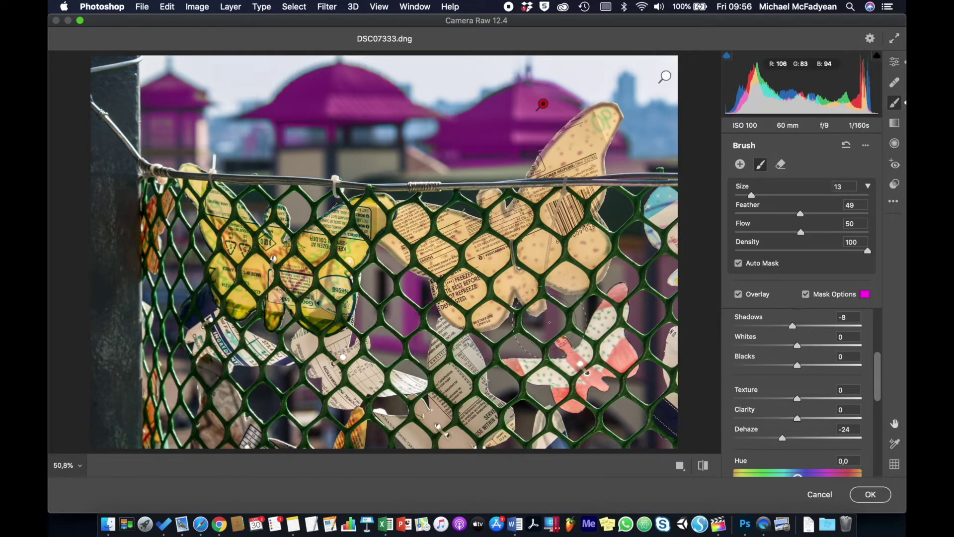
click(636, 314)
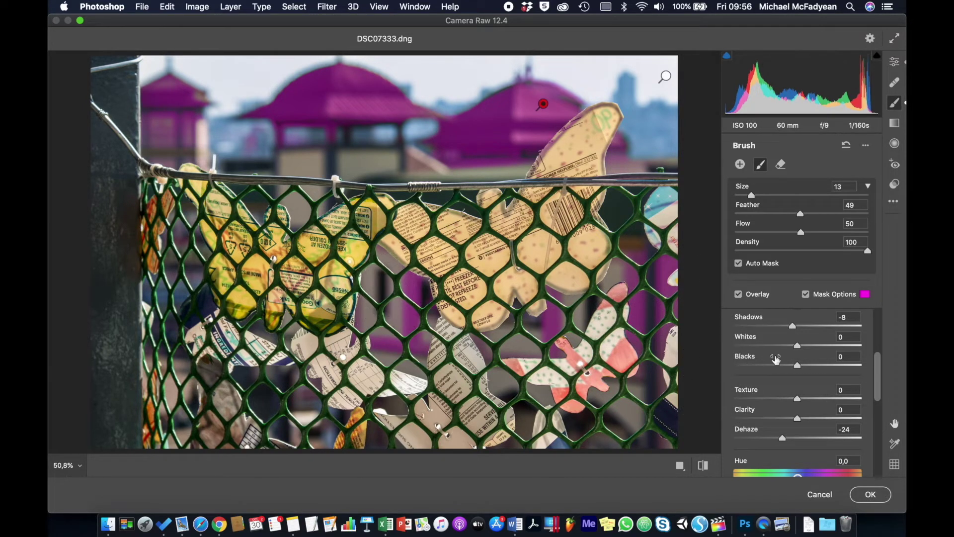
Hide the mask colour and set the Saturation of the roof and wall adjustment to -55
click(806, 294)
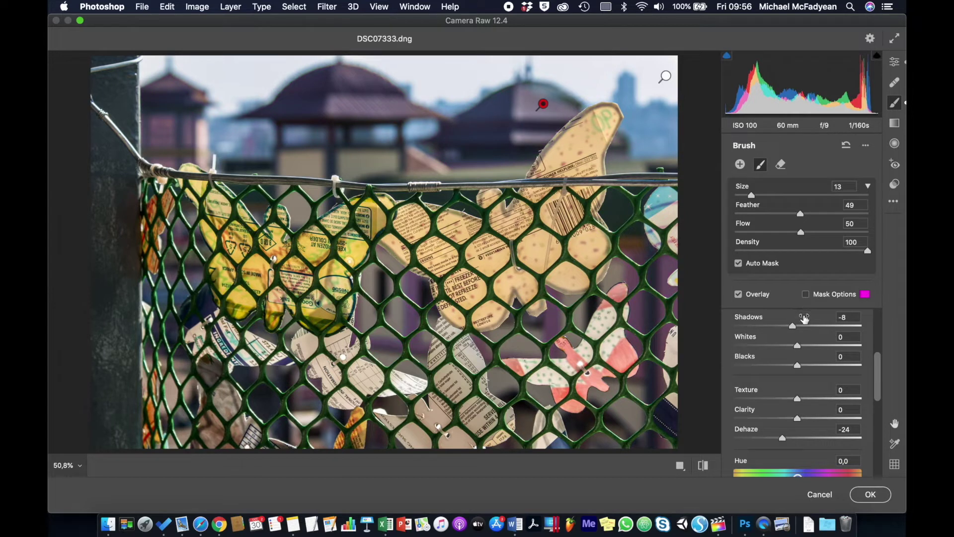
scroll(805, 318, down, 5)
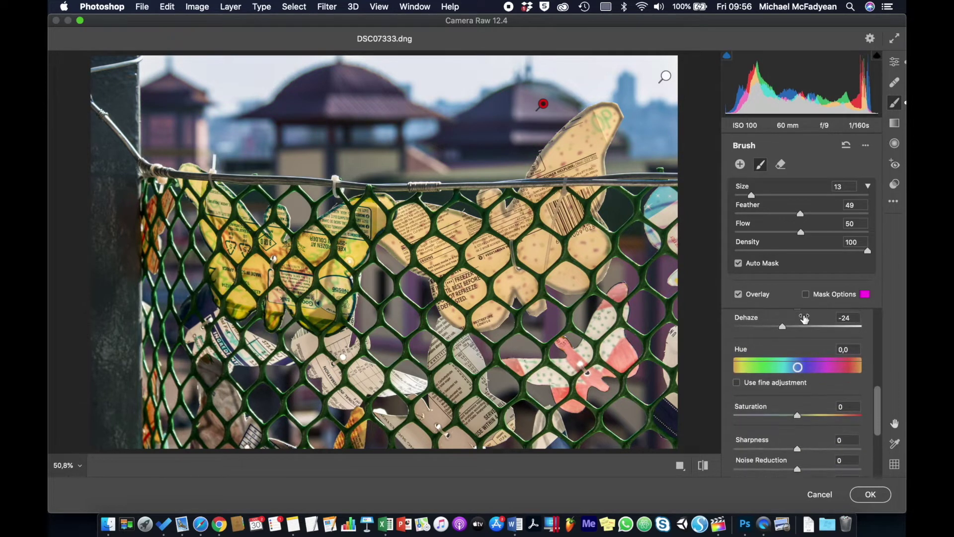
scroll(805, 318, down, 1)
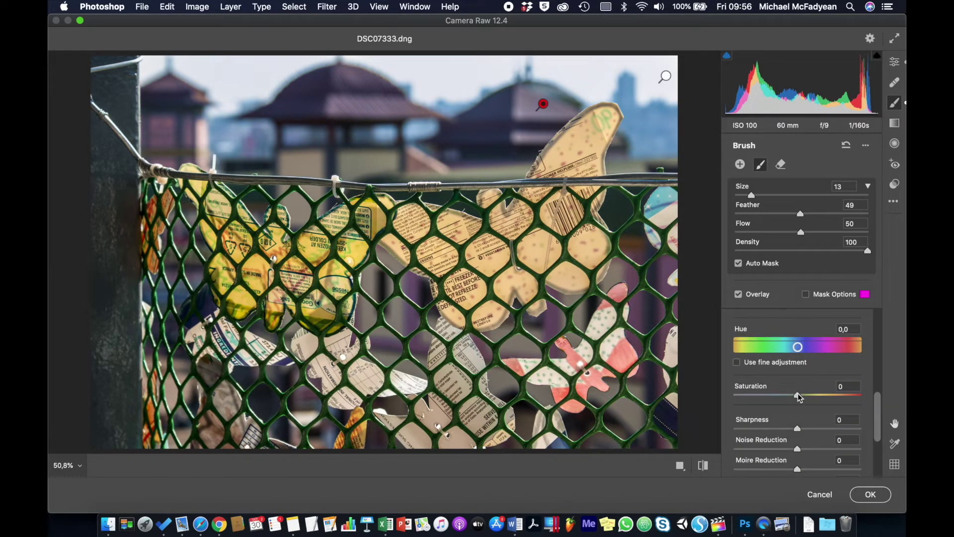
drag(798, 395, 764, 397)
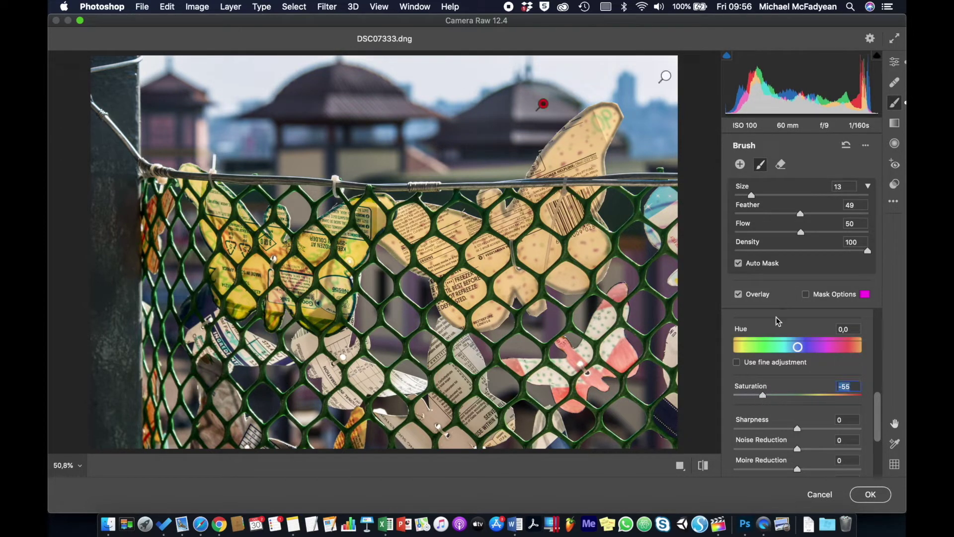
Create a new brush adjustment, paint over the large cream butterfly and reset the adjustment's Saturation
click(741, 166)
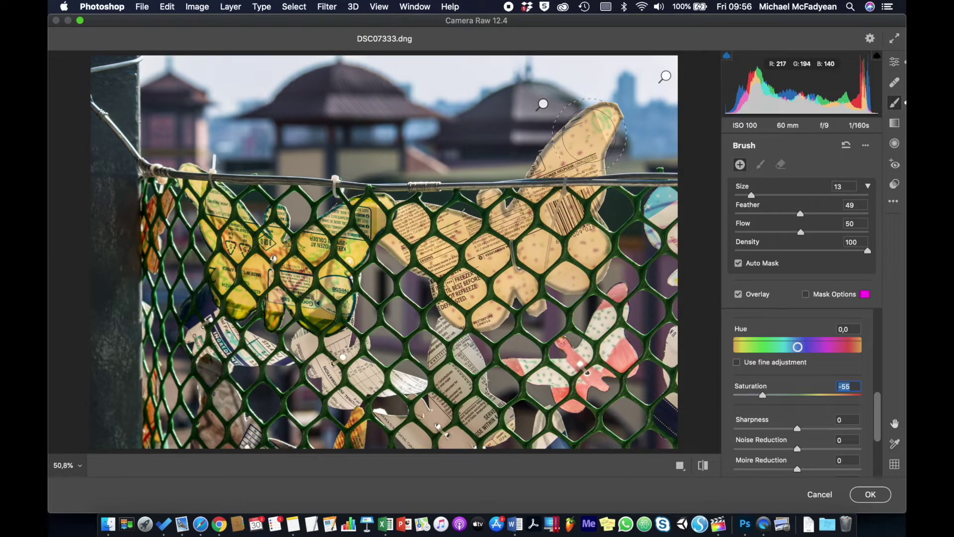
mouse_move(599, 127)
mouse_down()
mouse_move(553, 169)
mouse_move(547, 234)
mouse_move(535, 234)
mouse_move(549, 251)
mouse_move(592, 249)
mouse_move(547, 253)
mouse_move(512, 293)
mouse_move(470, 278)
mouse_up()
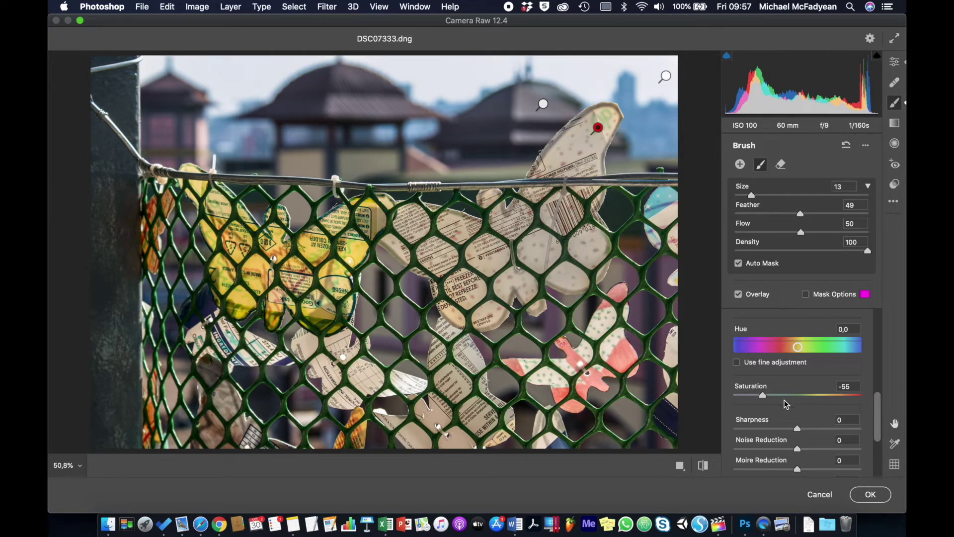
double_click(763, 398)
Set the cream butterfly adjustment to Temperature +1, Exposure +0,25, Blacks -22 and Clarity +36
scroll(805, 390, up, 10)
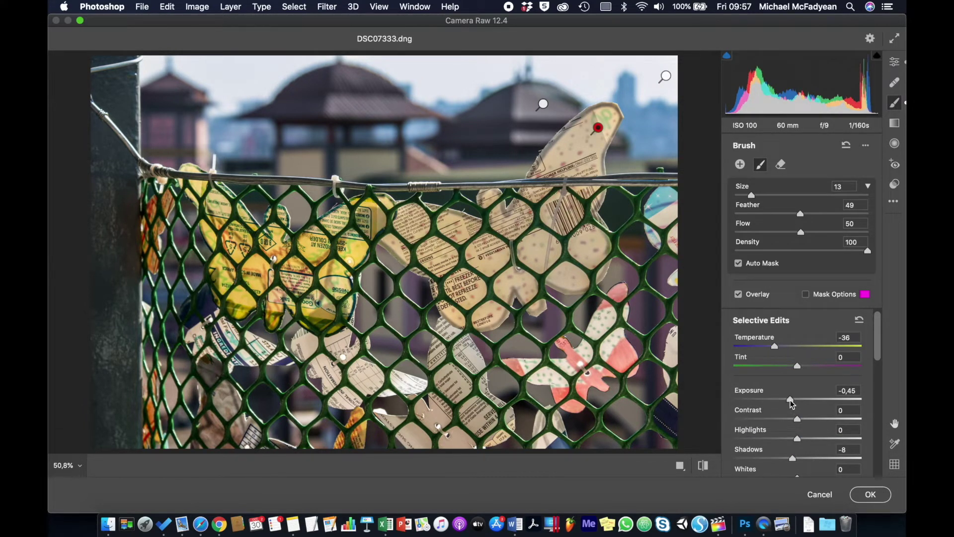
double_click(791, 400)
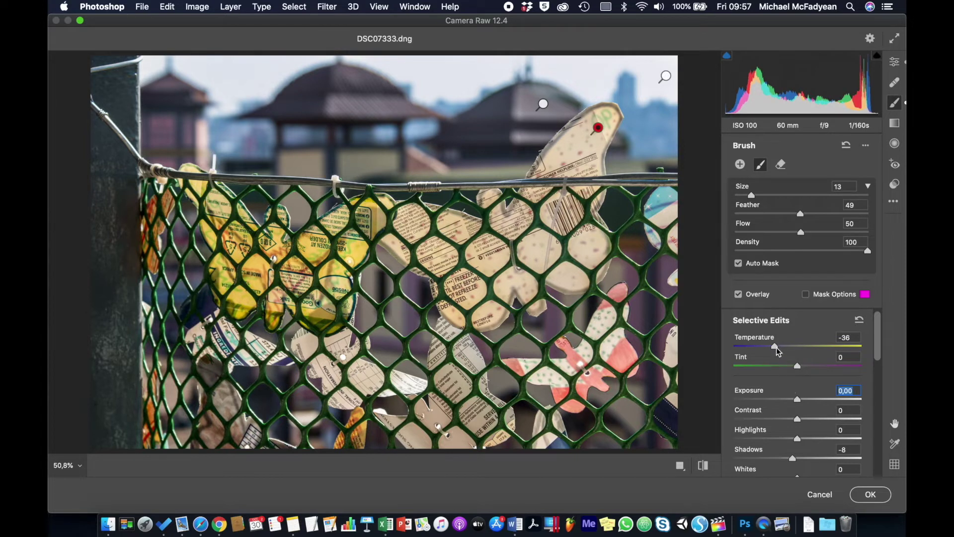
drag(776, 347, 800, 350)
drag(798, 403, 802, 403)
scroll(801, 401, down, 3)
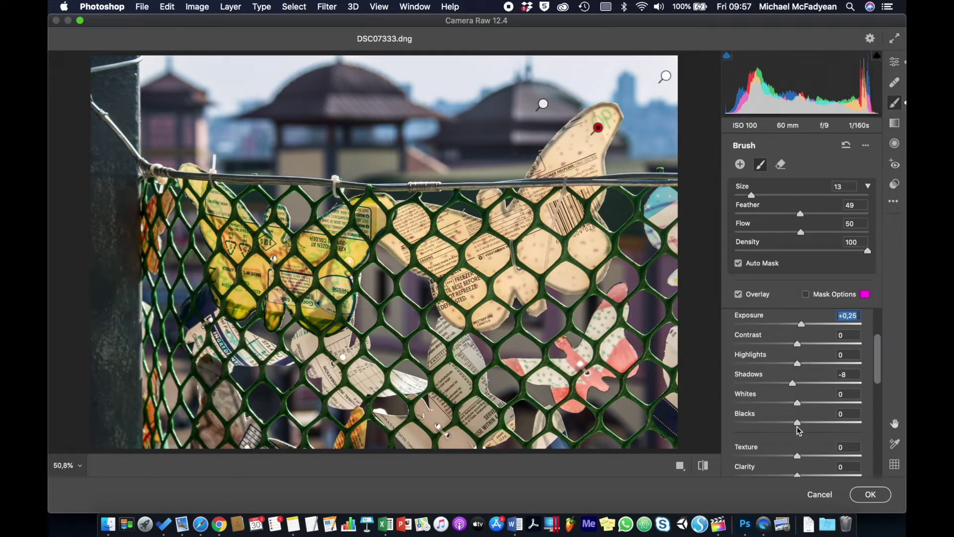
drag(797, 422, 788, 422)
drag(786, 423, 821, 419)
scroll(784, 416, down, 3)
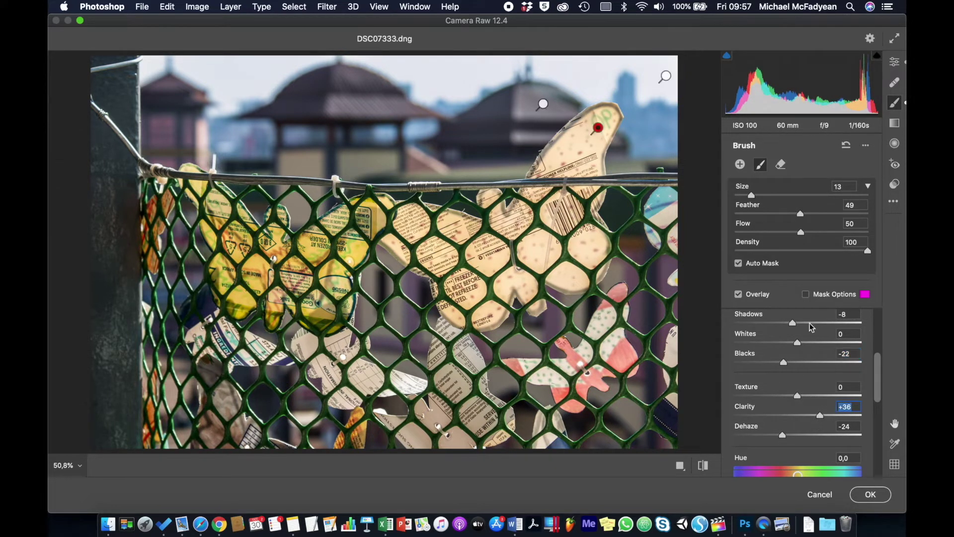
Create a new brush adjustment with Saturation +56 and paint it over the yellow butterfly and the pink butterfly on the fence
click(740, 166)
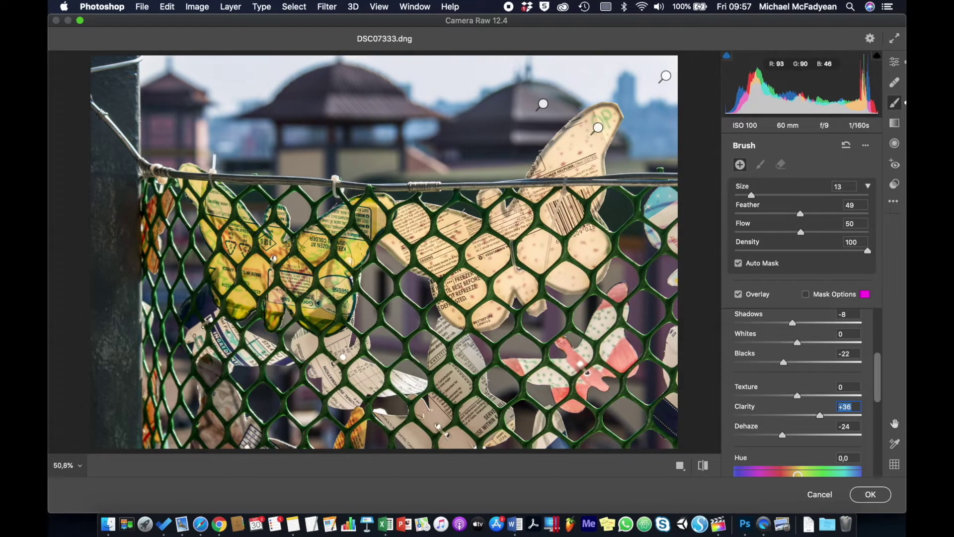
drag(353, 242, 373, 215)
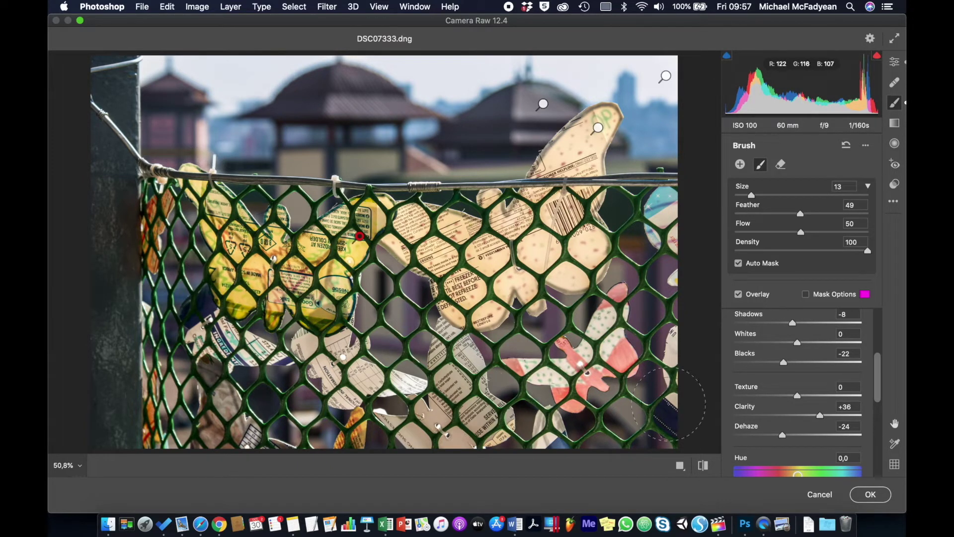
scroll(795, 420, down, 5)
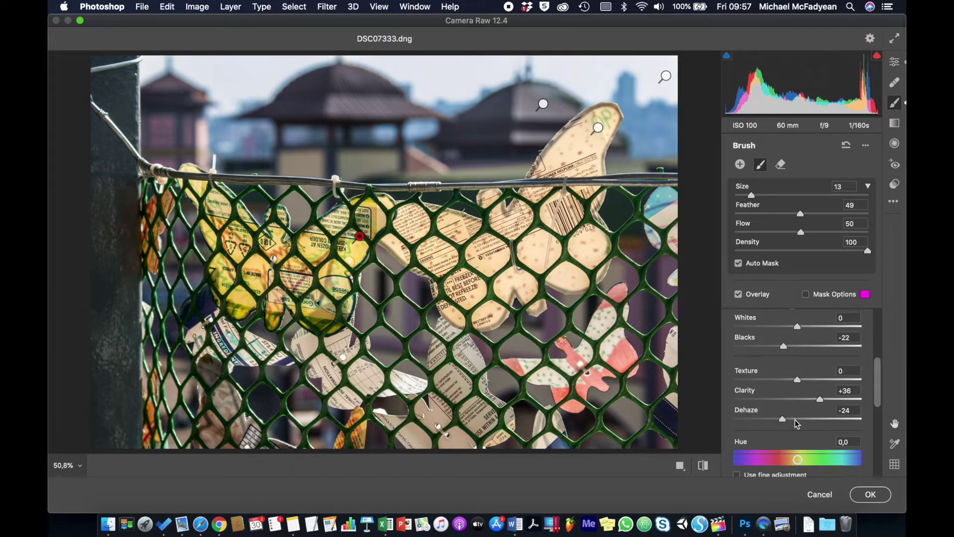
drag(797, 421, 832, 422)
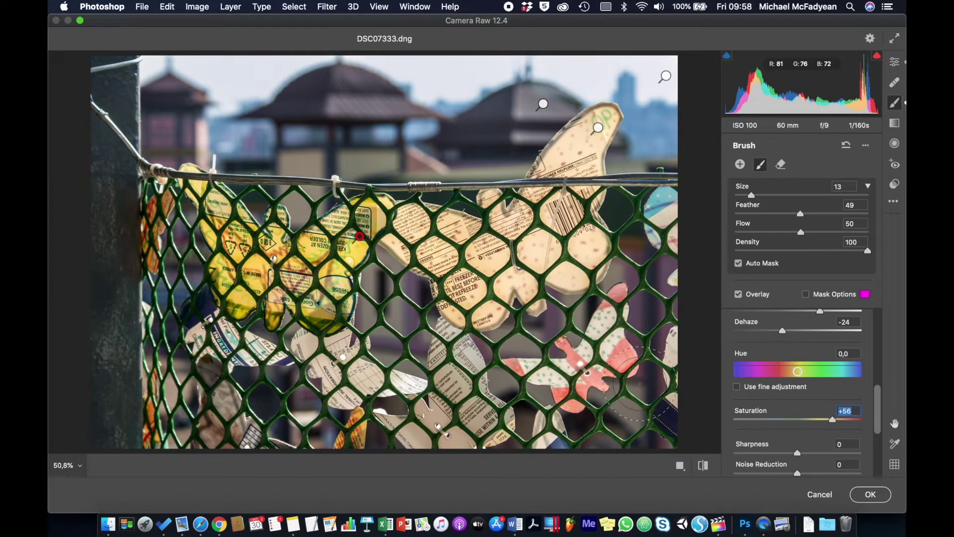
mouse_move(620, 365)
mouse_down()
mouse_move(625, 281)
mouse_move(570, 353)
mouse_up()
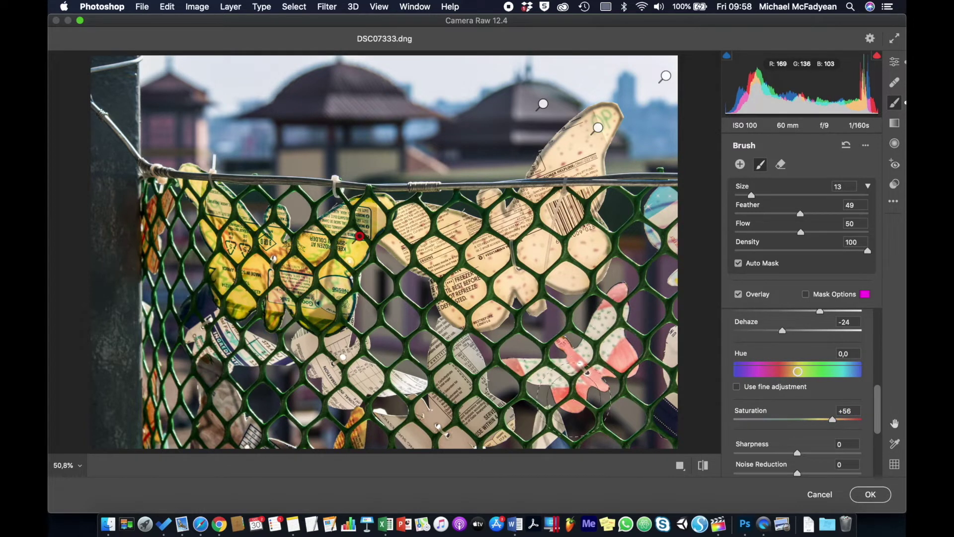
mouse_move(571, 397)
mouse_down()
mouse_move(576, 409)
mouse_move(557, 378)
mouse_up()
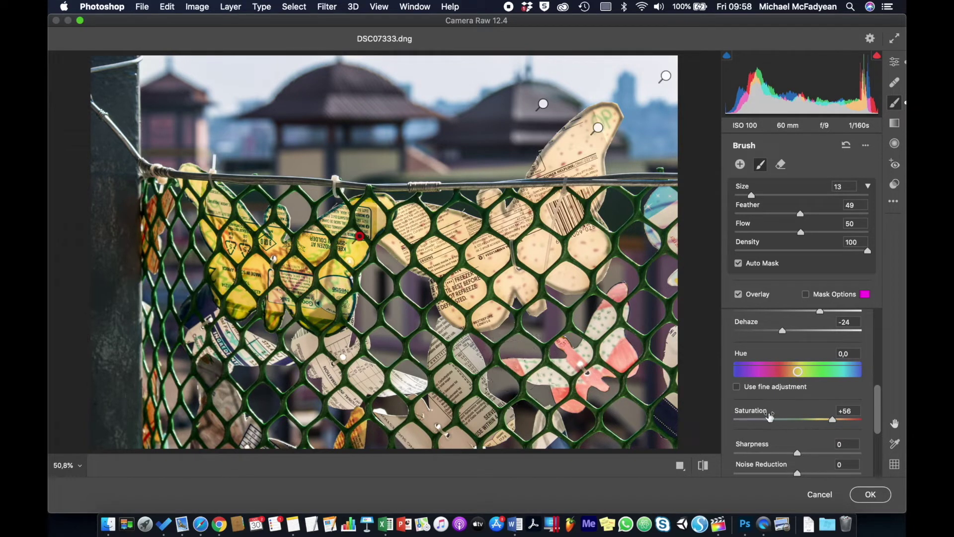
Reset Dehaze, Blacks, Shadows and Exposure to 0 for the yellow and pink butterfly adjustment
click(783, 330)
text(0)
scroll(784, 332, up, 3)
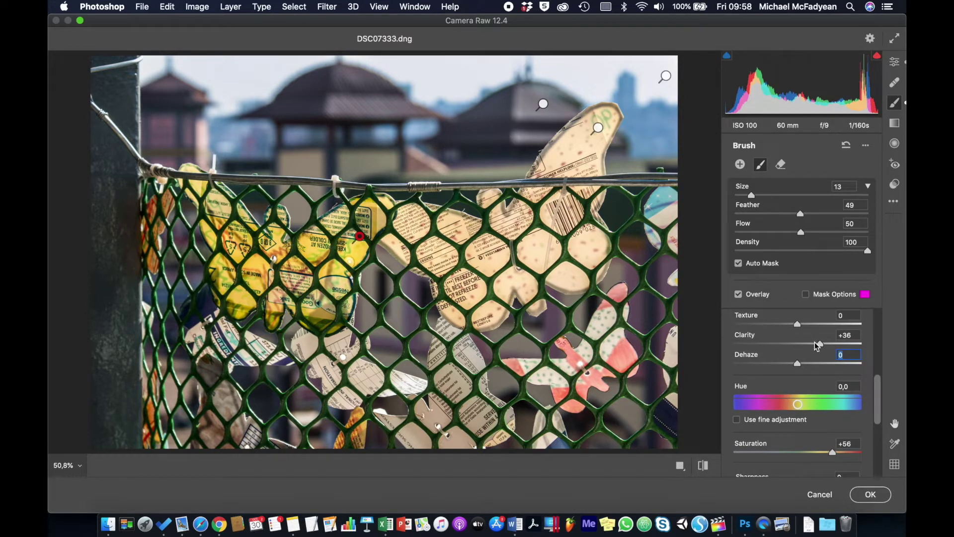
scroll(816, 342, up, 3)
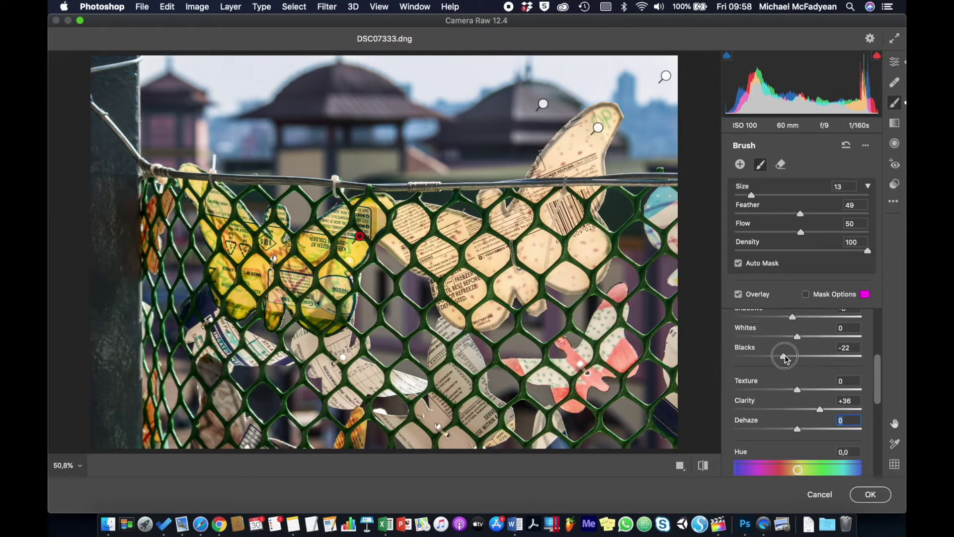
click(785, 357)
text(0)
scroll(788, 358, up, 2)
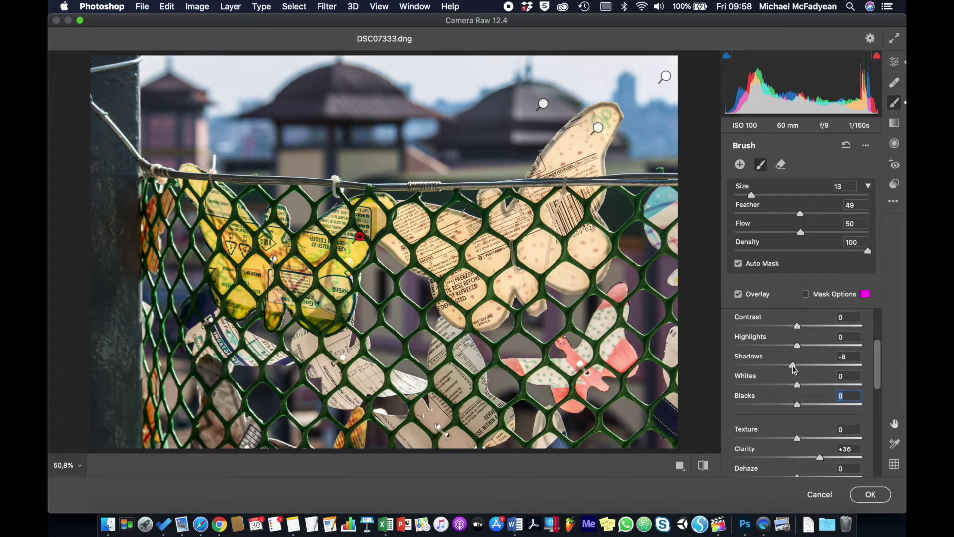
double_click(792, 366)
scroll(795, 368, up, 2)
double_click(801, 382)
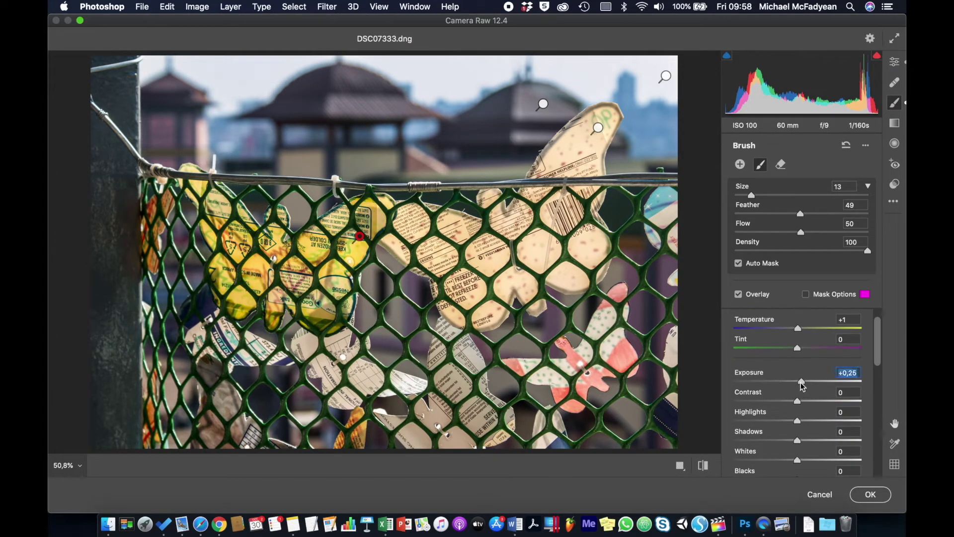
scroll(801, 383, up, 1)
scroll(800, 383, down, 3)
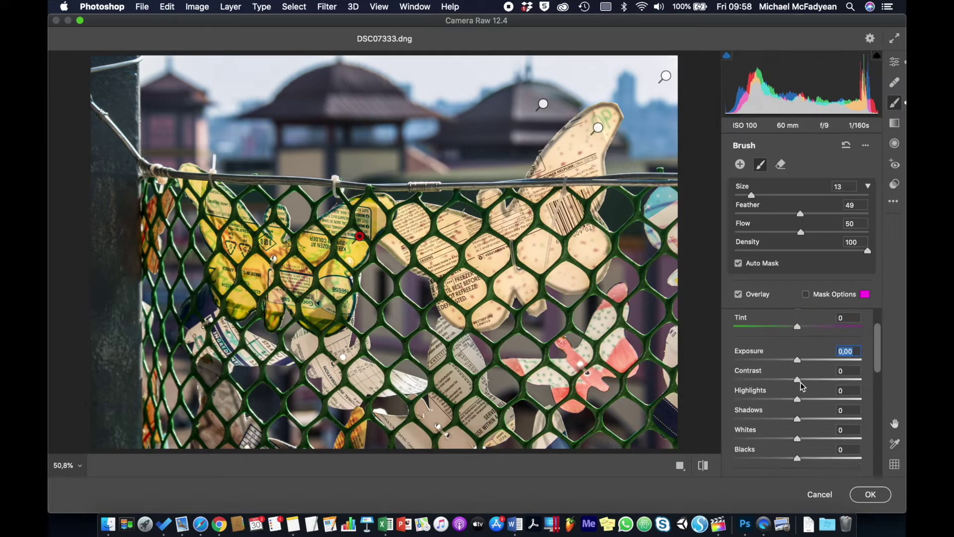
Compare the original and edited photo side by side, and apply the Camera Raw Filter to the layer
click(680, 465)
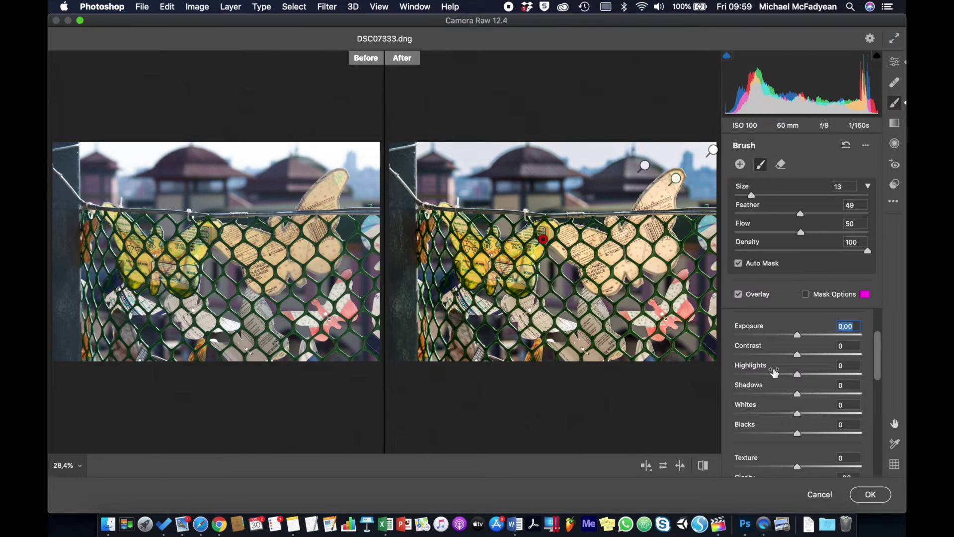
click(875, 495)
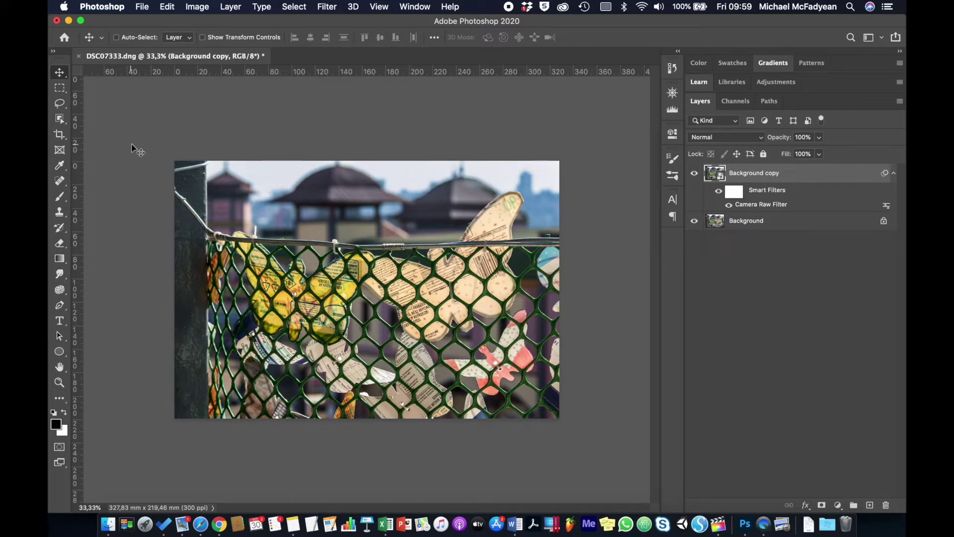
Mask the Background copy layer to a rectangle covering the photo beside the dark post, and toggle the layer's visibility to compare
click(59, 89)
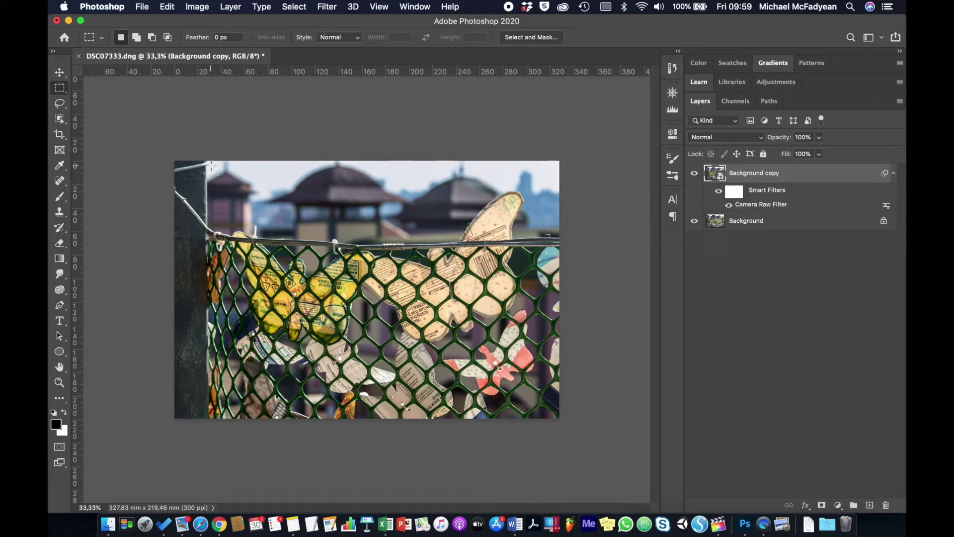
drag(211, 165, 559, 415)
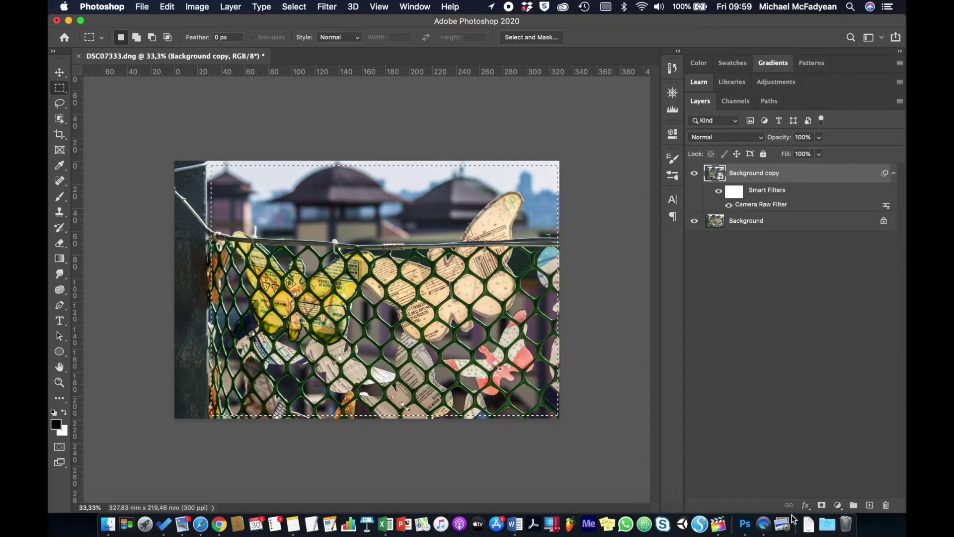
click(821, 505)
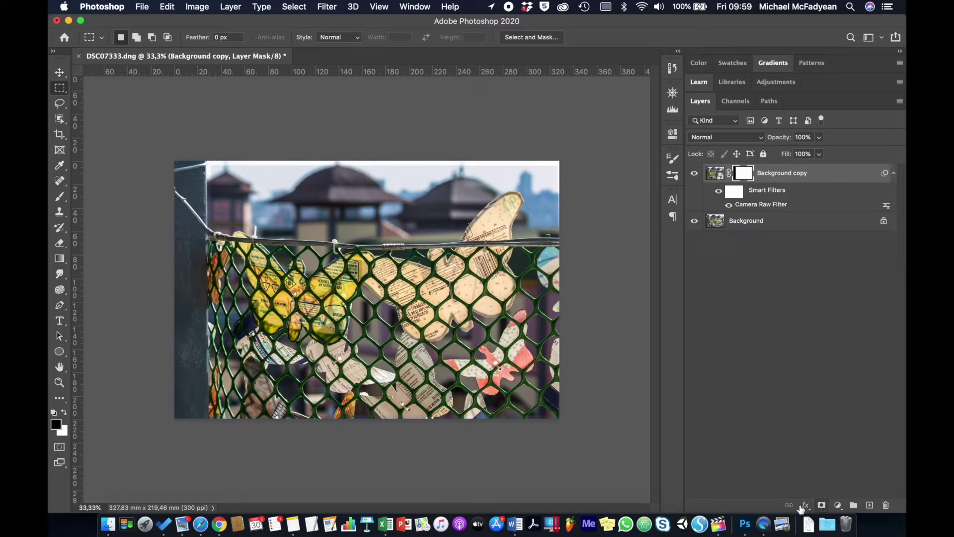
click(692, 173)
click(693, 174)
Move the masked Background copy horizontally past the photo's right edge and expand the canvas with Reveal All
click(59, 72)
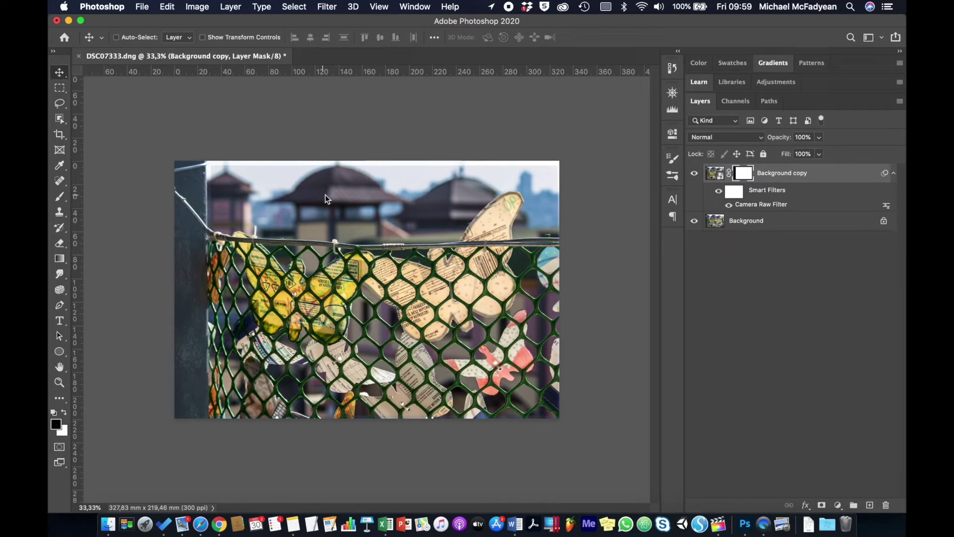
drag(290, 209, 639, 204)
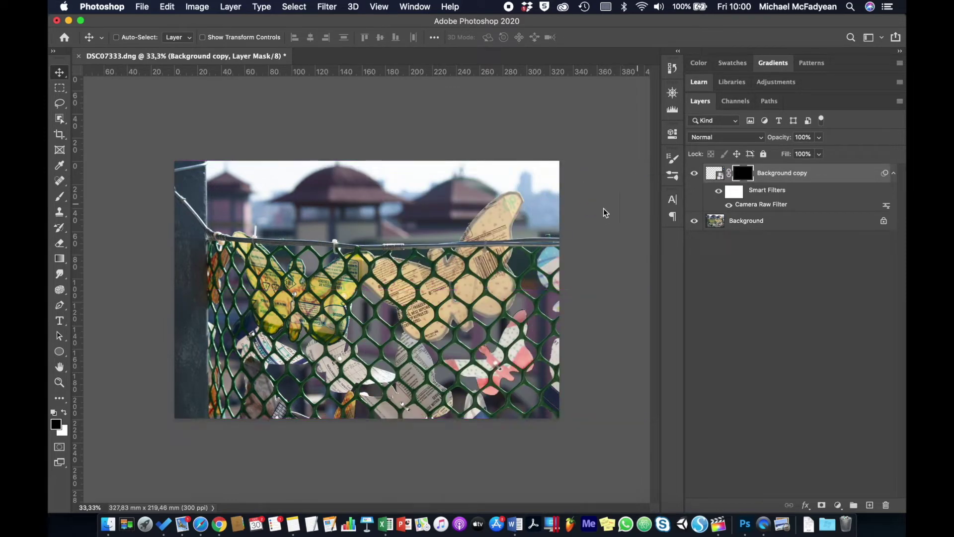
click(191, 7)
click(244, 155)
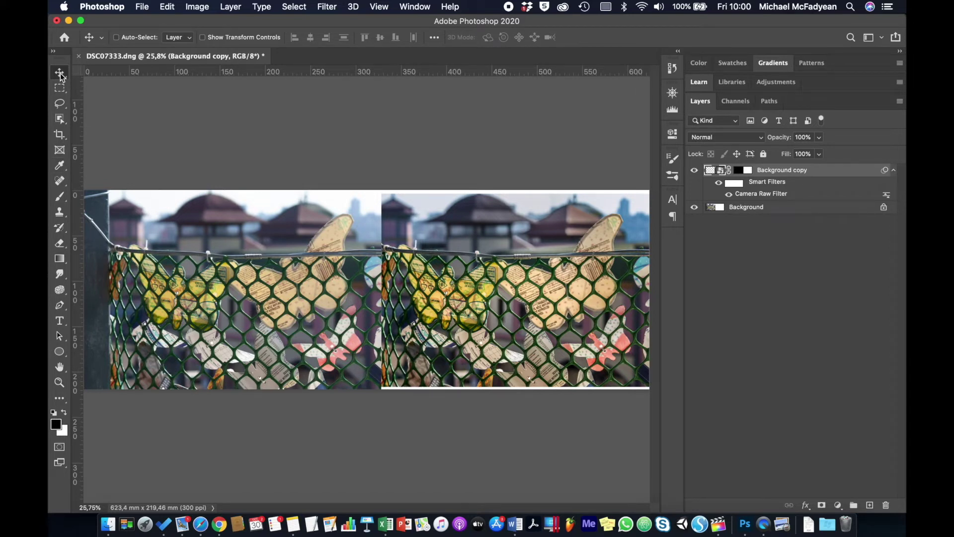
Preview the raw files in the Activity_6-1-1_Files folder and open DSC07503.dng through Camera Raw as a new document
click(142, 7)
click(152, 33)
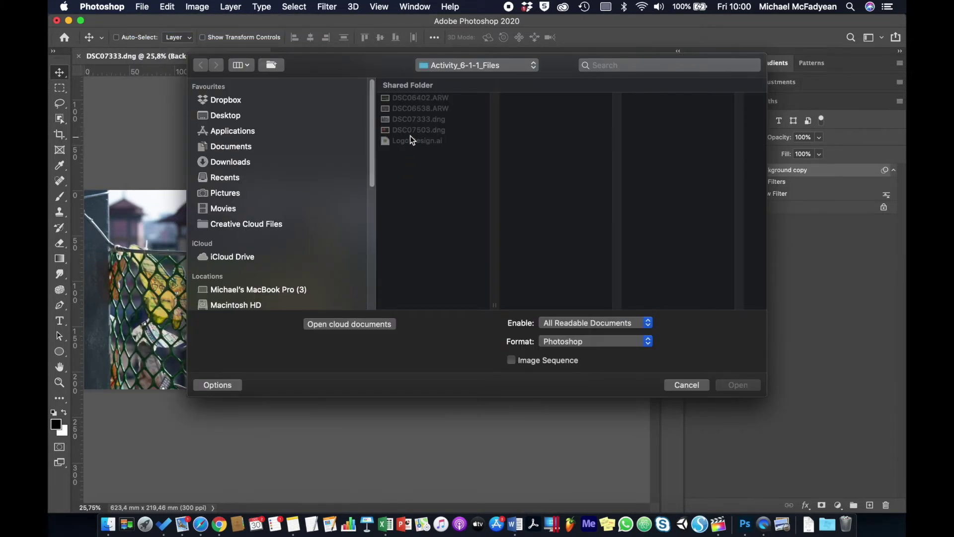
click(410, 132)
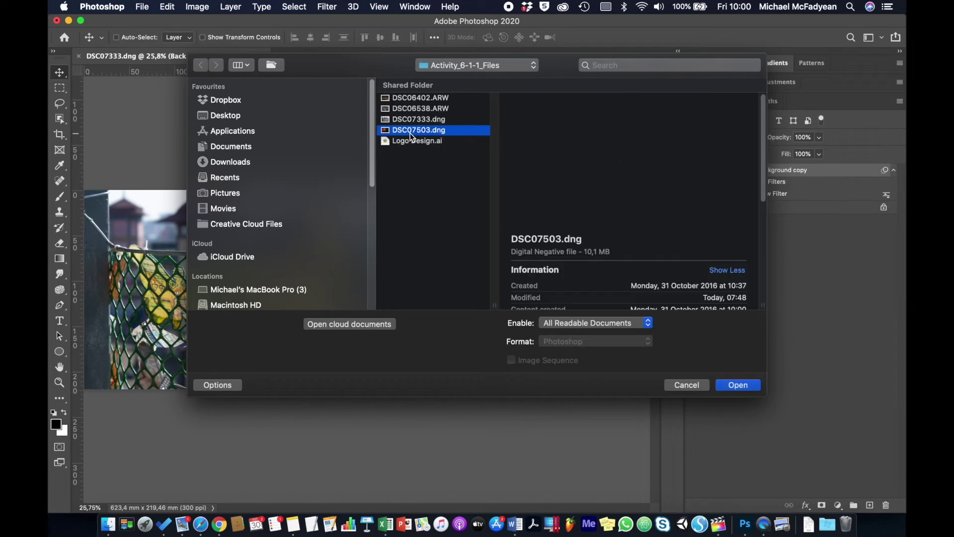
click(415, 108)
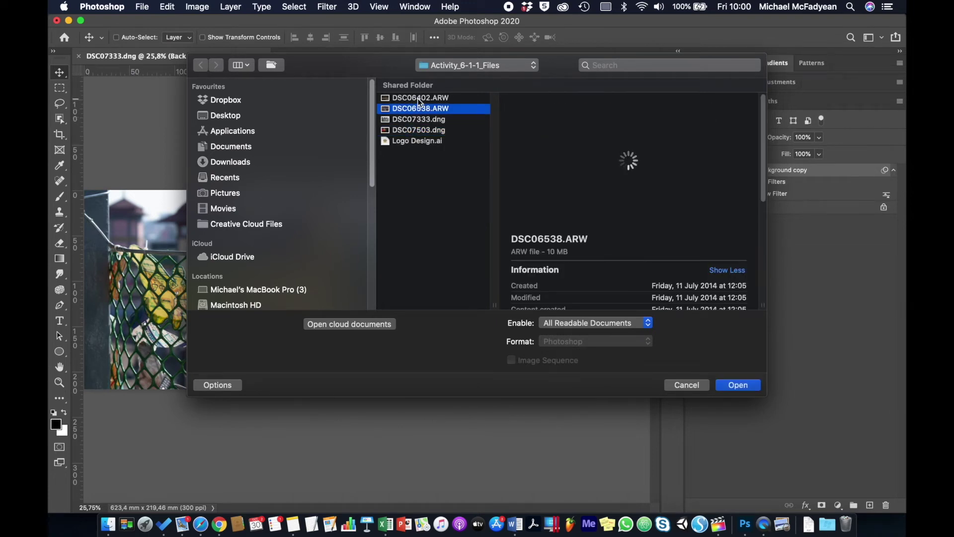
click(417, 97)
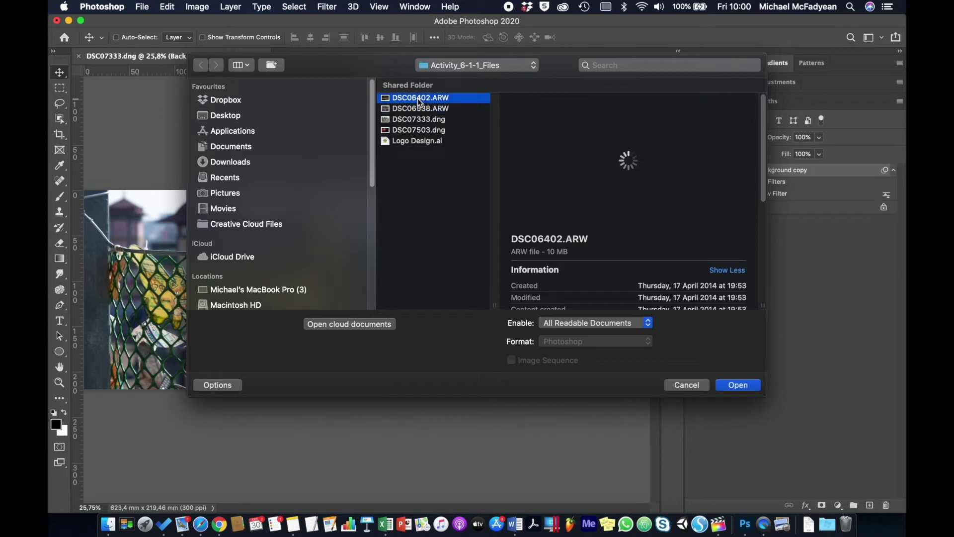
click(417, 129)
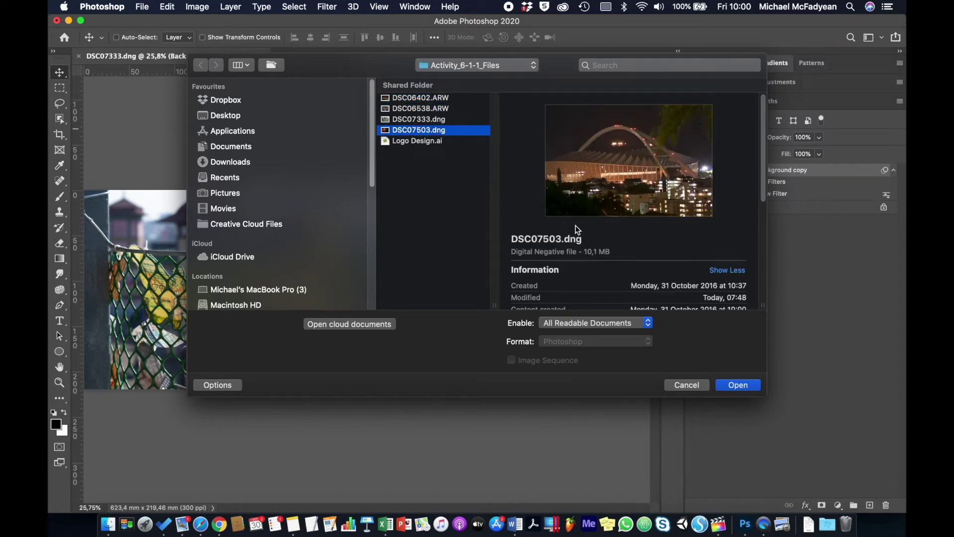
click(740, 386)
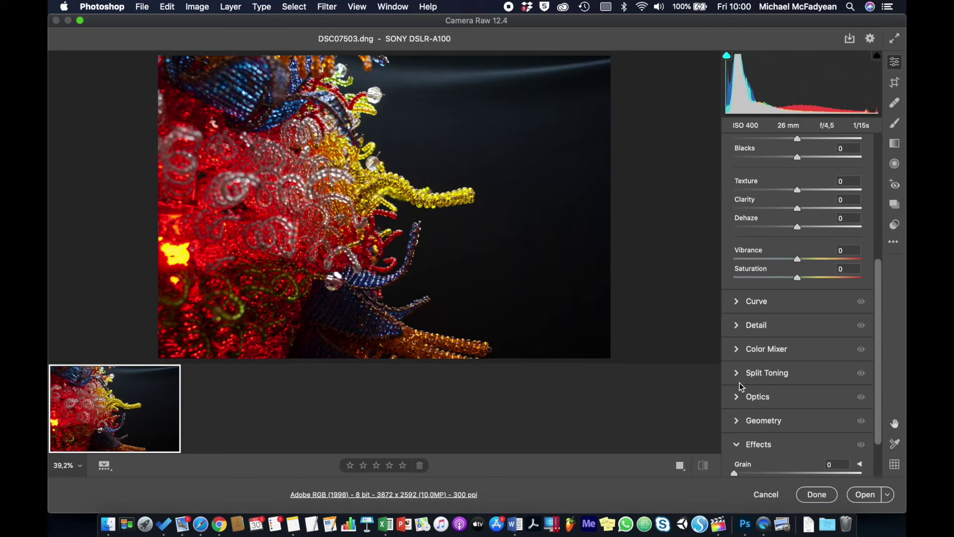
scroll(808, 279, up, 5)
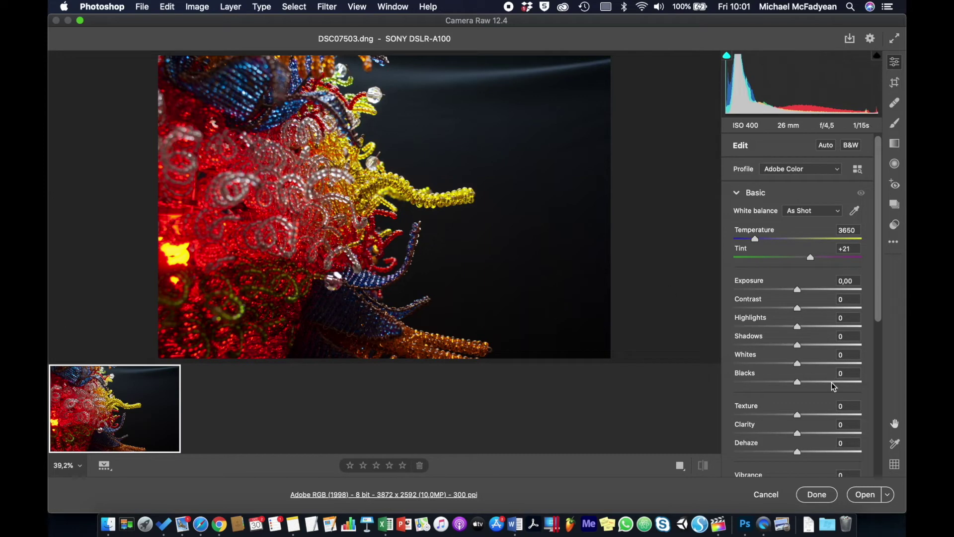
click(860, 501)
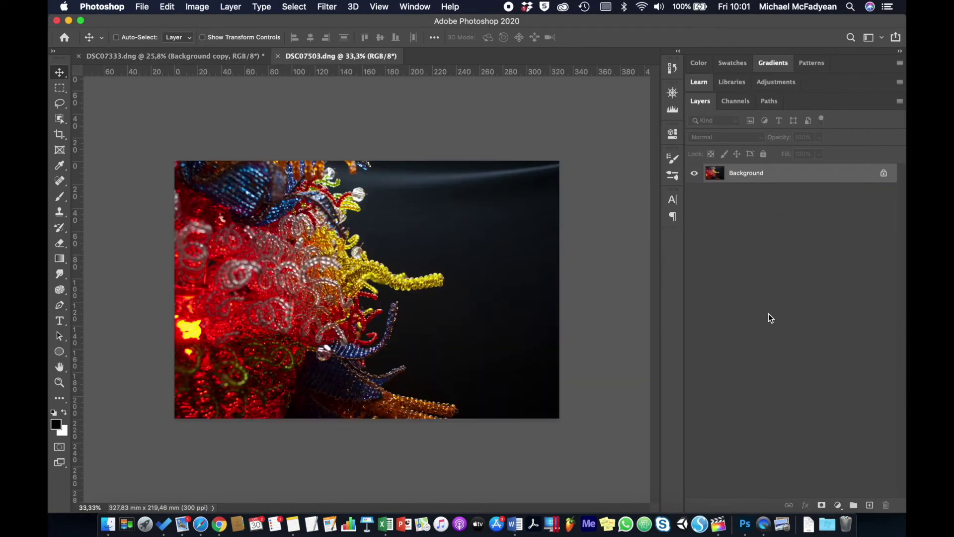
Duplicate the Background layer of DSC07503.dng and convert the copy to a smart object
right_click(775, 182)
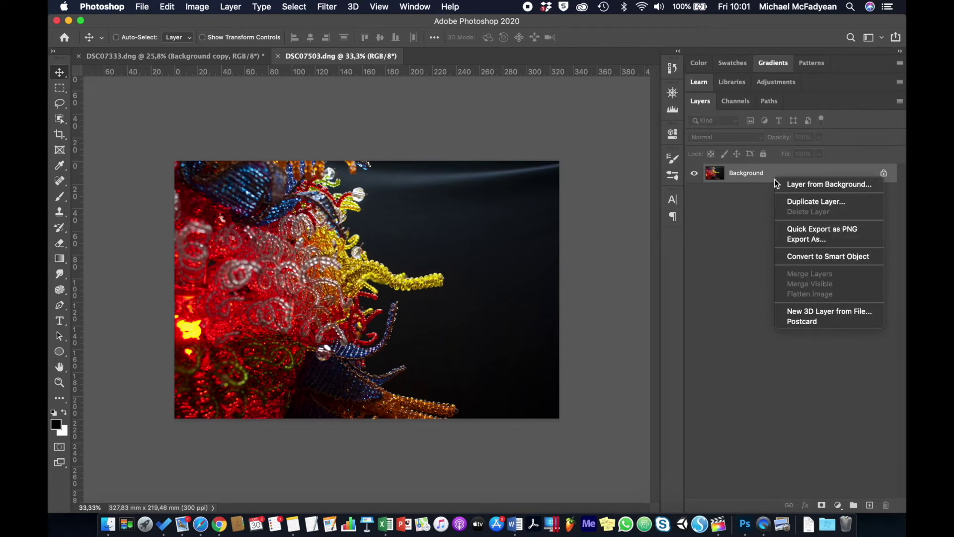
click(796, 201)
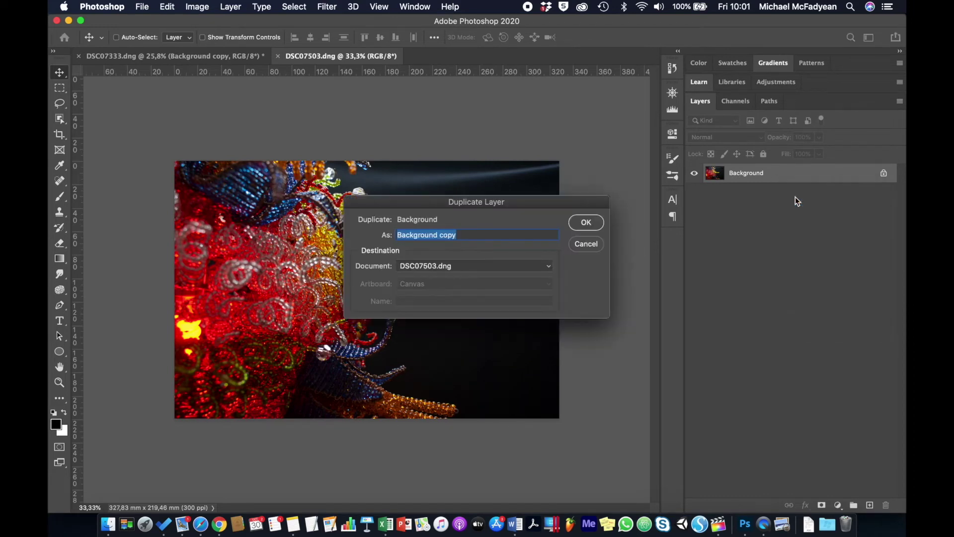
click(583, 230)
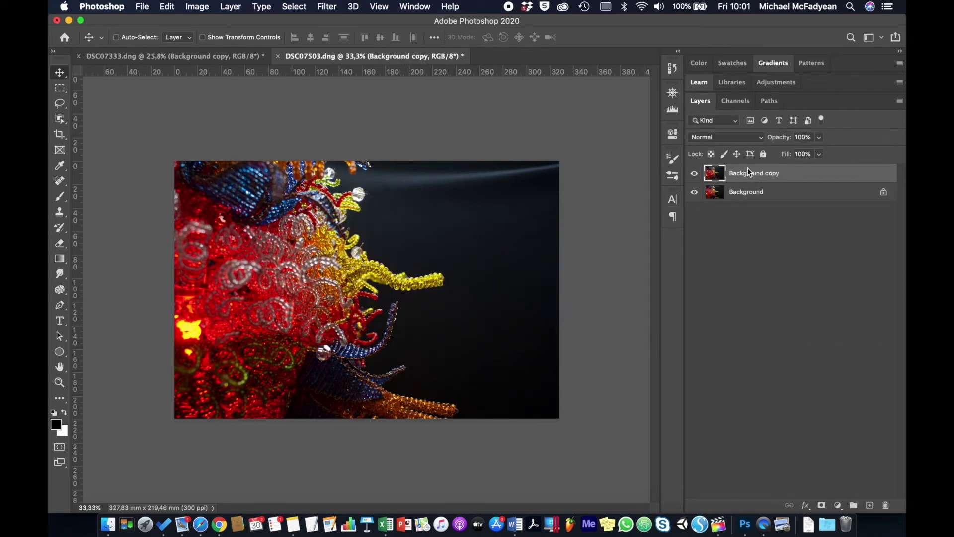
right_click(750, 171)
click(685, 322)
With the Camera Raw Filter, set Temperature +16, Exposure +0,45, Contrast +12, Highlights -68, Shadows +16, Whites +13 and Blacks -21 on the copy
click(319, 6)
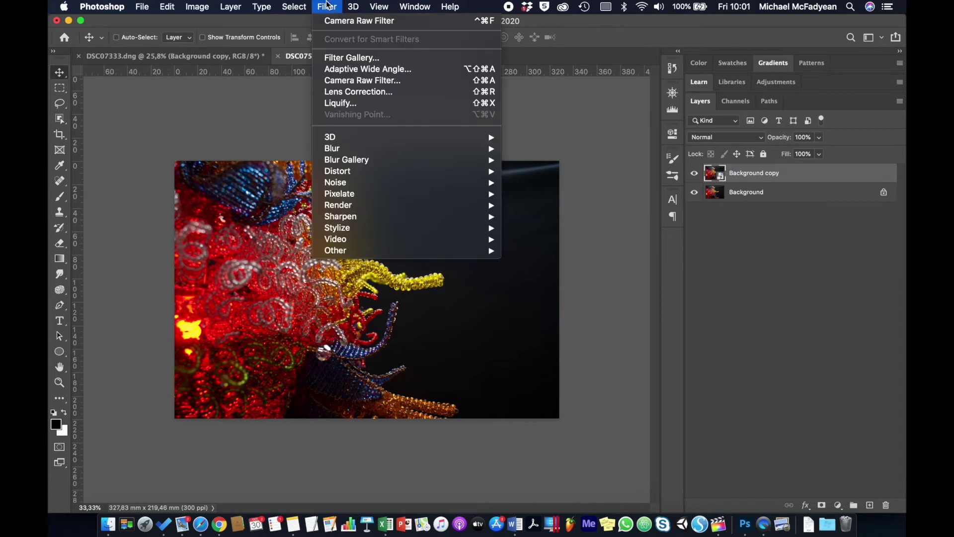
click(364, 80)
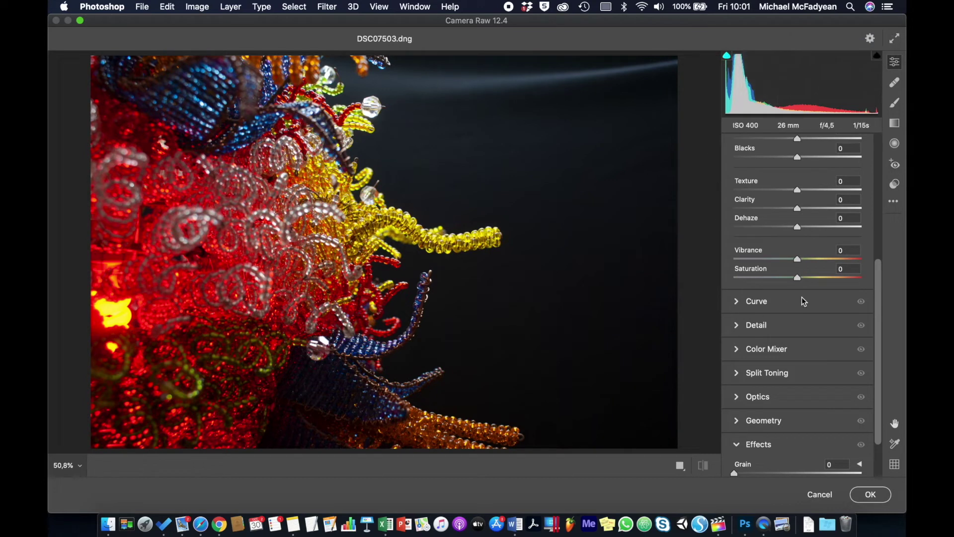
scroll(808, 227, up, 8)
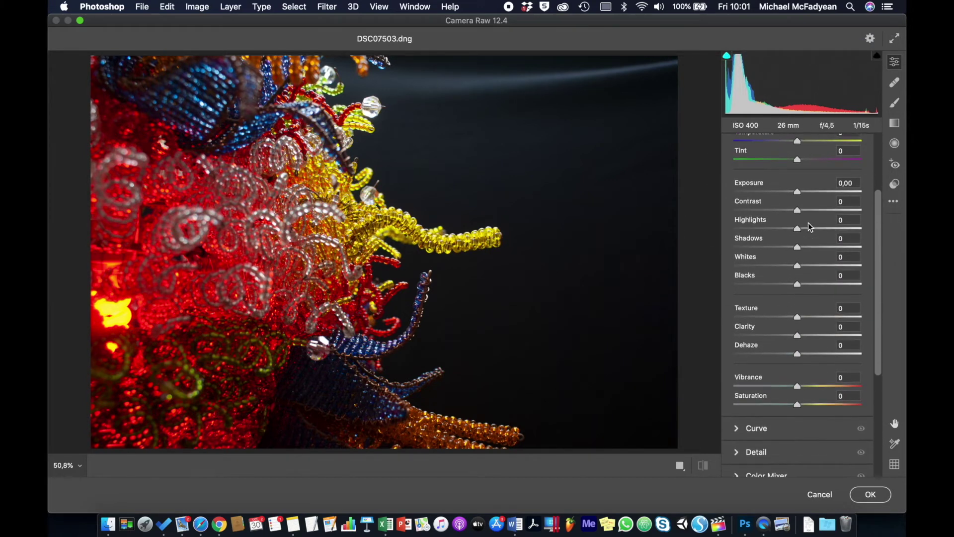
scroll(808, 226, up, 2)
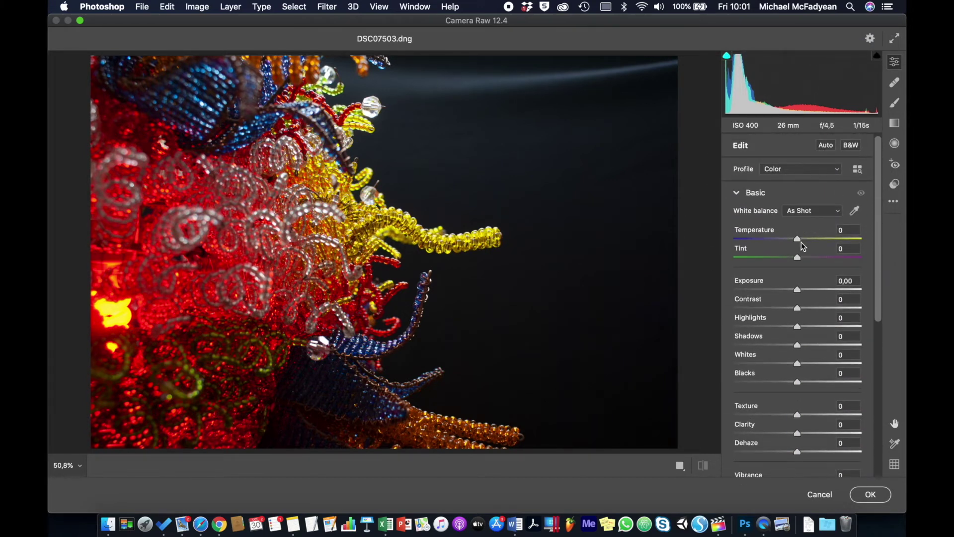
drag(798, 240, 807, 240)
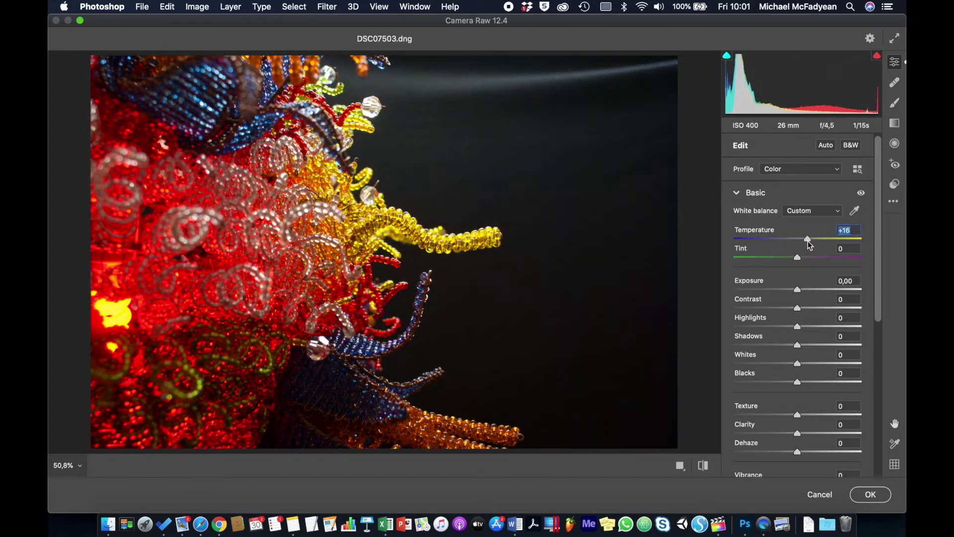
drag(799, 289, 795, 330)
drag(794, 289, 804, 293)
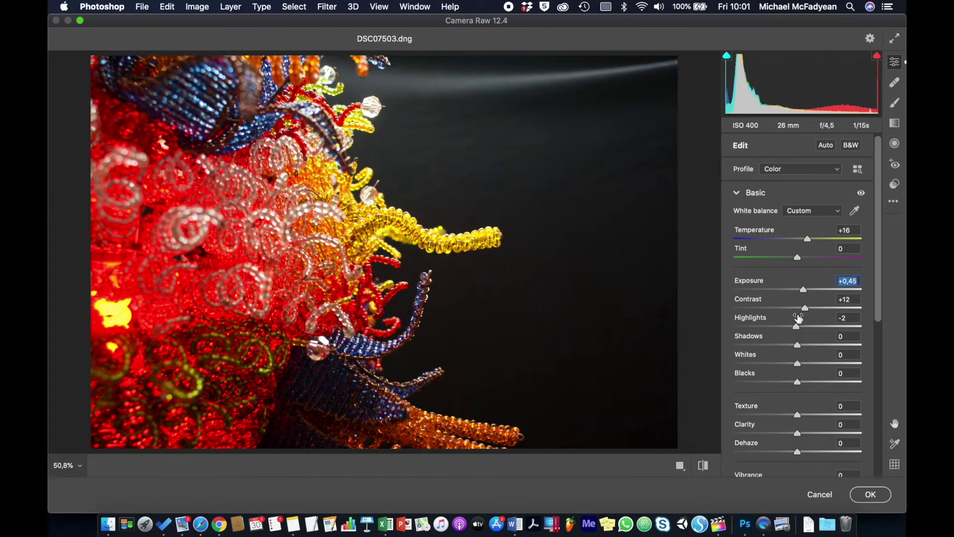
drag(796, 326, 784, 382)
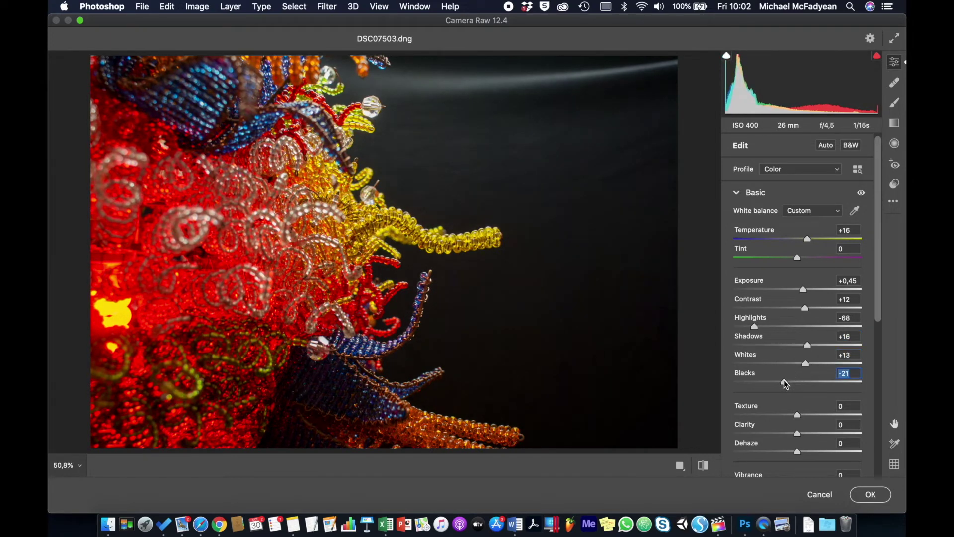
Set Texture to +25, Clarity to +34 and Vibrance to +21, and raise Contrast to +24
drag(798, 435, 811, 395)
scroll(812, 416, down, 5)
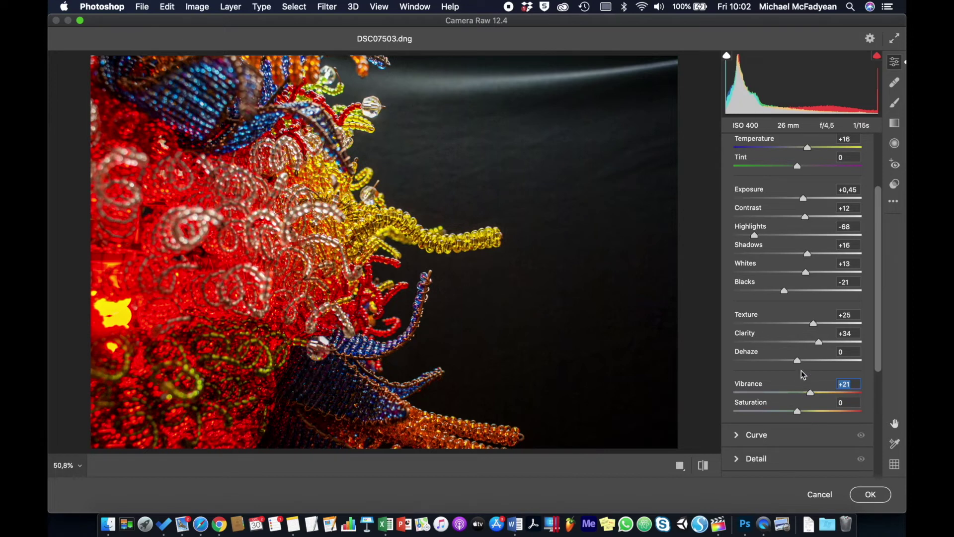
scroll(801, 370, up, 4)
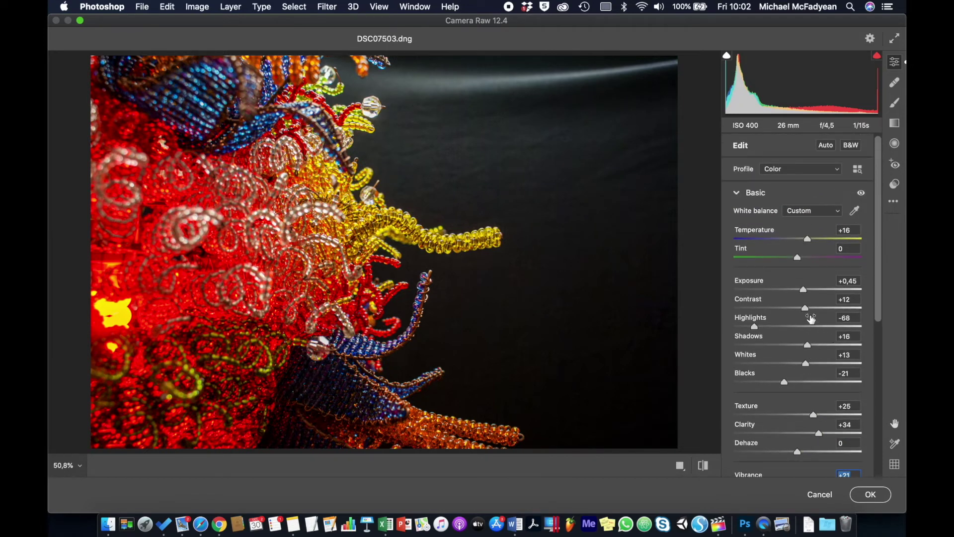
drag(806, 309, 814, 312)
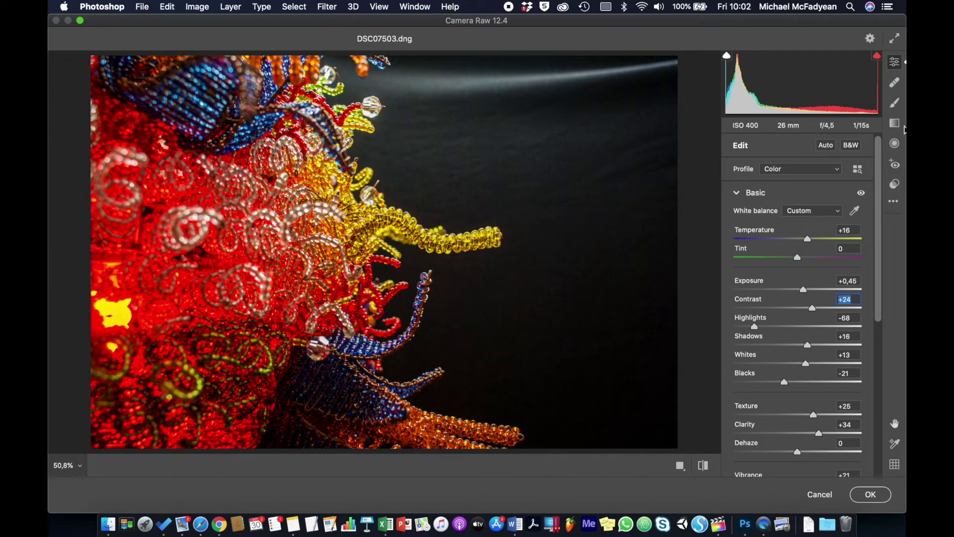
Set up an adjustment brush with Exposure -4,00, Shadows -100, Blacks -100 and Saturation -100
click(896, 104)
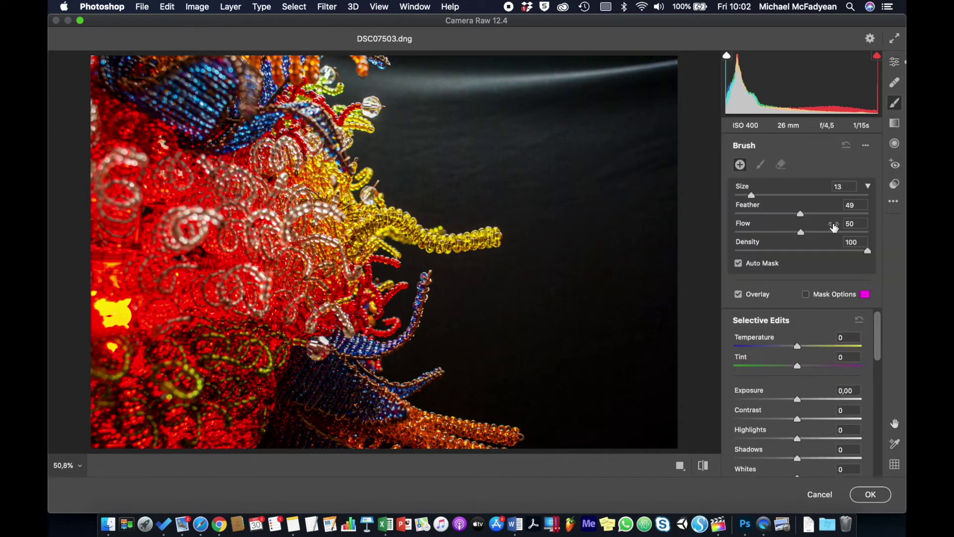
drag(798, 399, 702, 394)
scroll(786, 378, down, 3)
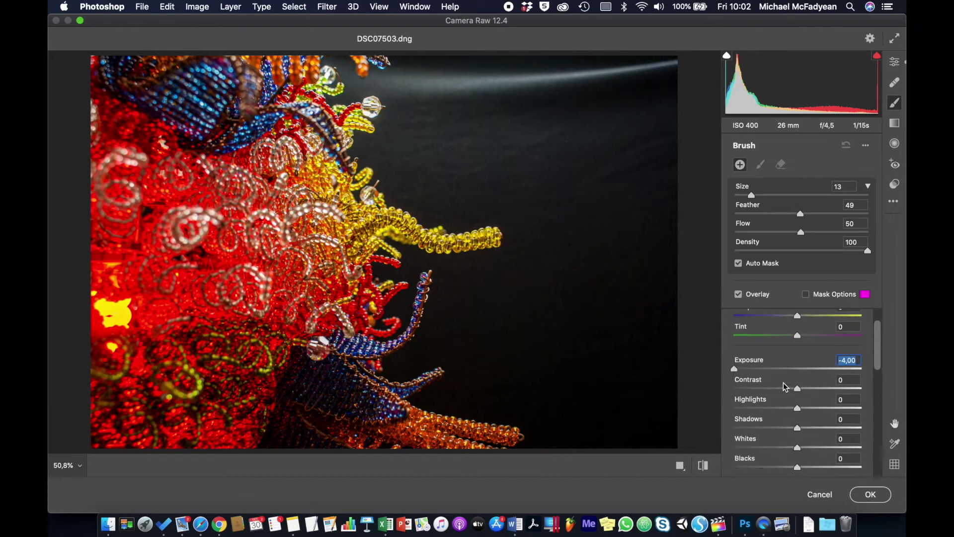
drag(798, 383, 699, 388)
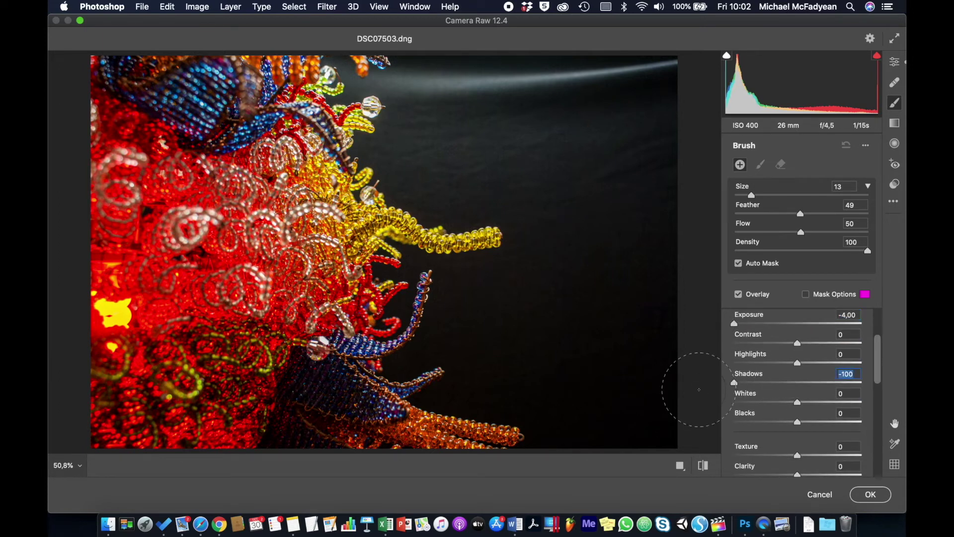
drag(798, 423, 704, 426)
key(bracketleft)
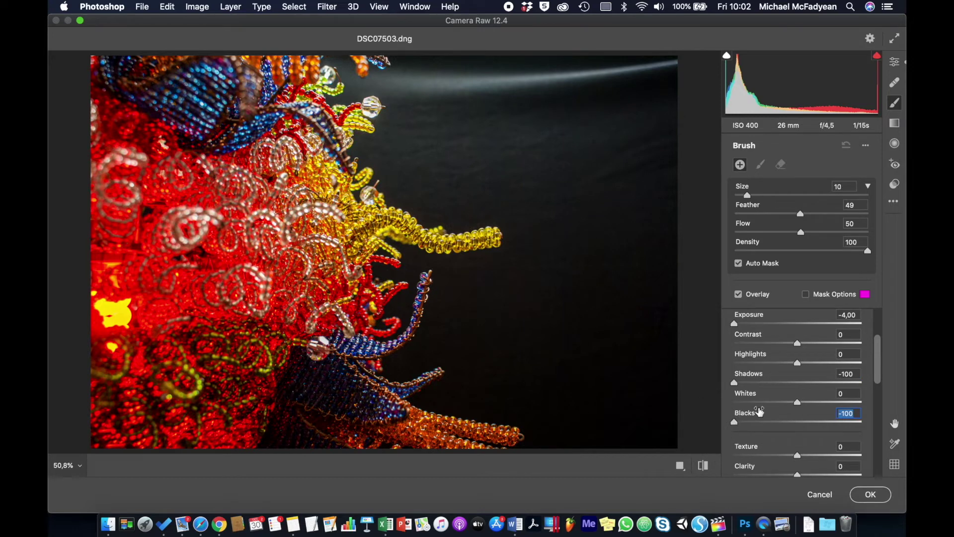
scroll(760, 412, down, 8)
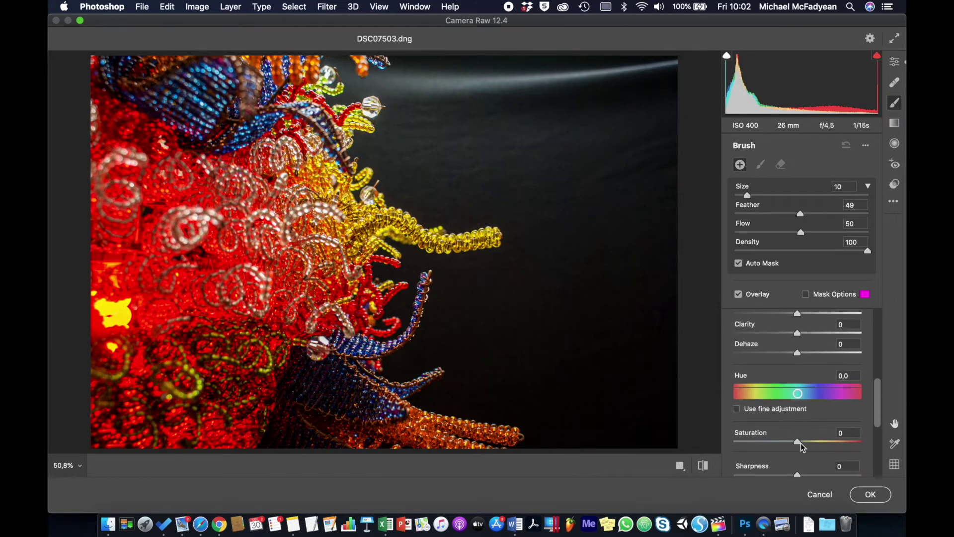
drag(799, 442, 712, 442)
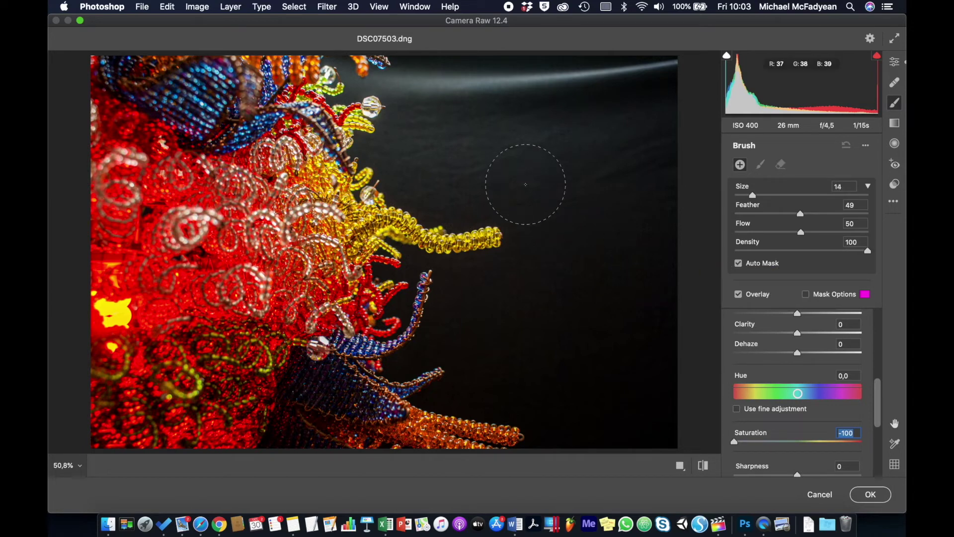
Paint the dark backdrop around the beadwork solid black with the adjustment brush at size 20, and apply the Camera Raw Filter
key(bracketright)
mouse_move(526, 106)
mouse_down()
mouse_move(526, 141)
mouse_move(599, 107)
mouse_move(627, 76)
mouse_move(493, 81)
mouse_move(678, 59)
mouse_move(653, 67)
mouse_up()
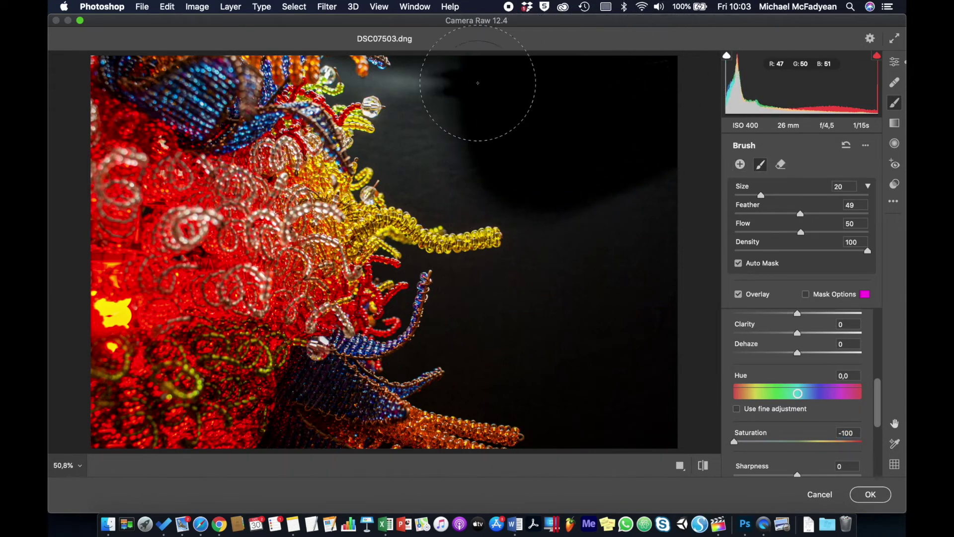
mouse_move(478, 83)
mouse_down()
mouse_move(376, 87)
mouse_move(397, 89)
mouse_move(422, 114)
mouse_move(409, 148)
mouse_move(436, 175)
mouse_move(533, 188)
mouse_move(628, 237)
mouse_move(641, 178)
mouse_move(622, 298)
mouse_move(544, 314)
mouse_move(472, 305)
mouse_move(635, 324)
mouse_move(685, 378)
mouse_move(604, 383)
mouse_move(529, 336)
mouse_move(582, 337)
mouse_move(662, 395)
mouse_move(608, 372)
mouse_move(532, 361)
mouse_move(487, 375)
mouse_move(437, 341)
mouse_up()
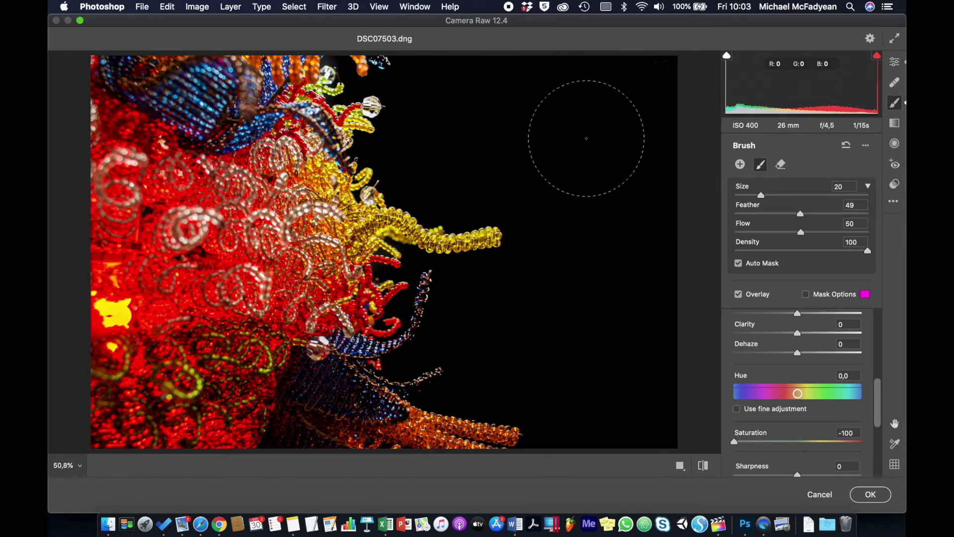
mouse_move(587, 138)
mouse_down()
mouse_move(611, 347)
mouse_move(620, 262)
mouse_up()
mouse_move(576, 306)
mouse_down()
mouse_move(614, 362)
mouse_move(609, 348)
mouse_move(592, 315)
mouse_move(608, 374)
mouse_up()
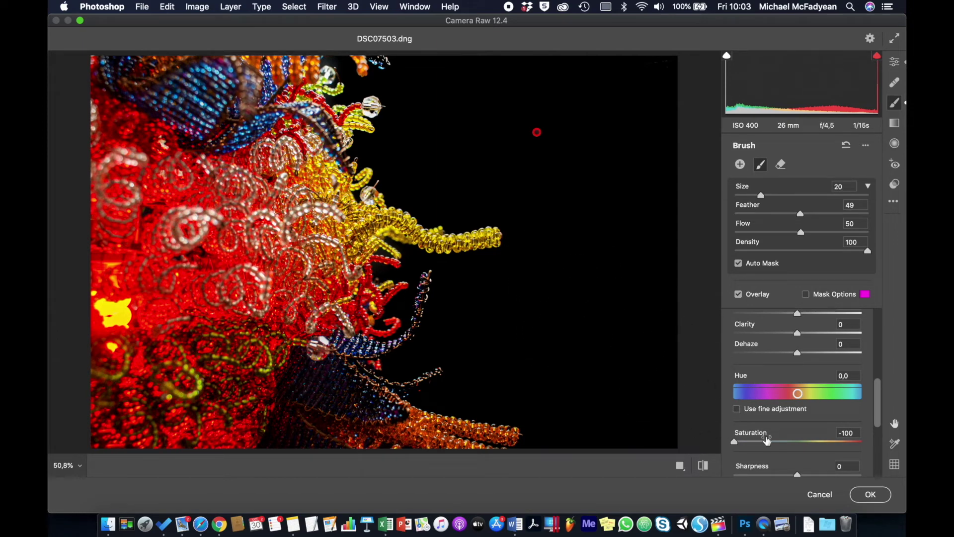
click(871, 495)
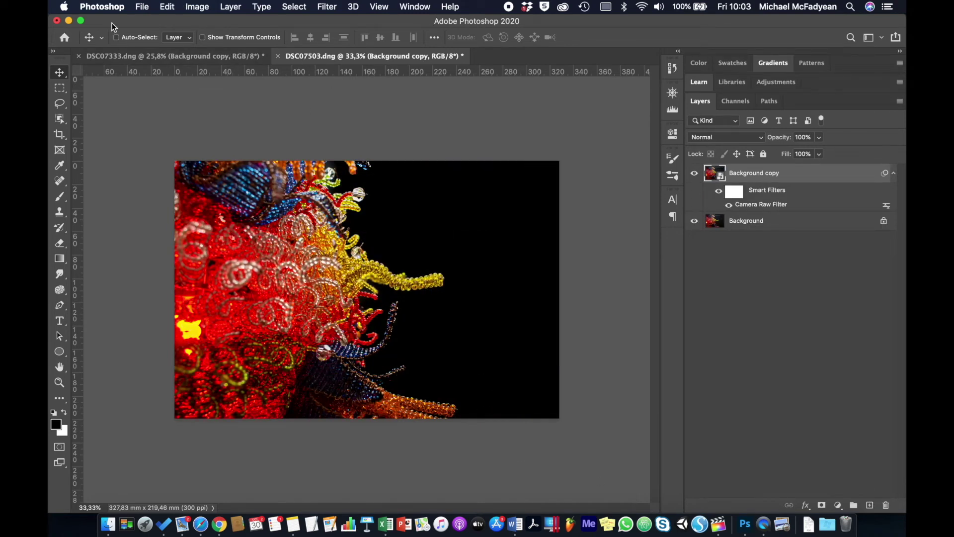
Place Logo Design.ai as an embedded object, scaled to 32,73% in the upper-right corner of the photo
click(143, 8)
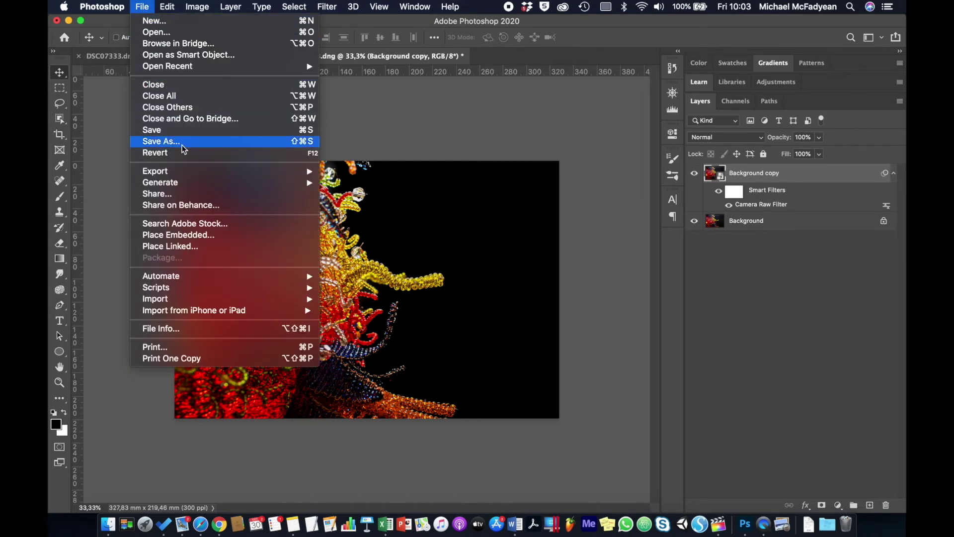
click(211, 226)
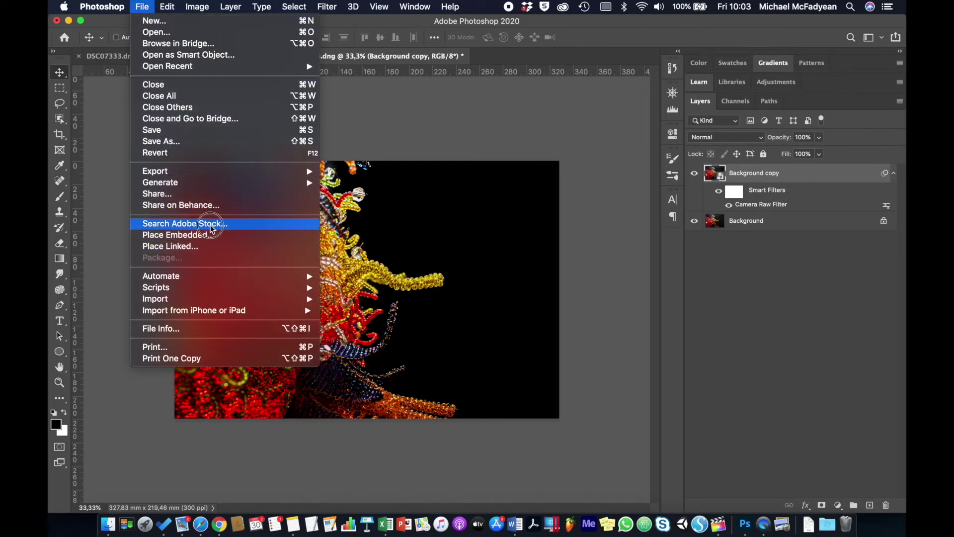
click(210, 236)
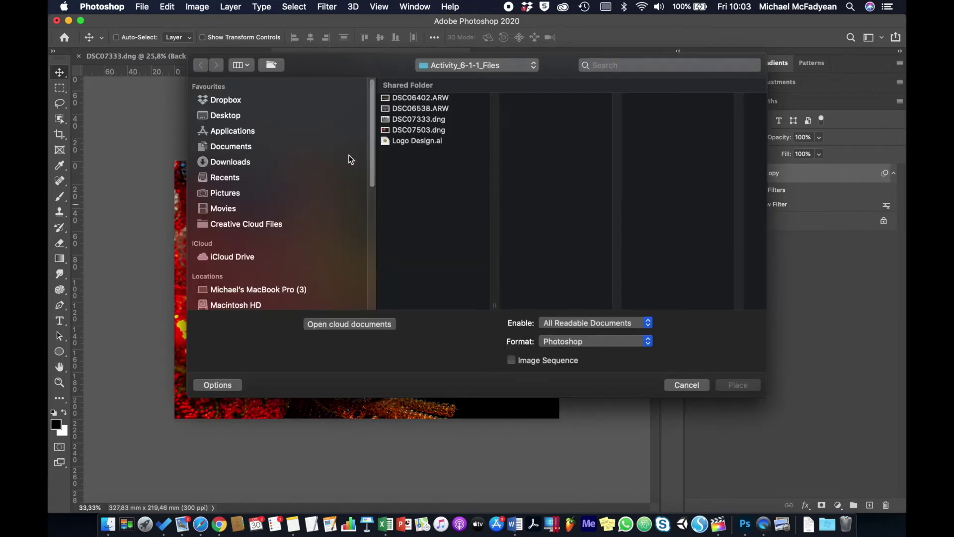
click(427, 142)
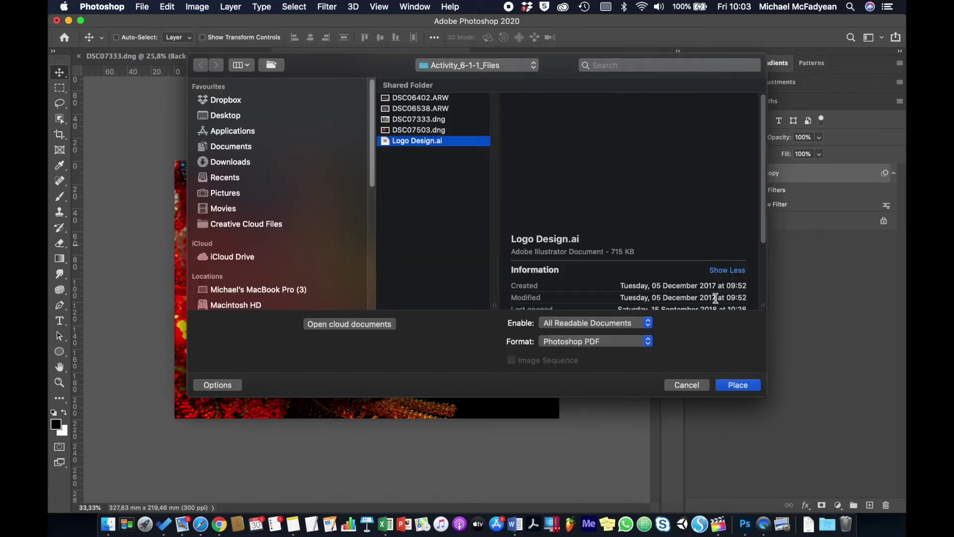
click(723, 386)
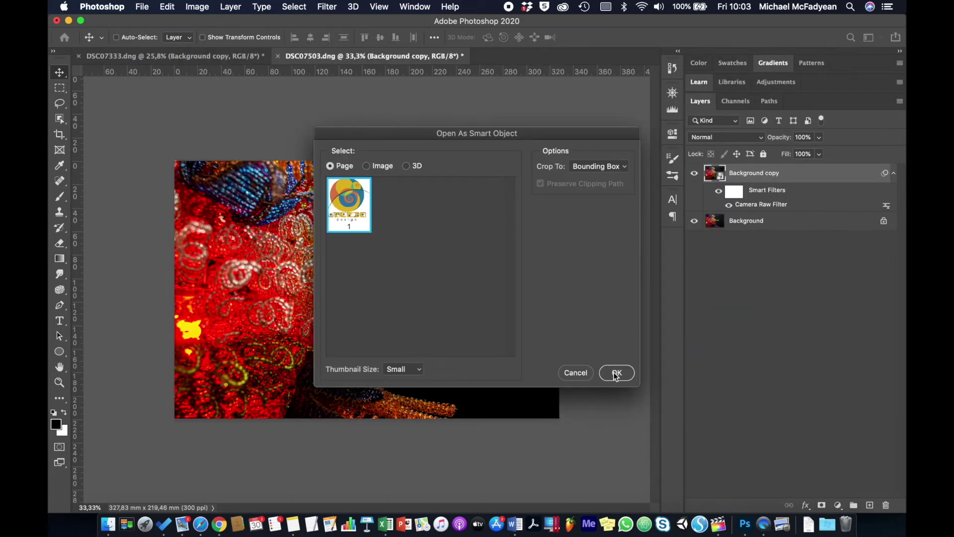
click(617, 373)
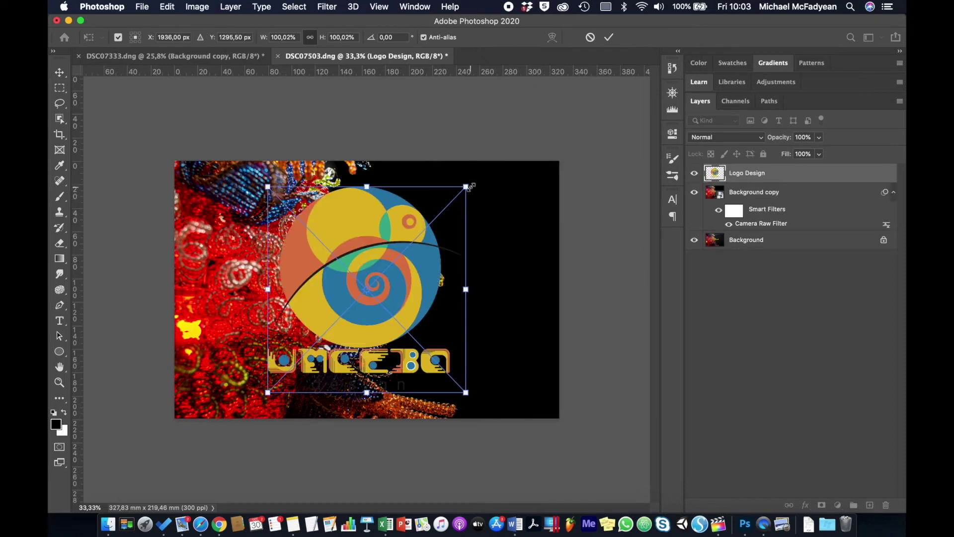
drag(468, 185, 519, 187)
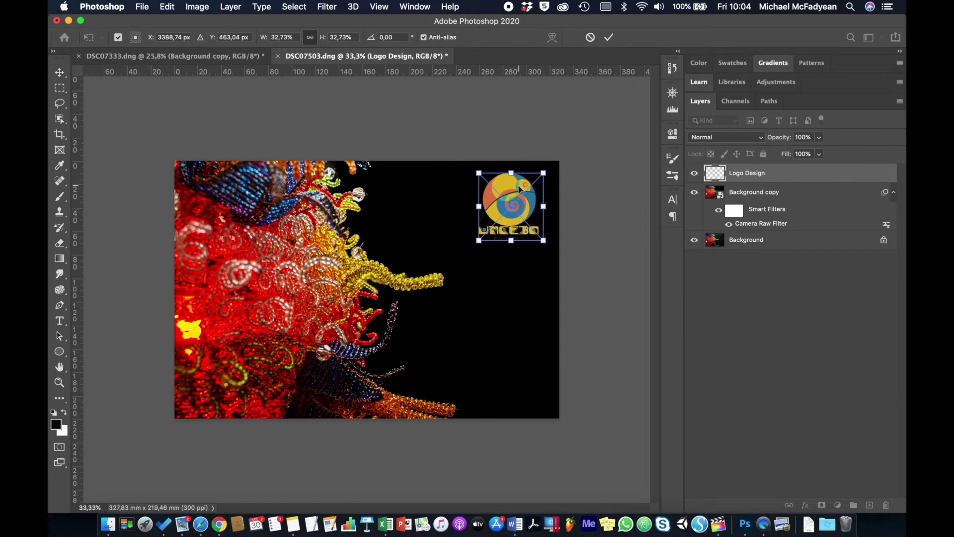
key(Return)
Duplicate the Logo Design layer within DSC07503.dng, keeping the name Logo Design copy
key(super+equal)
key(super+equal)
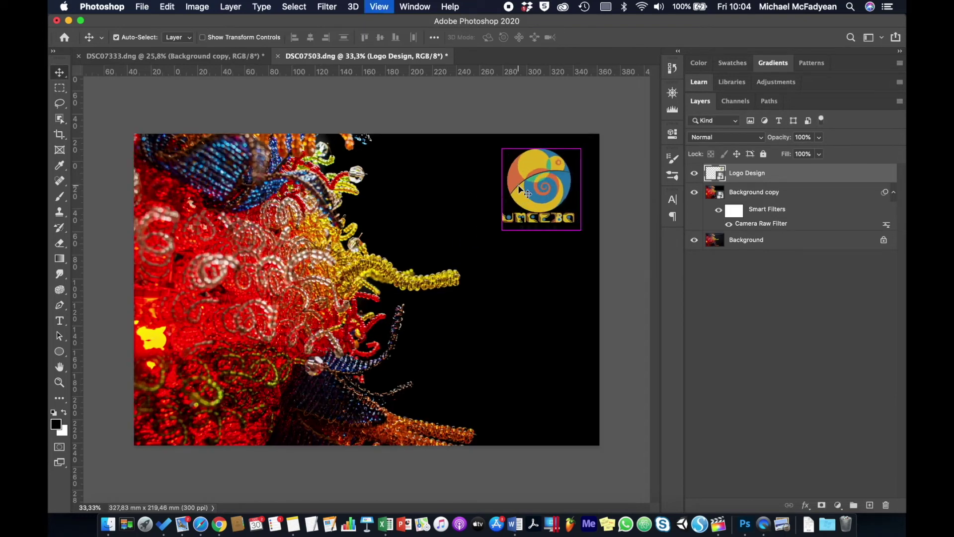
drag(608, 135, 358, 317)
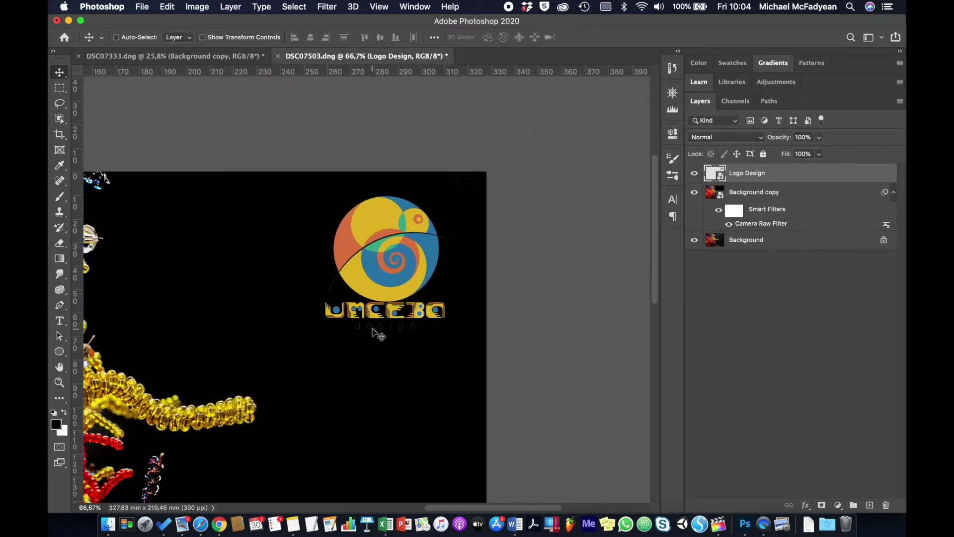
right_click(785, 178)
click(765, 195)
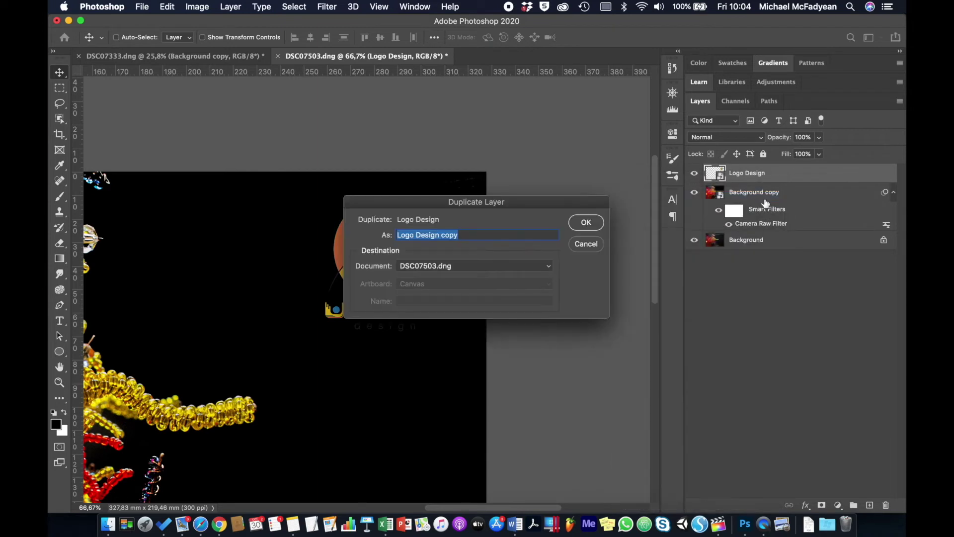
click(592, 226)
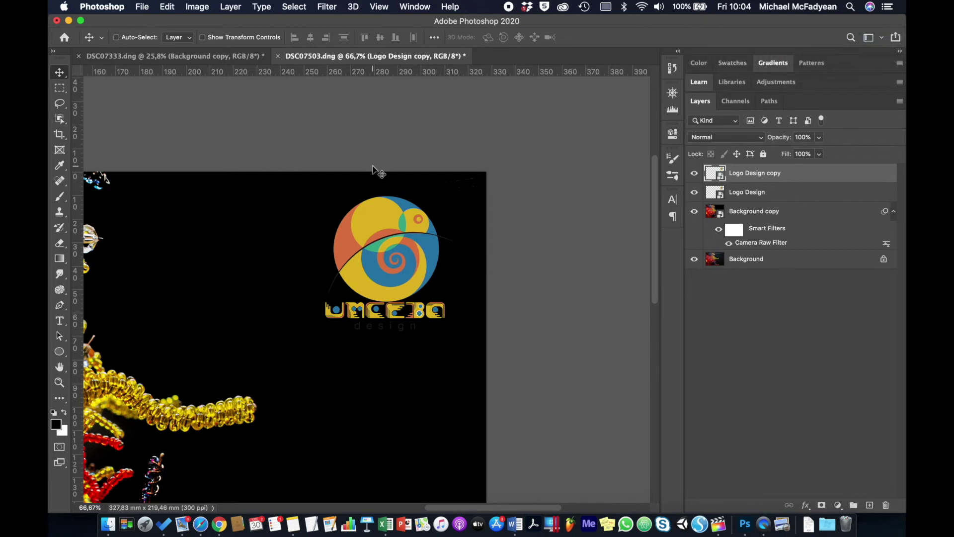
Mask the Logo Design copy layer with a rectangular selection enclosing only the word "design" beneath the logo
click(59, 90)
drag(273, 164, 526, 194)
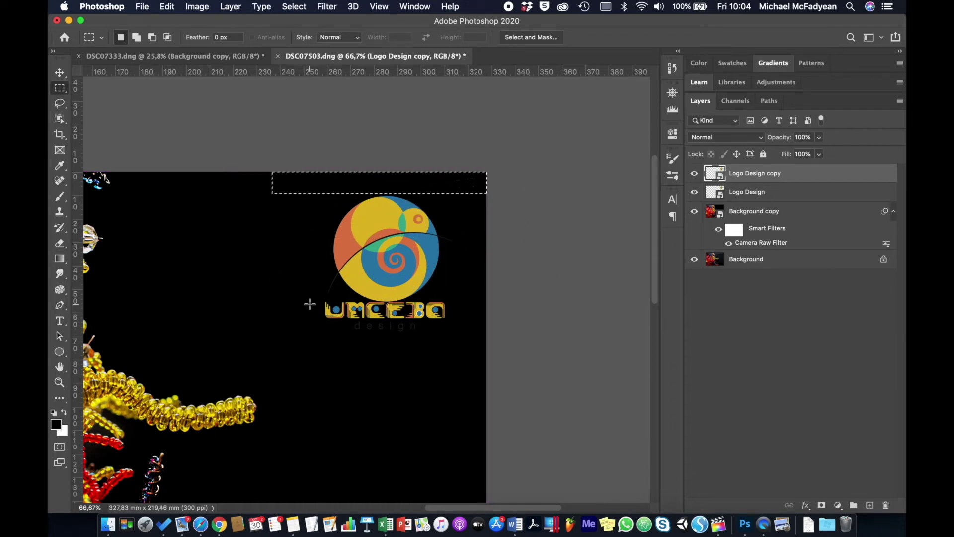
drag(311, 319, 411, 345)
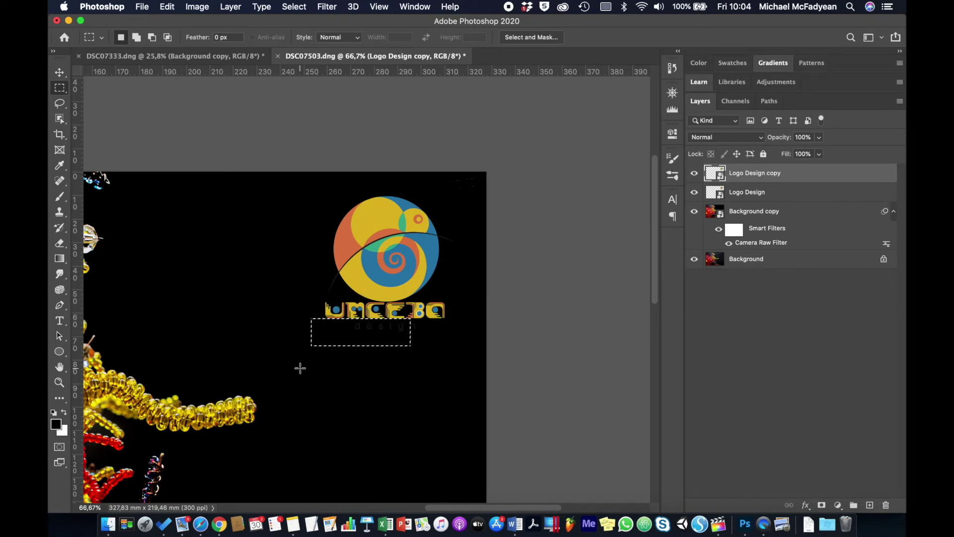
drag(300, 368, 481, 320)
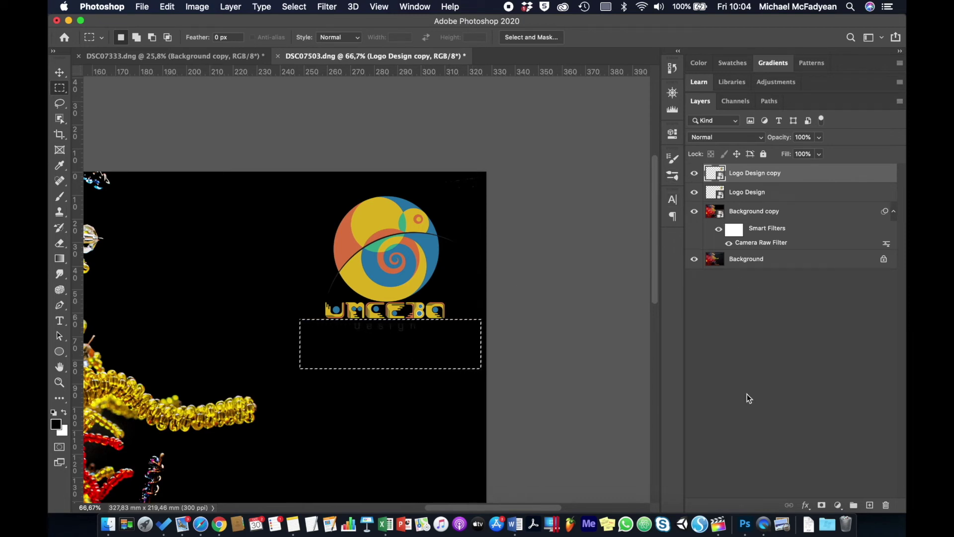
click(822, 505)
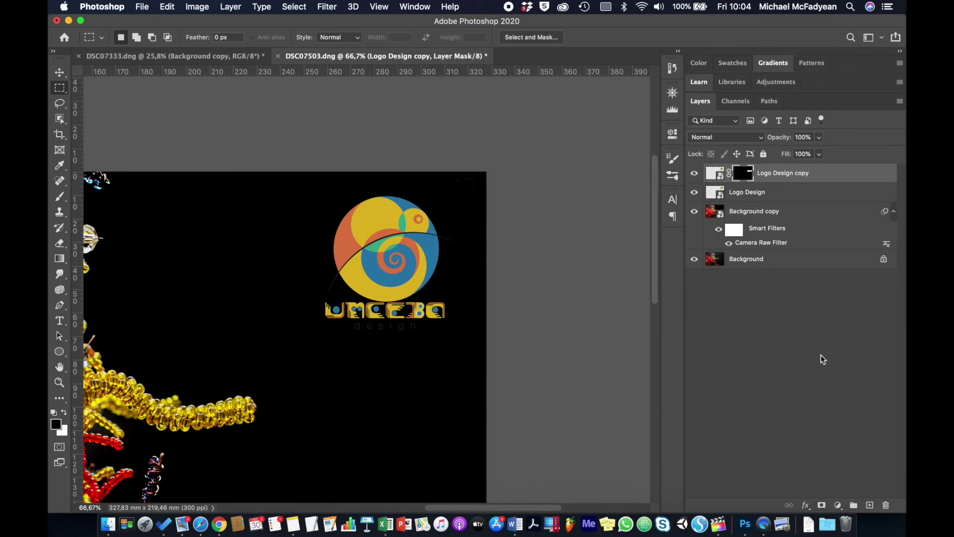
Give Logo Design copy a white Color Overlay at 100% opacity, and check it by briefly hiding the Logo Design layer
key(super+2)
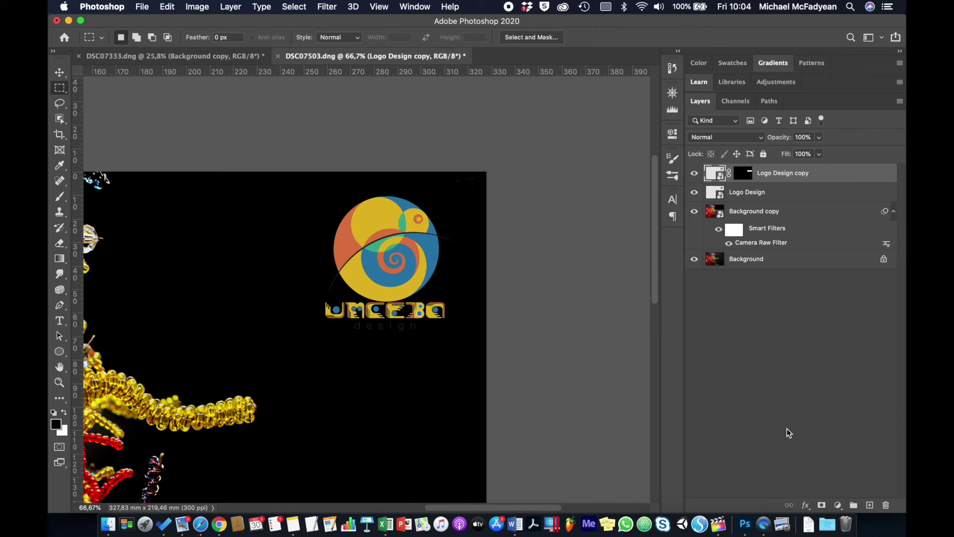
click(807, 505)
click(826, 441)
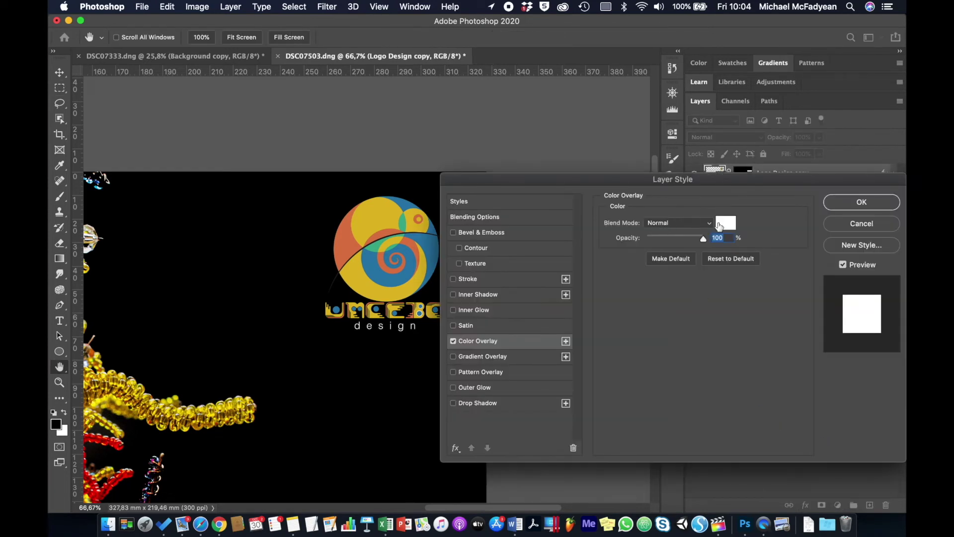
click(864, 202)
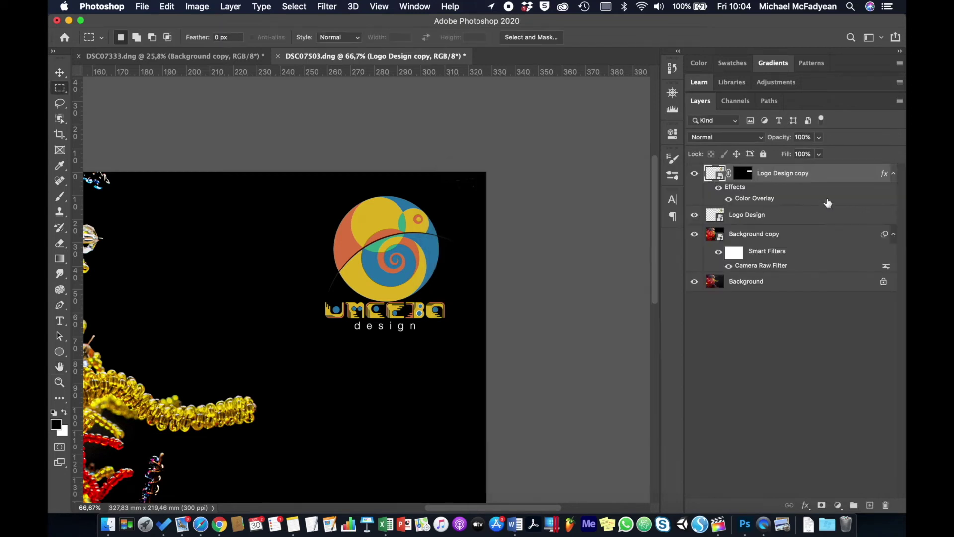
click(694, 216)
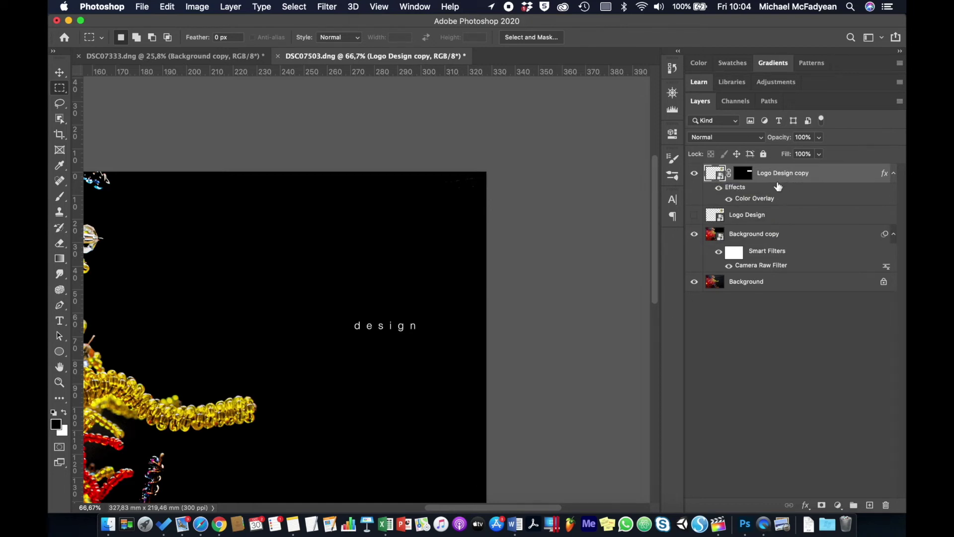
click(694, 217)
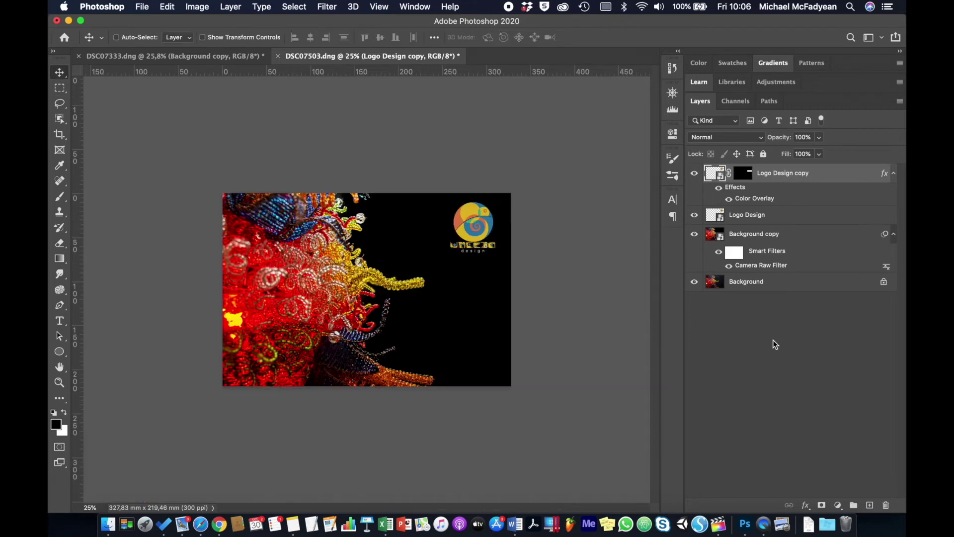
Convert the Background copy, Logo Design and Logo Design copy layers together into a single smart object
click(780, 217)
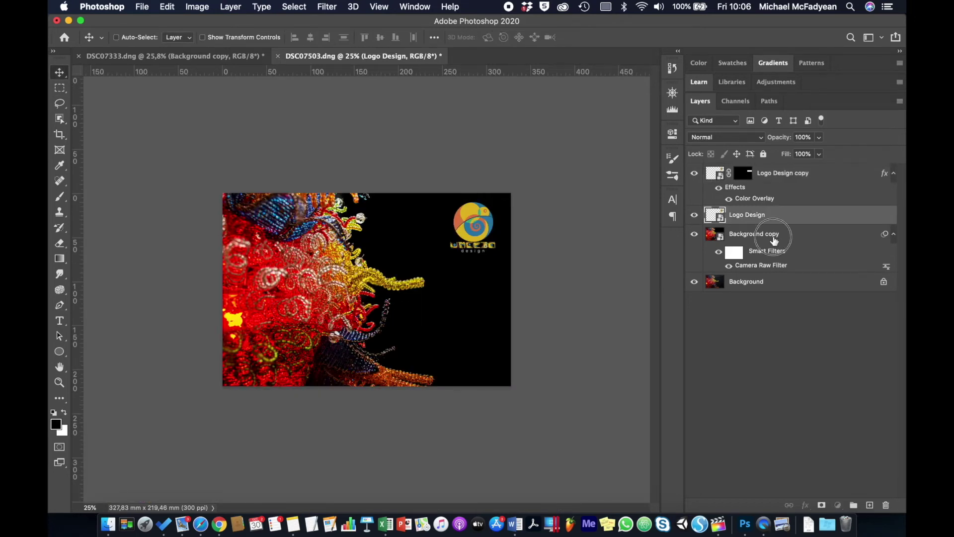
click(774, 238)
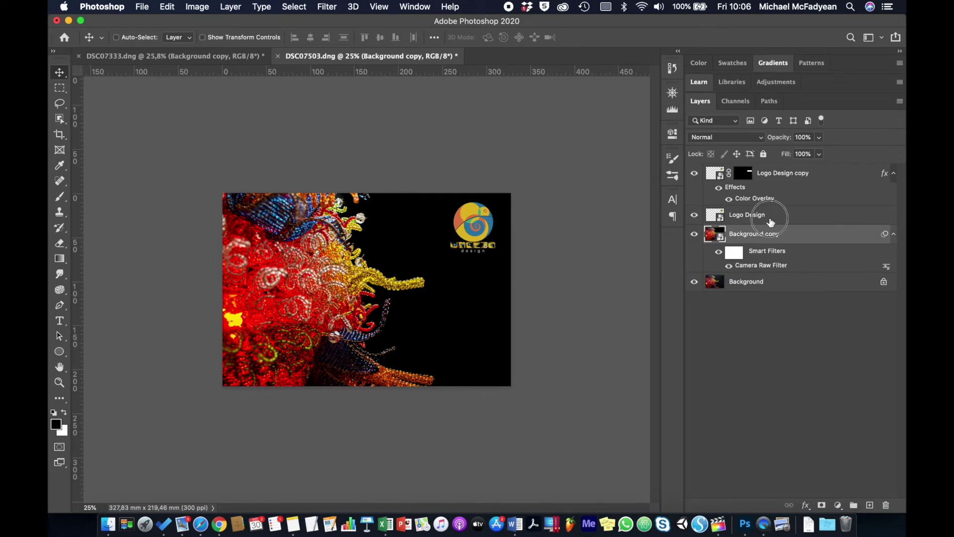
shift+click(771, 219)
shift+click(788, 178)
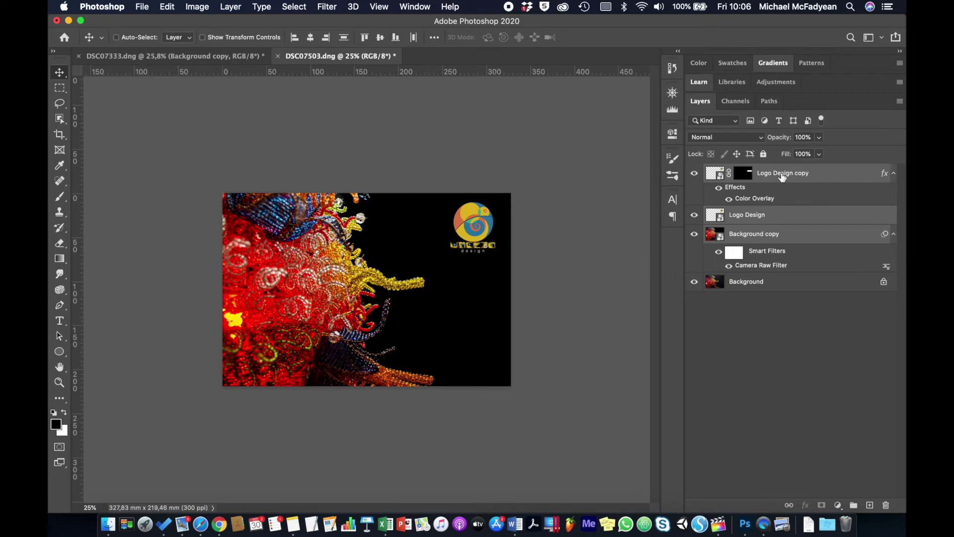
right_click(783, 177)
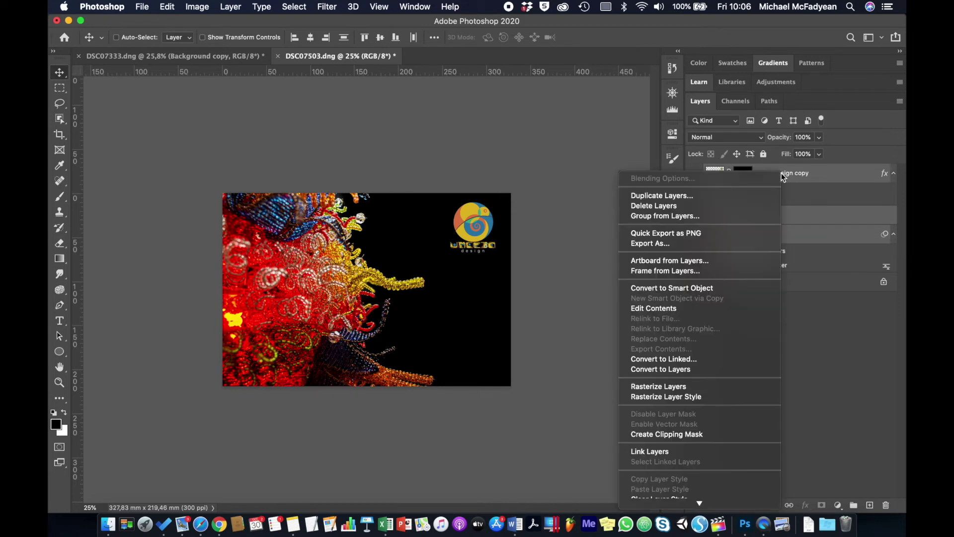
click(718, 289)
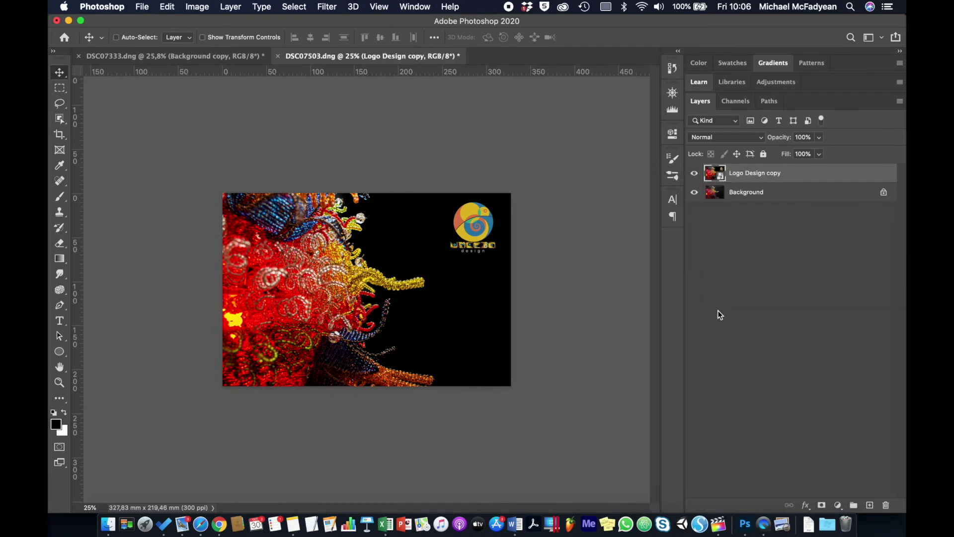
Unlock the Background layer, move it left beyond the canvas edge, and use Reveal All to set original and edit side by side
click(696, 194)
click(695, 194)
click(884, 194)
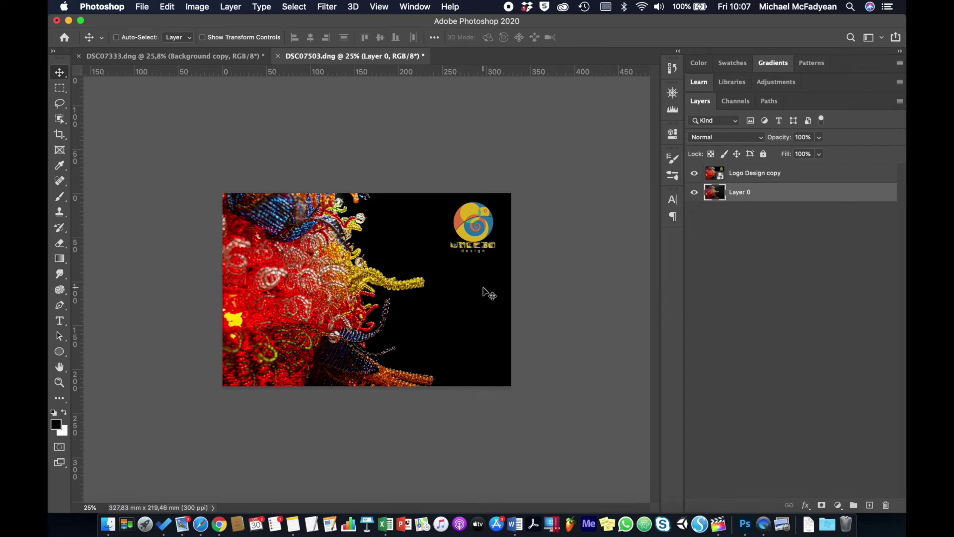
click(695, 173)
drag(463, 323, 169, 306)
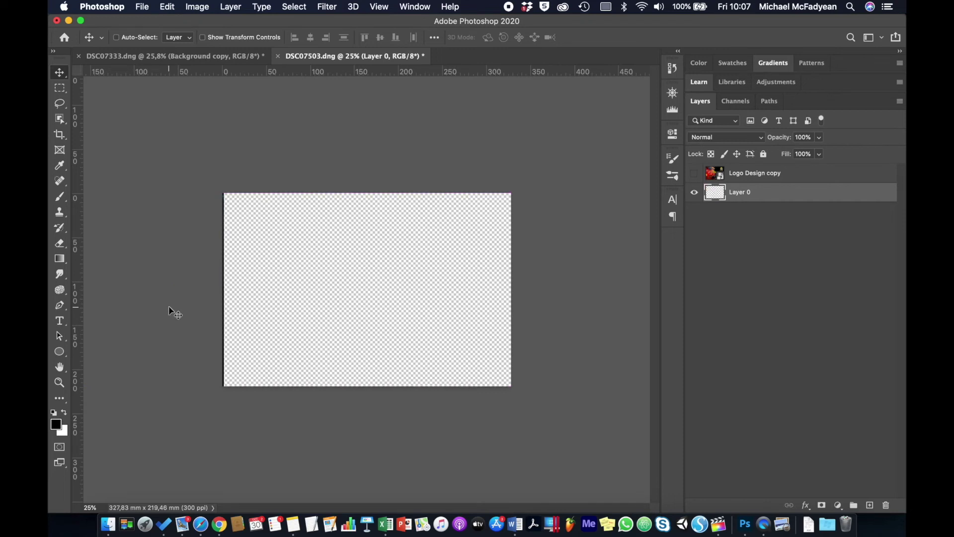
click(695, 174)
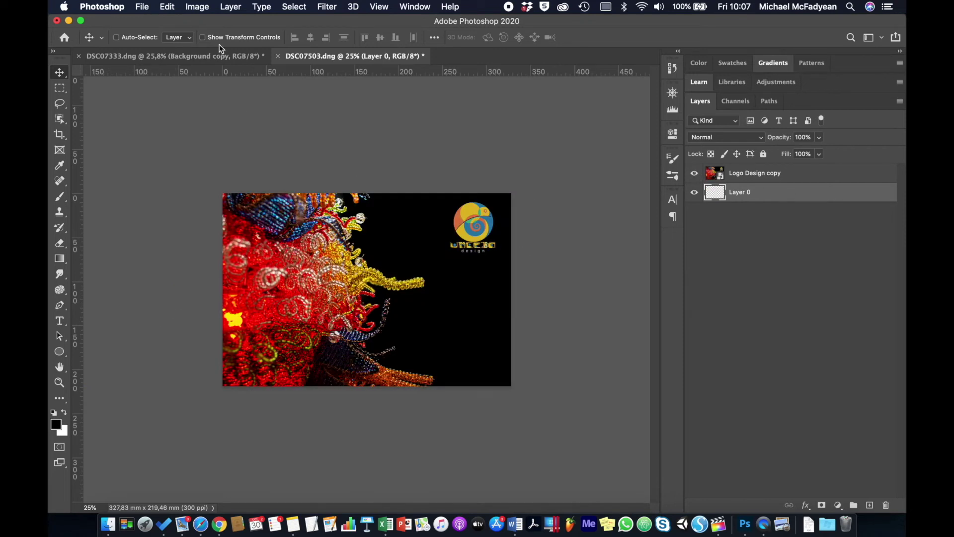
click(209, 7)
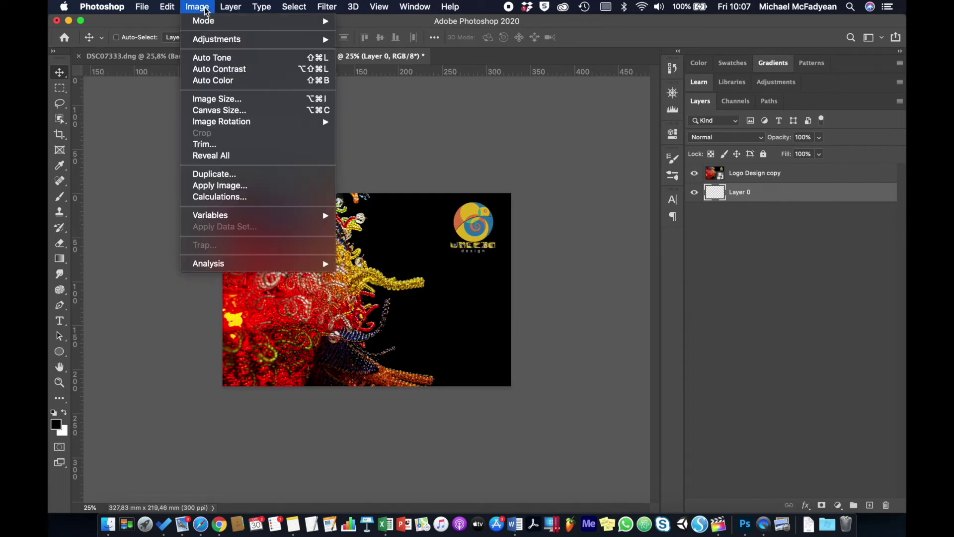
click(220, 156)
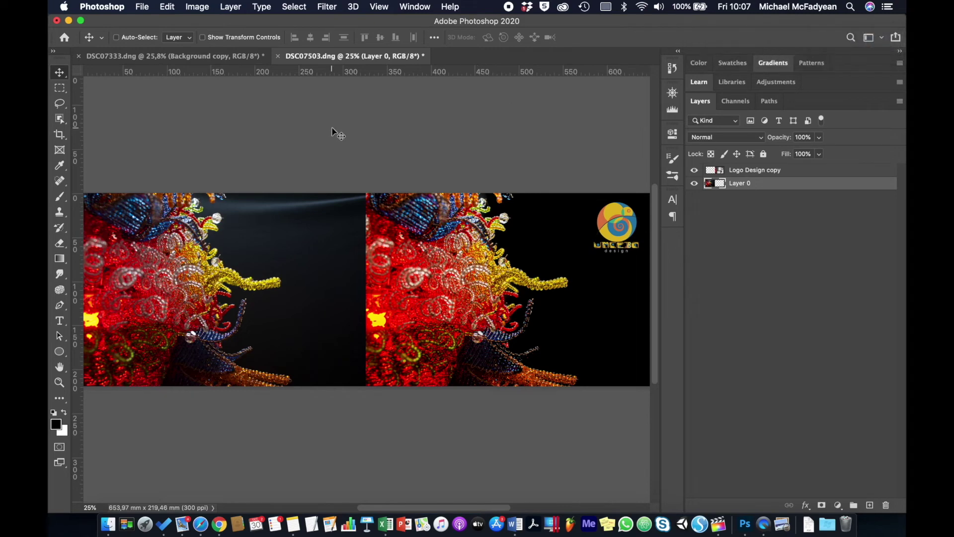
Open DSC06538.ARW from the Activity_6-1-1_Files folder through Camera Raw without adjusting its settings
click(142, 7)
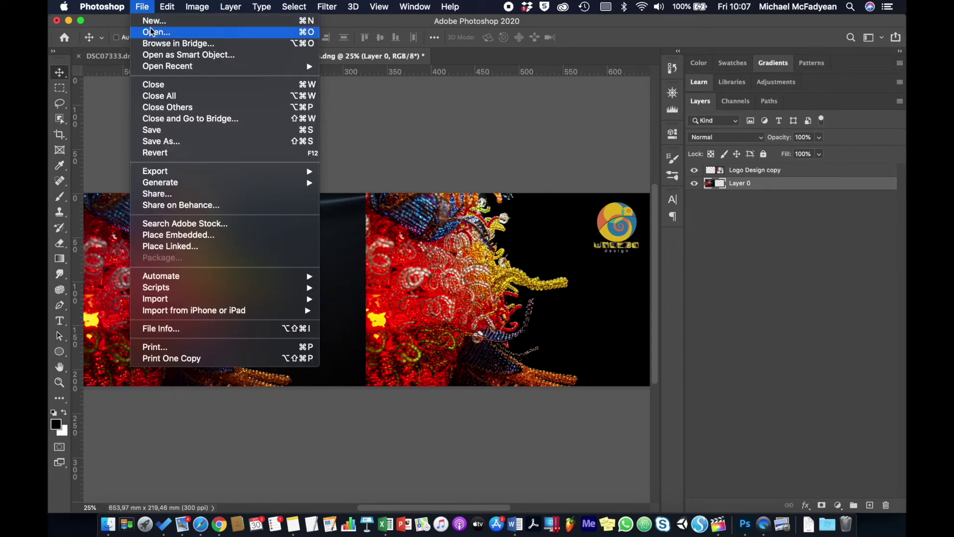
click(154, 33)
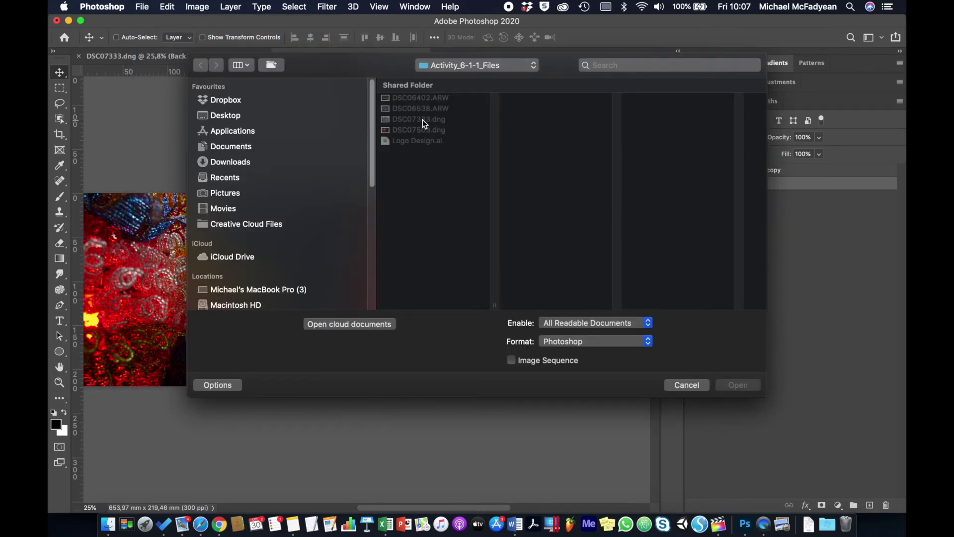
click(423, 119)
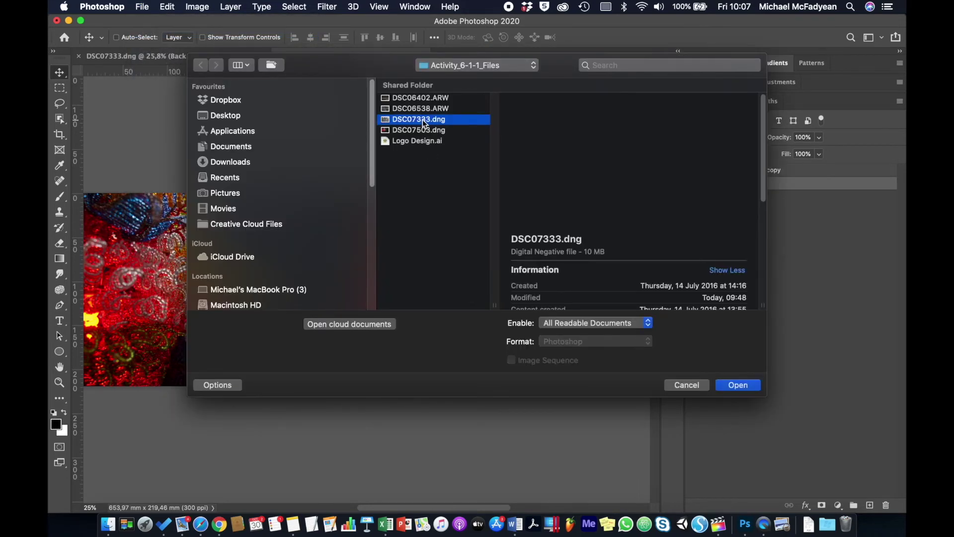
click(421, 109)
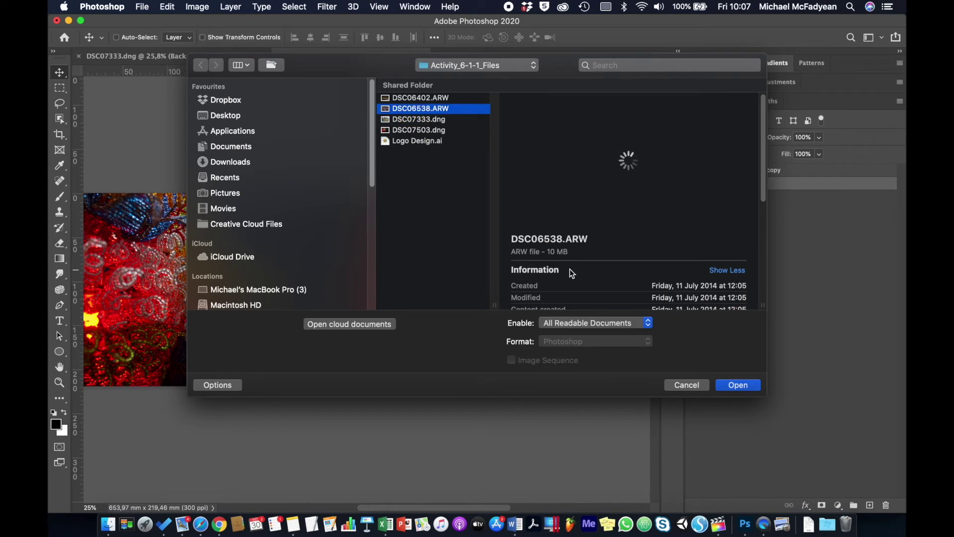
click(741, 375)
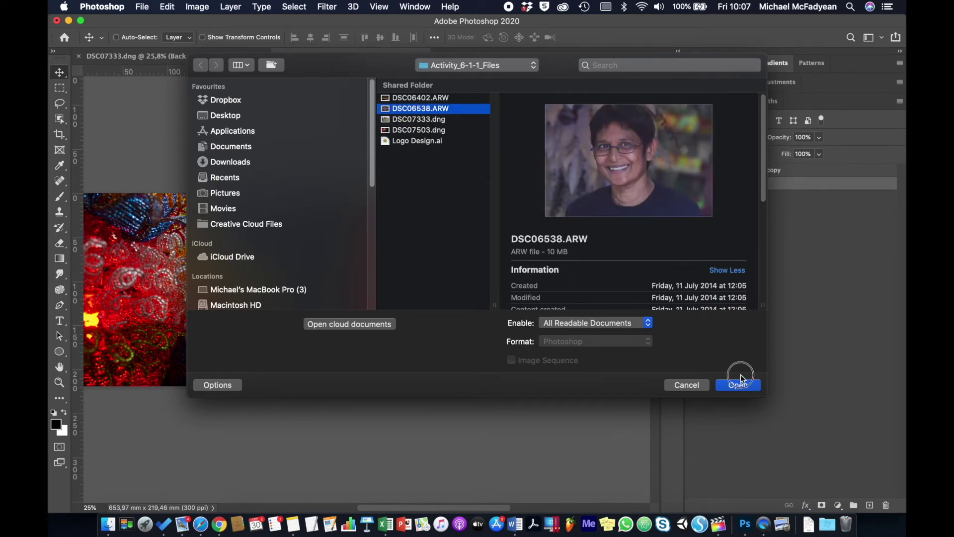
click(739, 390)
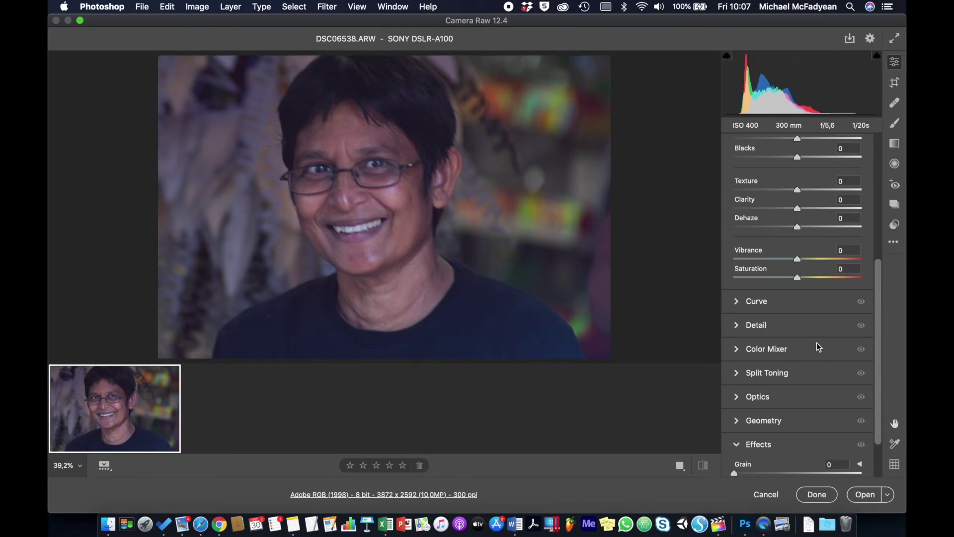
scroll(816, 342, up, 5)
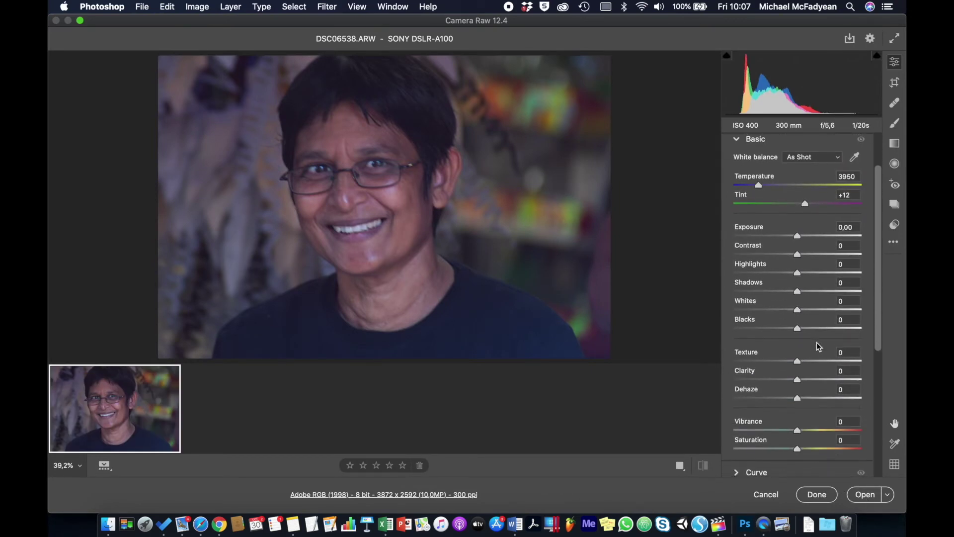
click(865, 493)
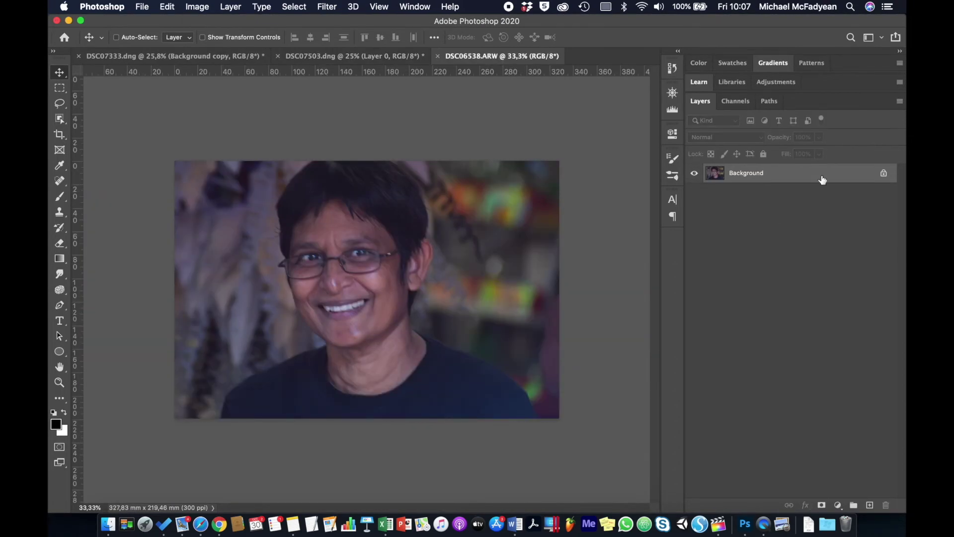
Duplicate the portrait's Background layer as Background copy and convert the duplicate to a smart object
right_click(823, 180)
click(801, 196)
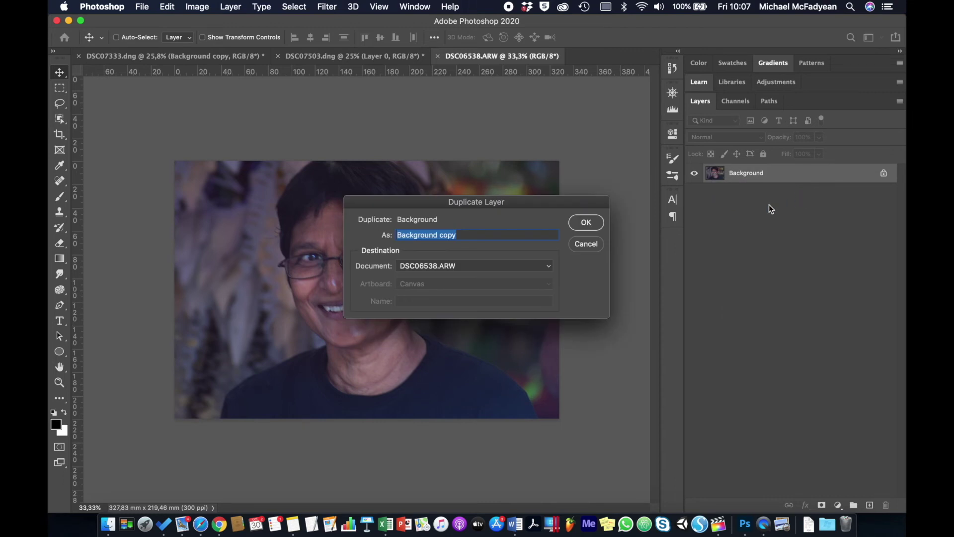
click(594, 223)
right_click(794, 174)
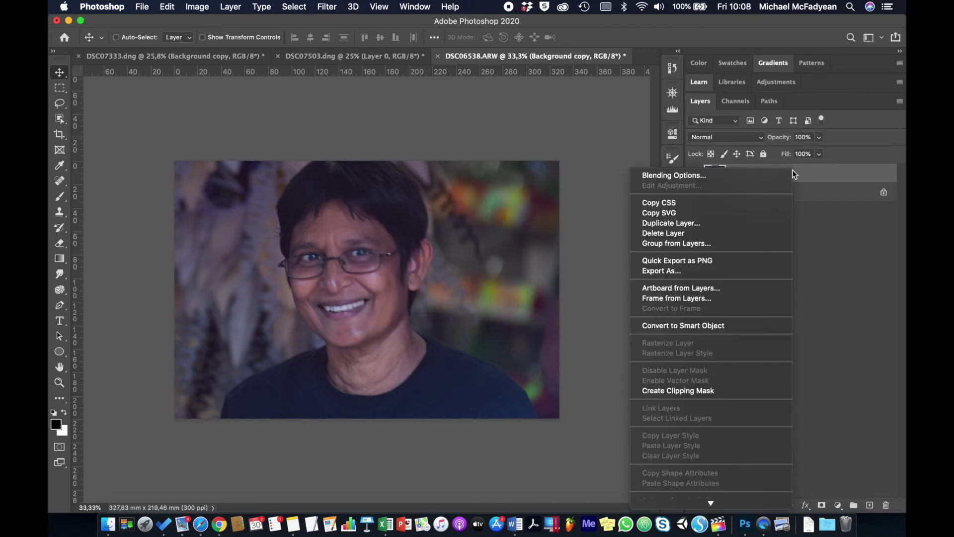
click(722, 327)
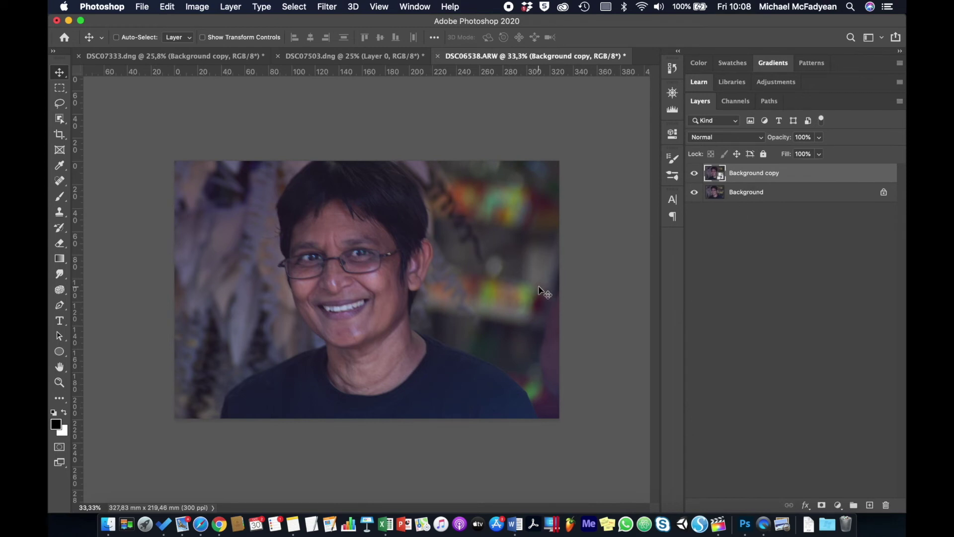
Open the Camera Raw Filter and set Temperature +10, Exposure +0.40, Contrast +11, Highlights -37, Shadows +19 and Blacks -31
click(327, 7)
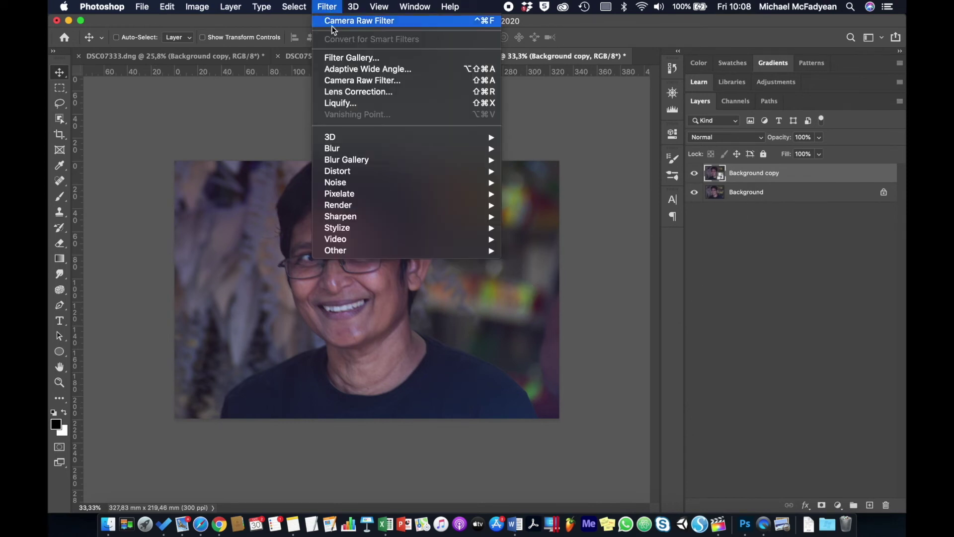
click(347, 79)
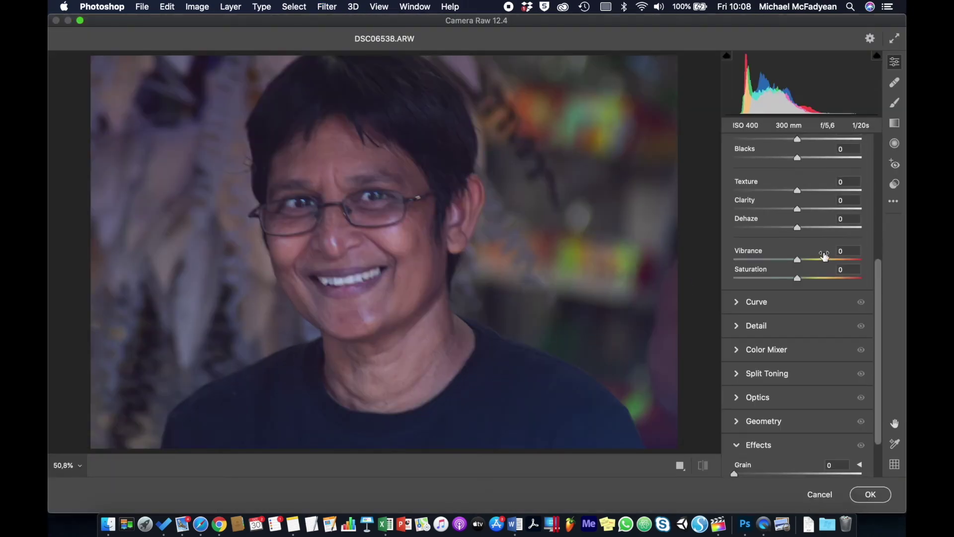
scroll(824, 256, up, 5)
drag(798, 240, 805, 242)
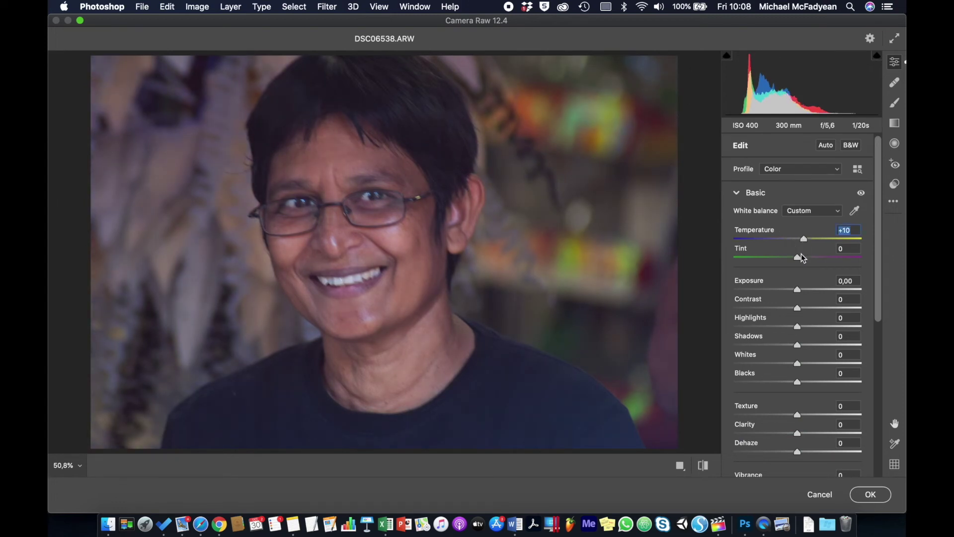
drag(798, 291, 780, 383)
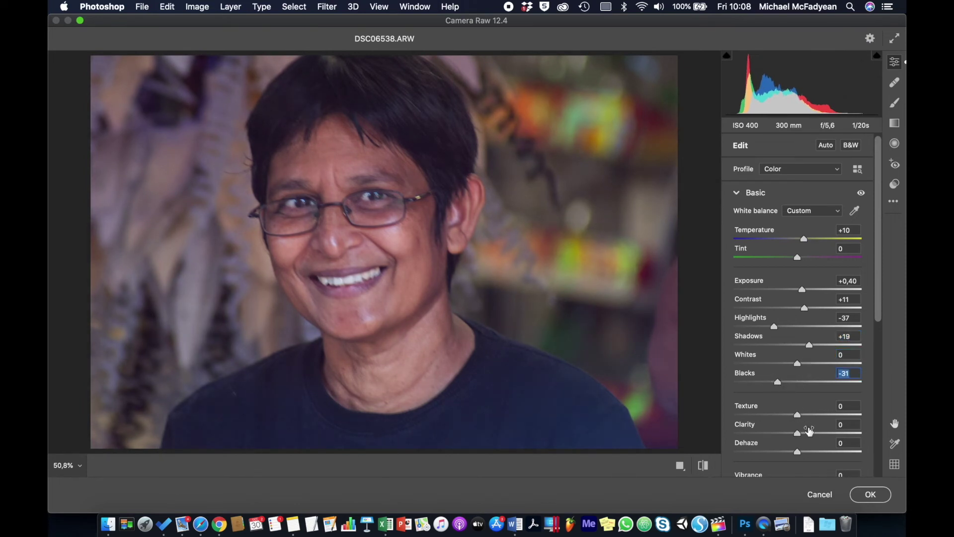
Soften the portrait by setting Clarity to -31 and Vibrance to -20
scroll(809, 427, down, 2)
scroll(809, 431, down, 1)
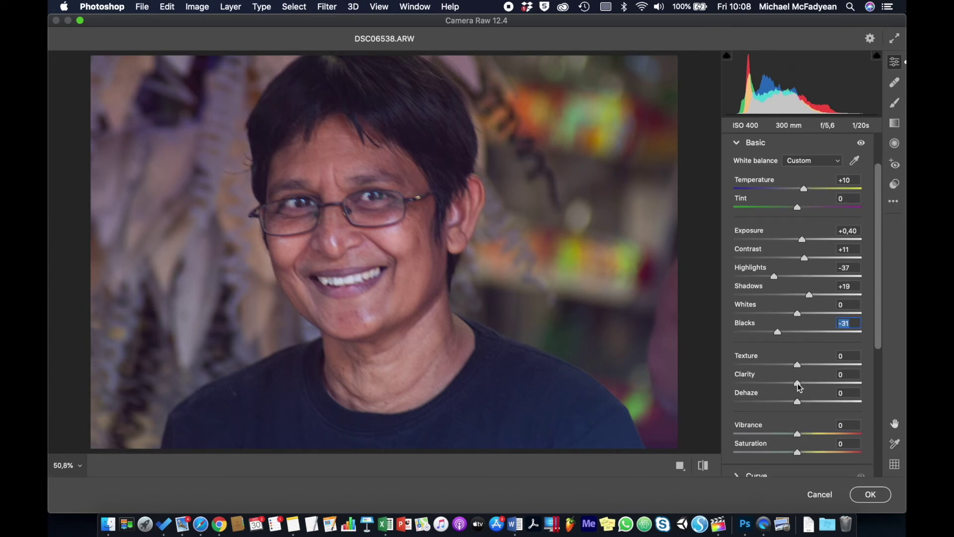
drag(797, 383, 837, 384)
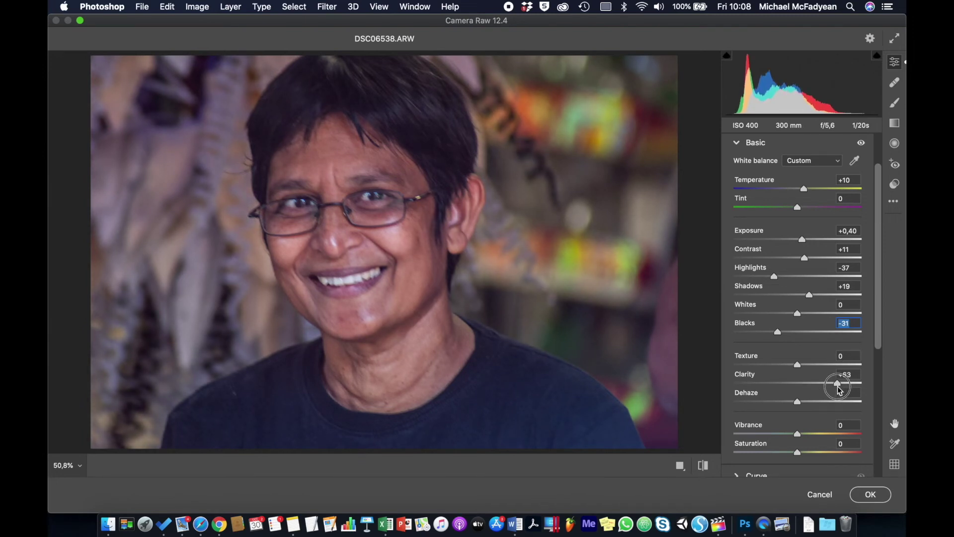
drag(838, 387, 781, 395)
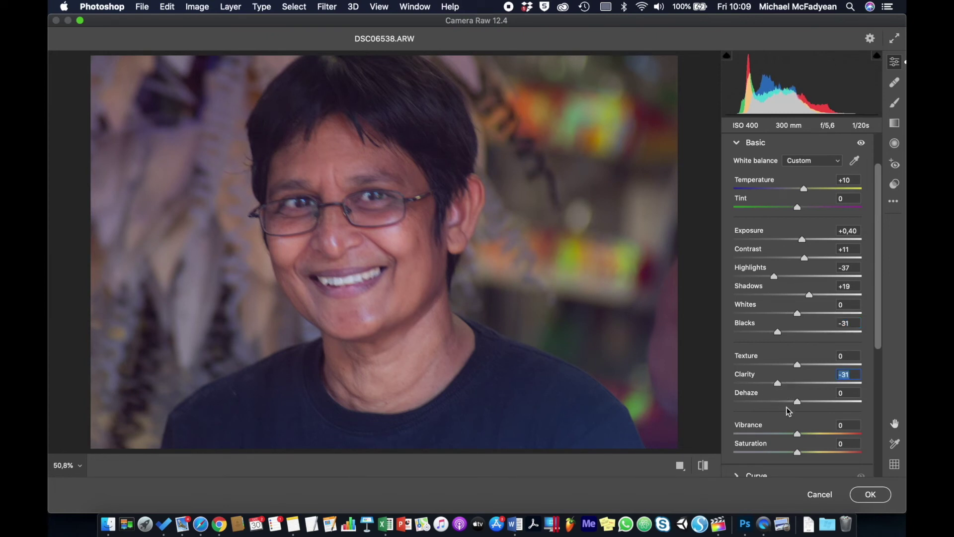
drag(798, 436, 786, 436)
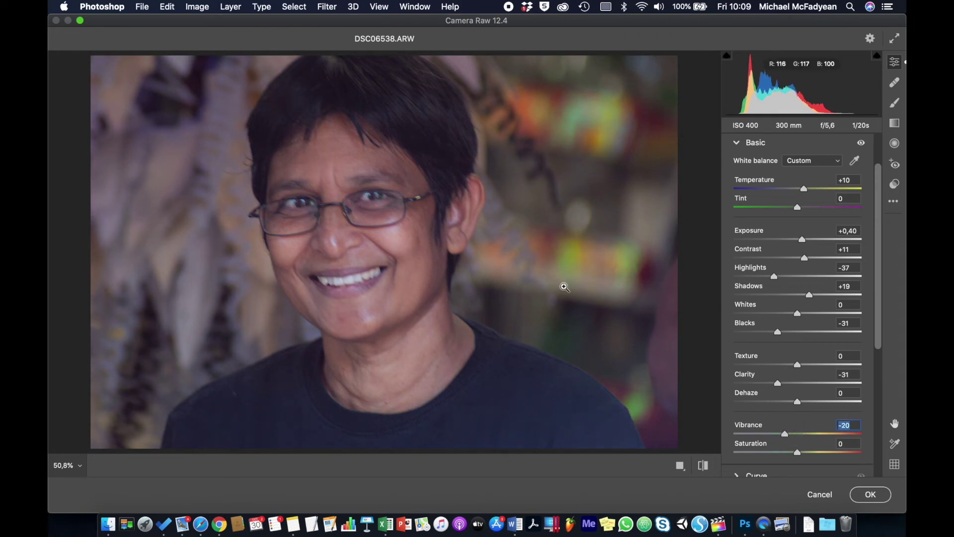
Paint an adjustment brush mask over the background to the right of the head, with the magenta mask overlay shown
click(895, 103)
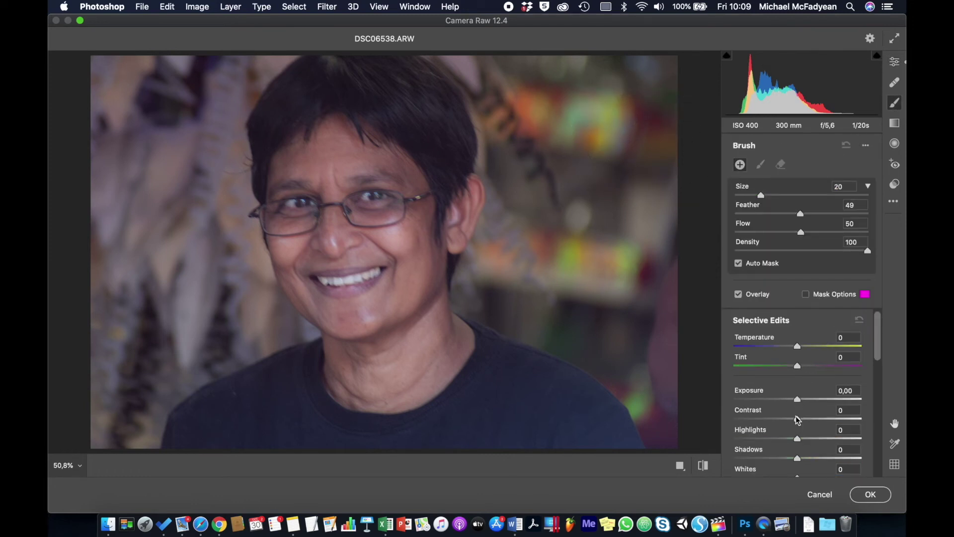
click(805, 293)
drag(619, 114, 557, 97)
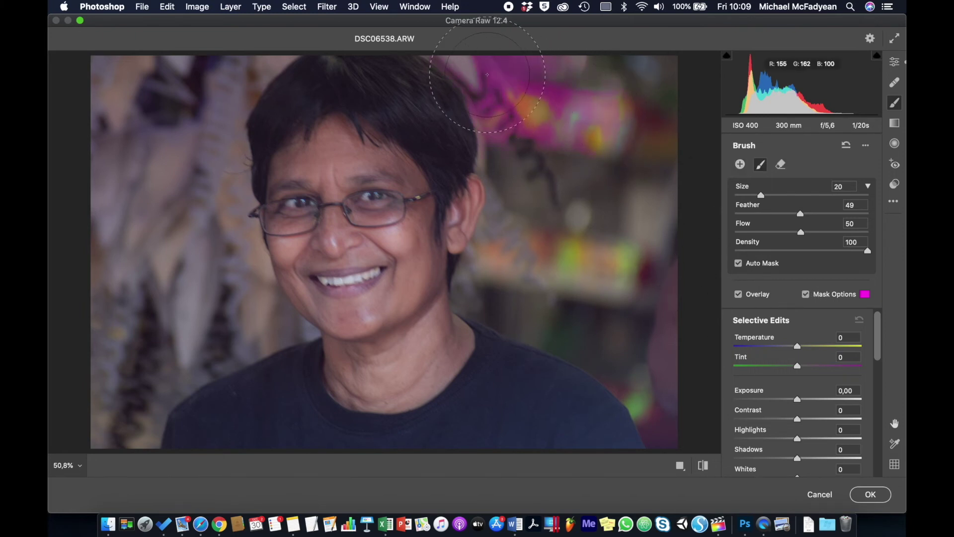
drag(487, 74, 673, 57)
mouse_move(630, 163)
mouse_down()
mouse_move(614, 176)
mouse_move(579, 110)
mouse_move(497, 110)
mouse_move(436, 21)
mouse_up()
mouse_move(487, 93)
mouse_down()
mouse_move(533, 200)
mouse_move(516, 264)
mouse_move(530, 241)
mouse_move(524, 260)
mouse_move(556, 300)
mouse_move(668, 301)
mouse_move(596, 271)
mouse_move(565, 285)
mouse_up()
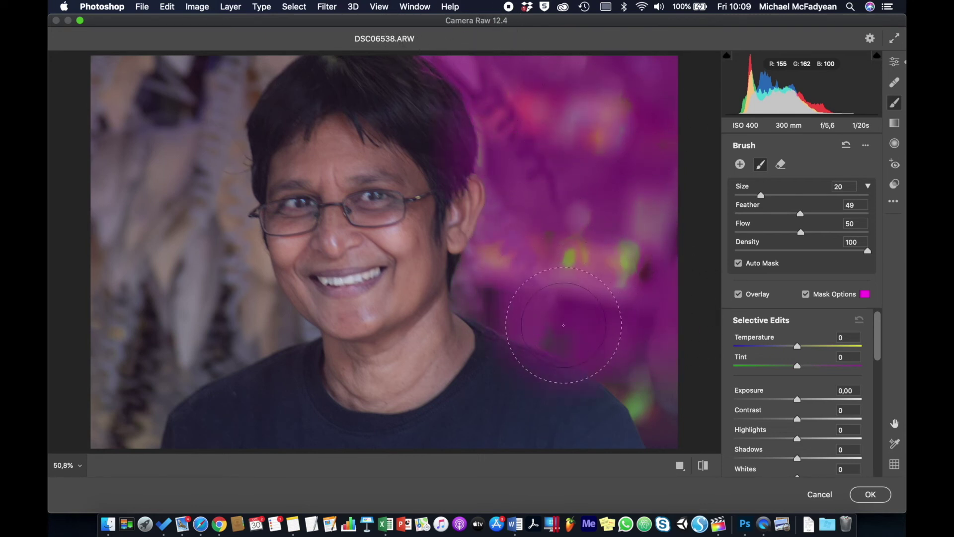
mouse_move(641, 314)
mouse_down()
mouse_move(630, 265)
mouse_move(535, 252)
mouse_move(468, 268)
mouse_move(510, 249)
mouse_up()
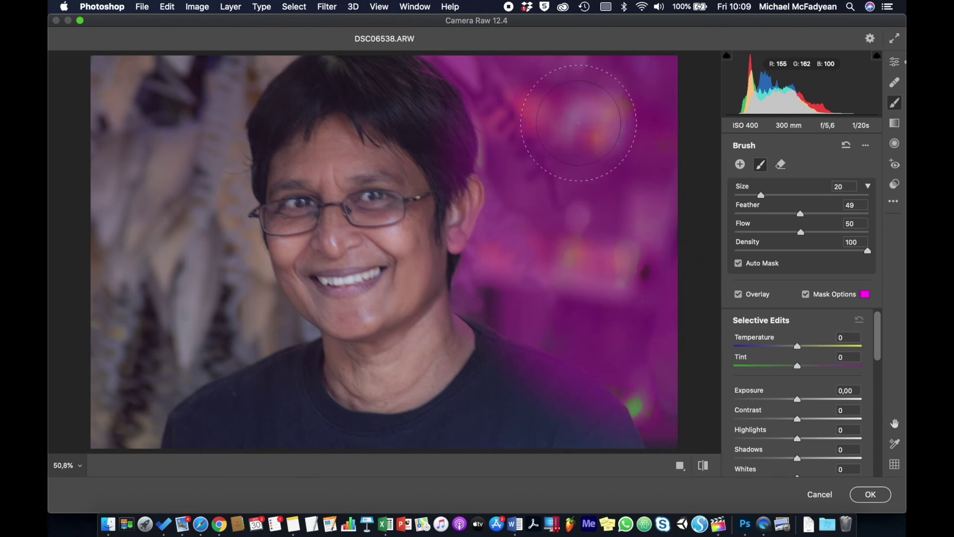
Erase the mask spill from the right side of the hair and extend the brush mask over the left background
key(alt)
mouse_move(378, 159)
mouse_down()
mouse_move(415, 128)
mouse_move(437, 148)
mouse_move(454, 126)
mouse_move(441, 189)
mouse_move(454, 219)
mouse_move(415, 107)
mouse_move(426, 64)
mouse_up()
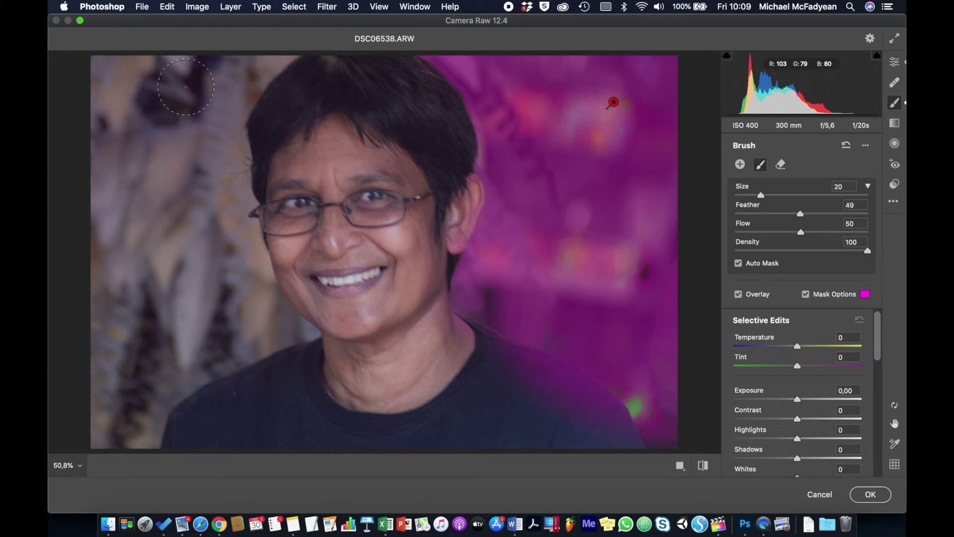
drag(169, 100, 259, 57)
mouse_move(222, 116)
mouse_down()
mouse_move(220, 190)
mouse_move(277, 319)
mouse_up()
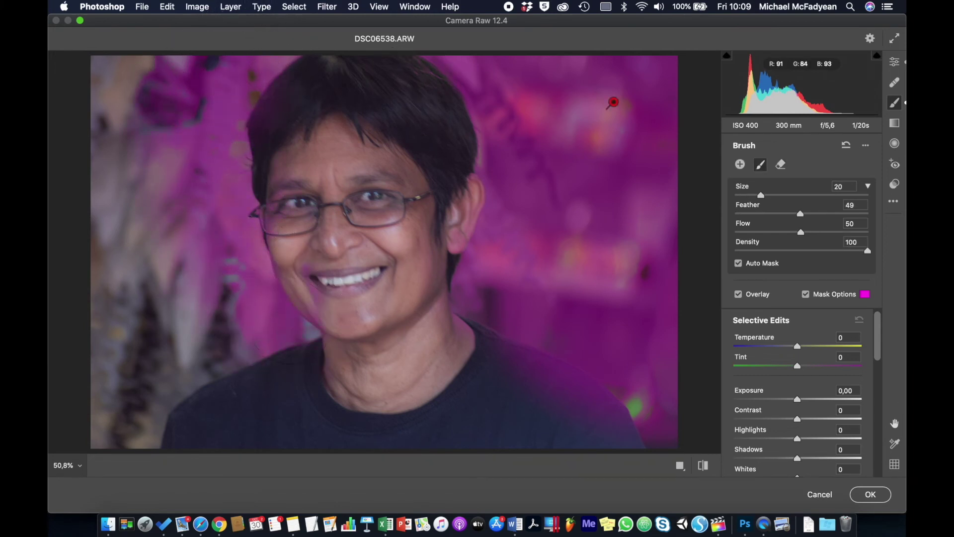
mouse_move(139, 421)
mouse_down()
mouse_move(97, 45)
mouse_move(128, 279)
mouse_up()
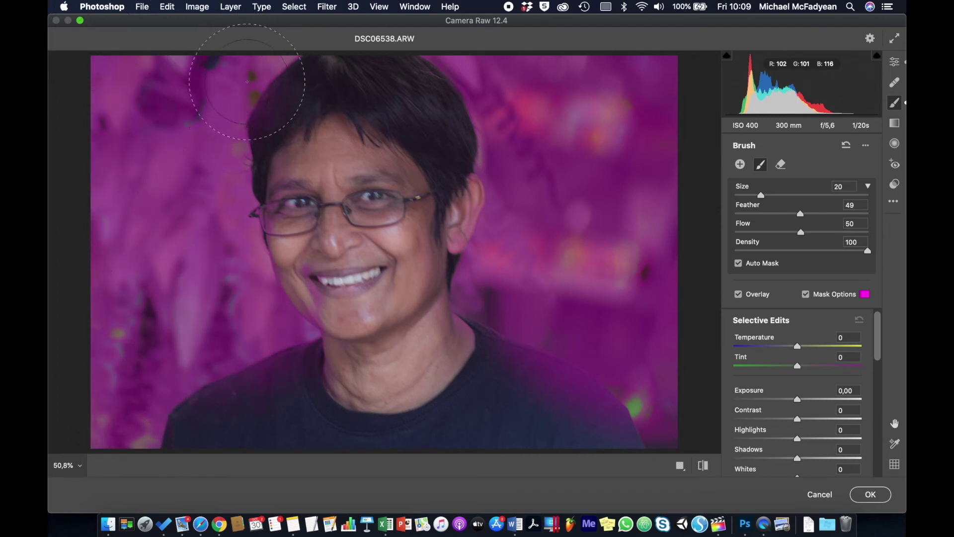
Erase the mask spilling onto the hair, neck and shirt, undoing the stroke that cuts into the background, and hide the mask overlay
key(alt)
mouse_move(300, 110)
mouse_down()
mouse_move(280, 131)
mouse_move(286, 105)
mouse_move(290, 213)
mouse_move(297, 235)
mouse_move(315, 244)
mouse_move(323, 288)
mouse_move(304, 268)
mouse_move(353, 330)
mouse_move(350, 385)
mouse_move(340, 365)
mouse_move(318, 366)
mouse_move(231, 421)
mouse_move(222, 421)
mouse_move(297, 378)
mouse_move(201, 425)
mouse_move(512, 349)
mouse_move(619, 375)
mouse_up()
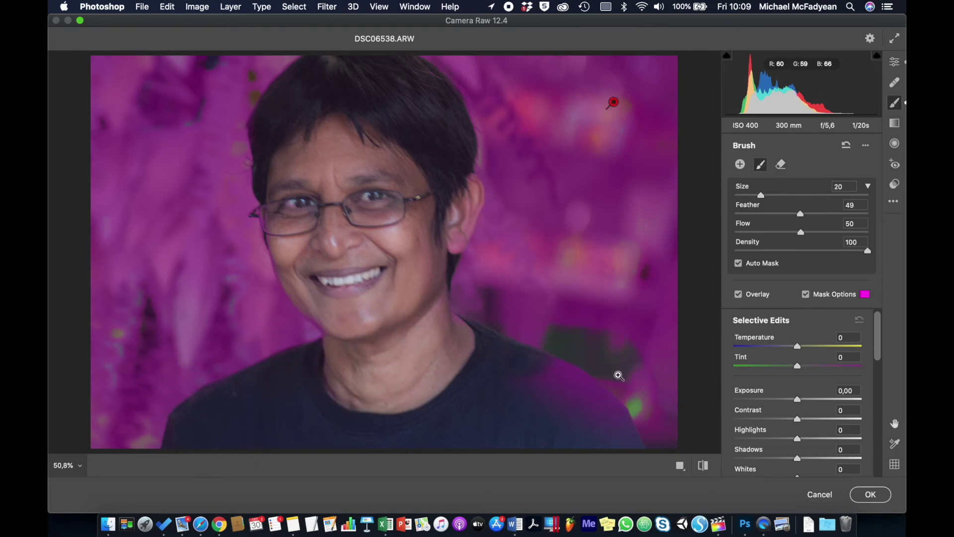
key(super+z)
key(alt)
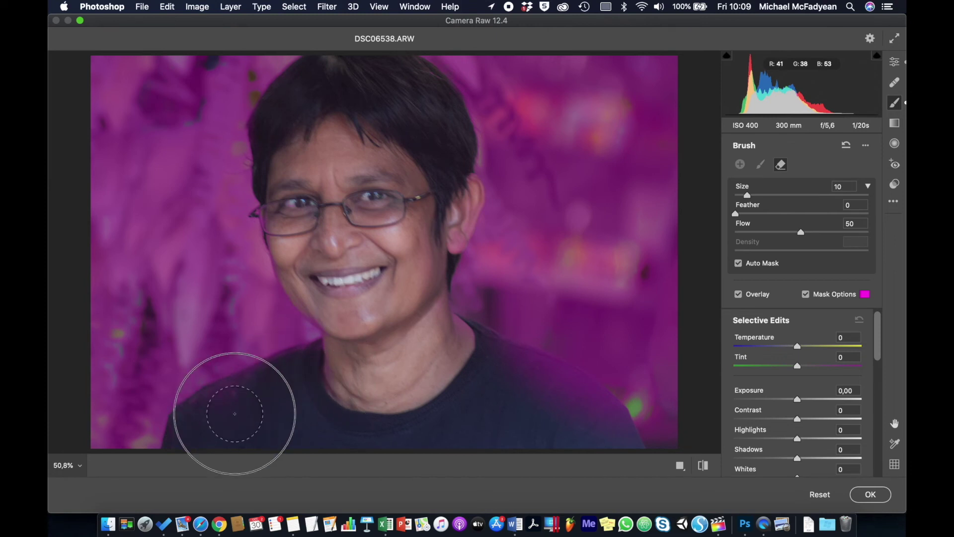
mouse_move(343, 364)
mouse_down()
mouse_move(357, 394)
mouse_move(403, 385)
mouse_move(487, 390)
mouse_move(564, 412)
mouse_move(497, 358)
mouse_move(562, 387)
mouse_move(604, 427)
mouse_up()
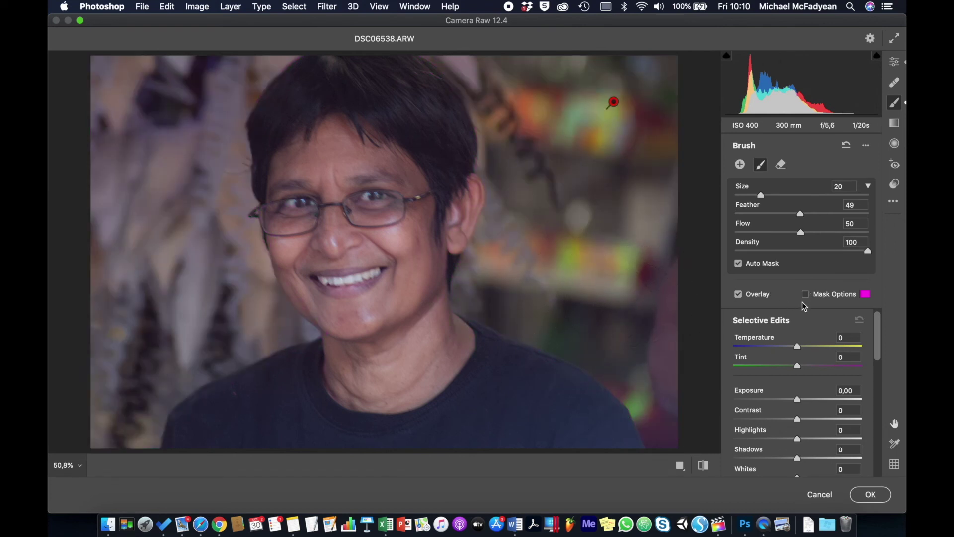
Mute the masked background by setting its Dehaze to -28 and Saturation to about -50
scroll(828, 320, down, 6)
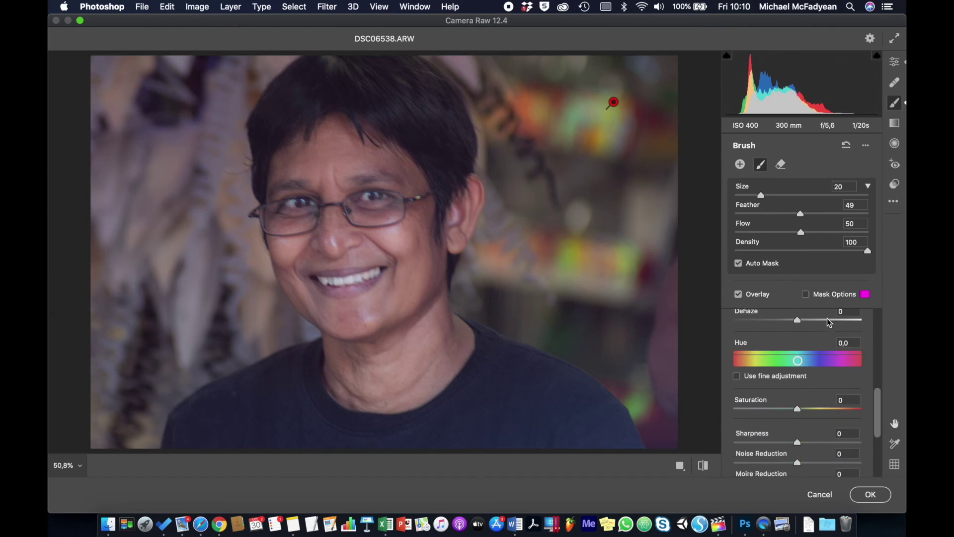
scroll(830, 322, up, 1)
mouse_move(798, 354)
mouse_down()
mouse_move(773, 356)
mouse_move(782, 357)
mouse_up()
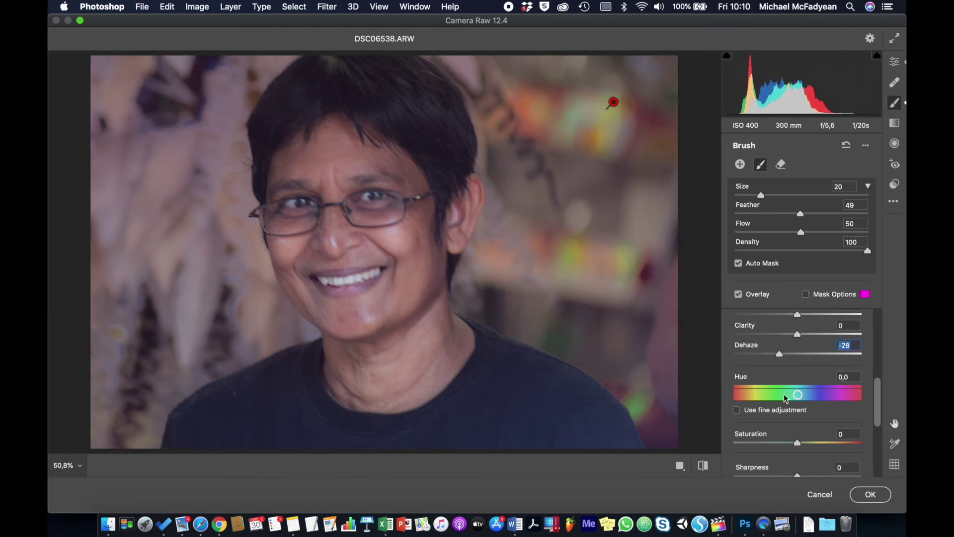
drag(799, 445, 767, 446)
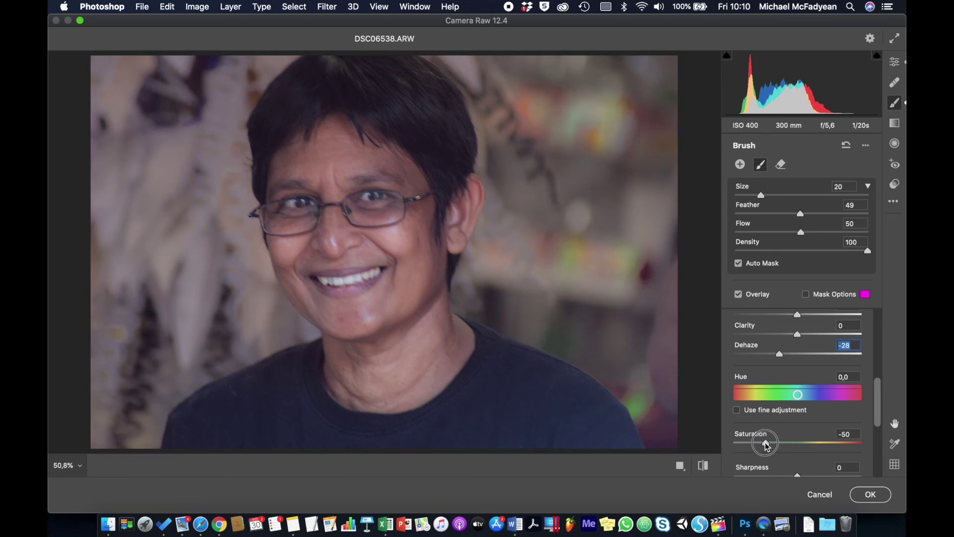
Apply the Camera Raw Filter and rasterize the Background copy layer
click(870, 493)
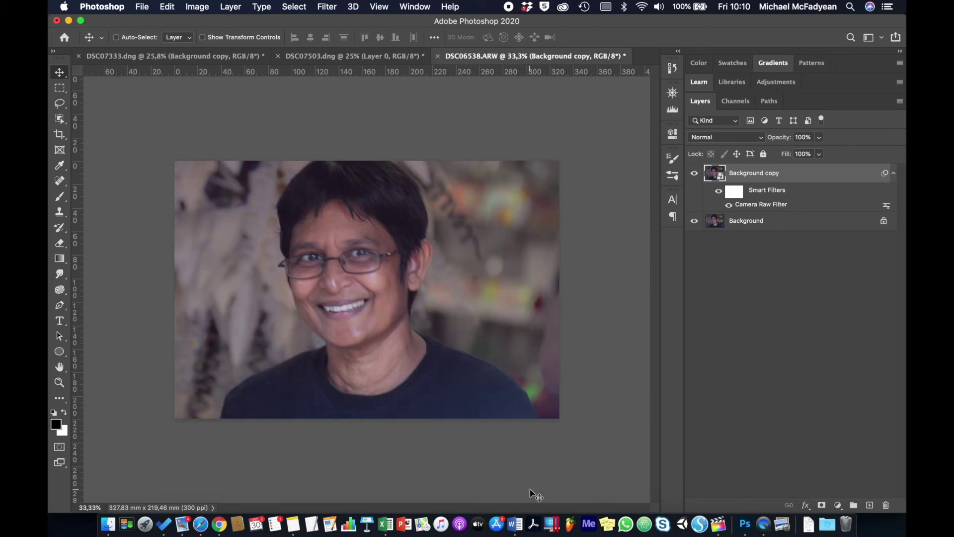
right_click(795, 175)
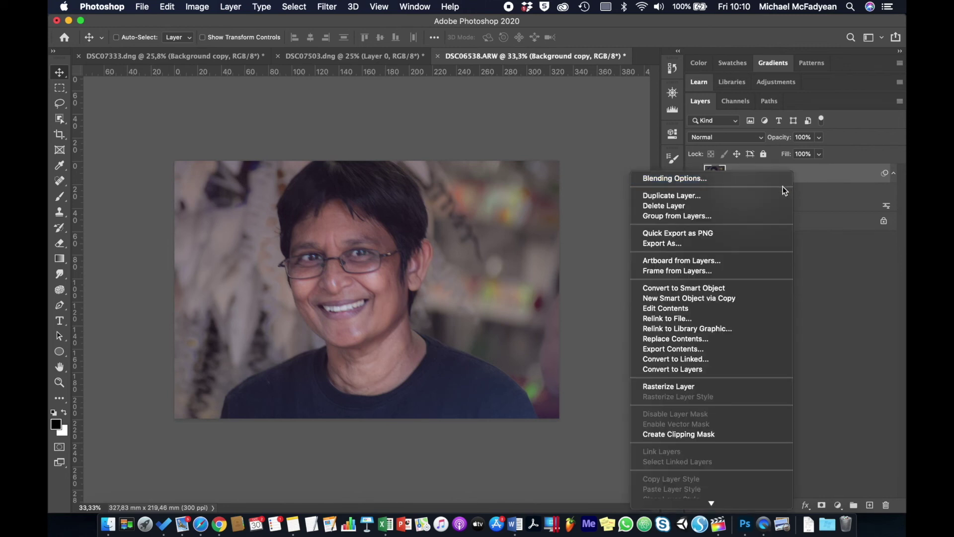
click(745, 386)
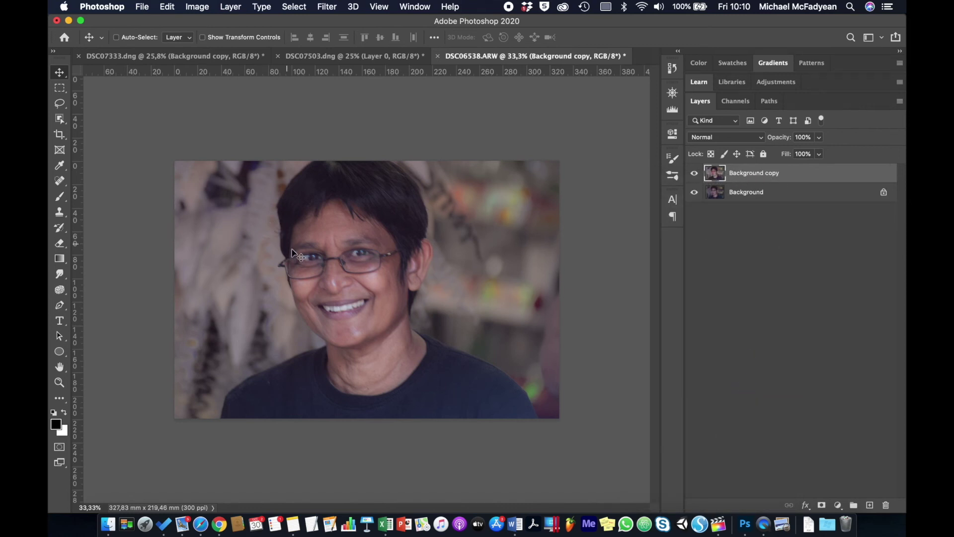
Brighten the teeth and eyes with the Dodge tool, using a 150 px brush, Highlights range and 15% exposure
click(60, 290)
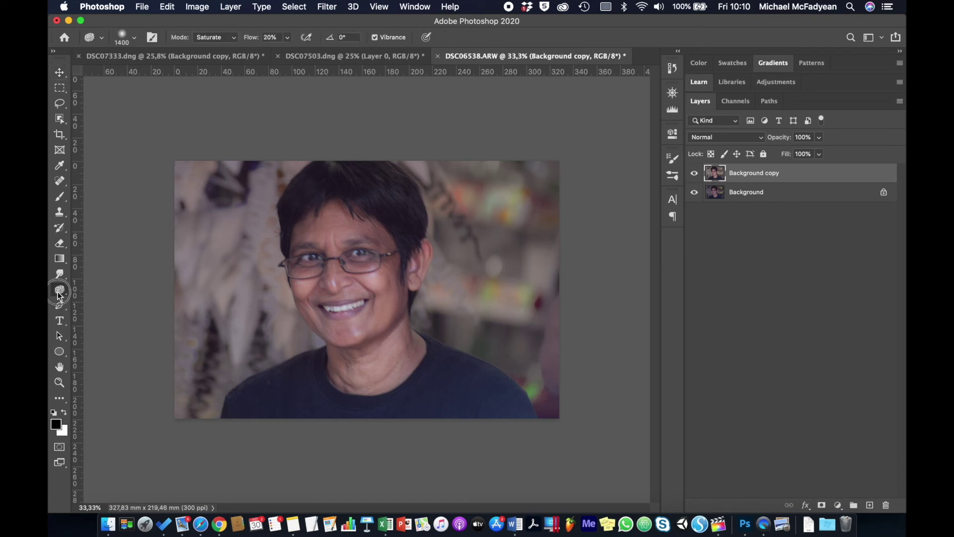
click(95, 287)
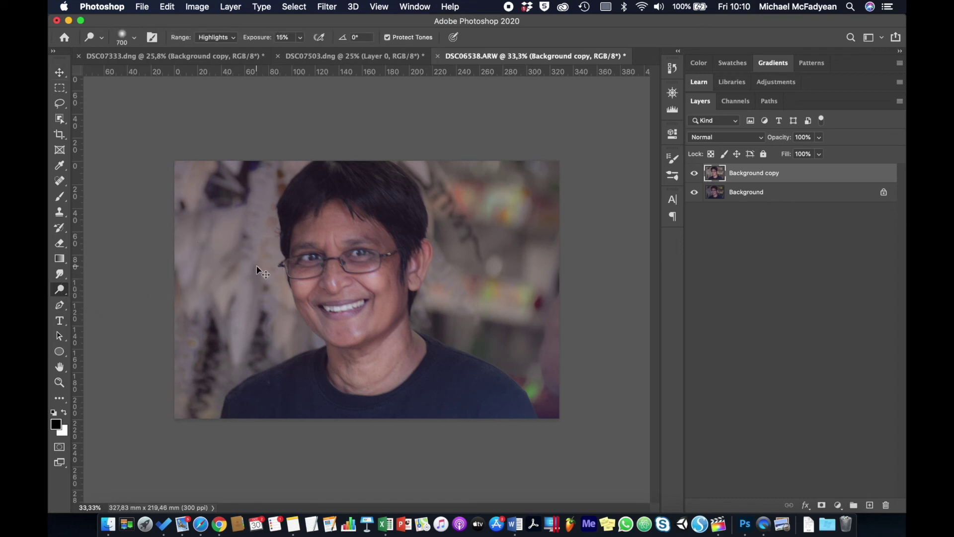
key(super+plus)
key(super+plus)
key(super+plus)
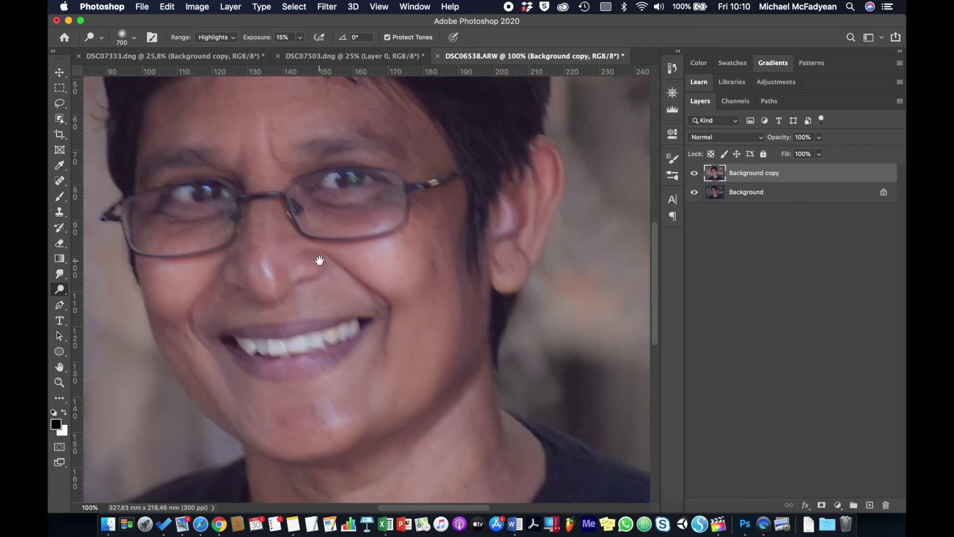
drag(320, 260, 451, 343)
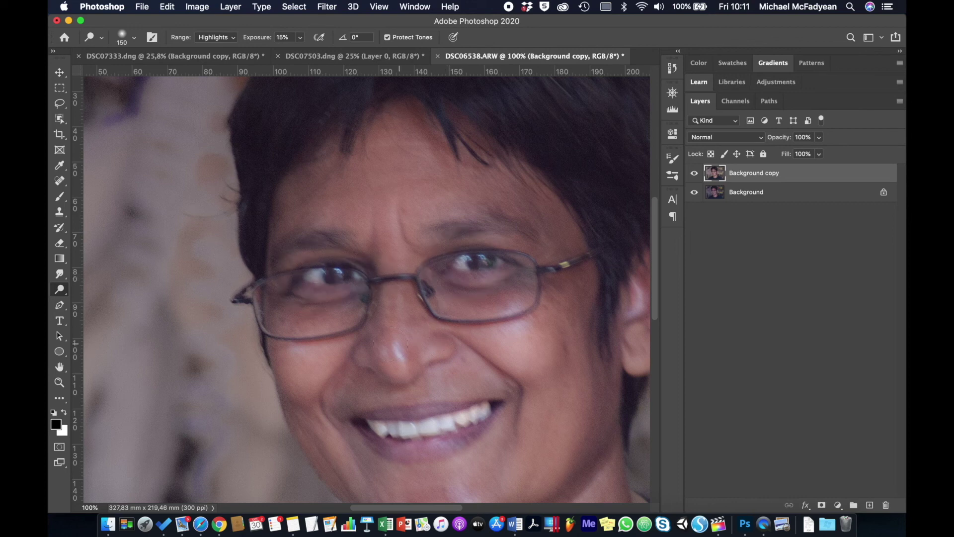
Dodge the highlights in the hair with a 600 px brush, increasing the exposure to 31% for further strokes
key(super+minus)
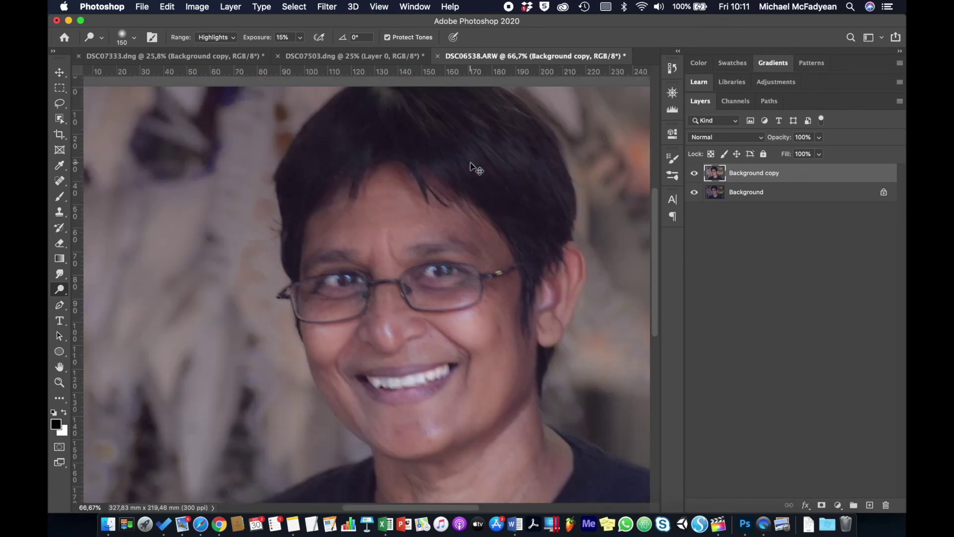
key(super+minus)
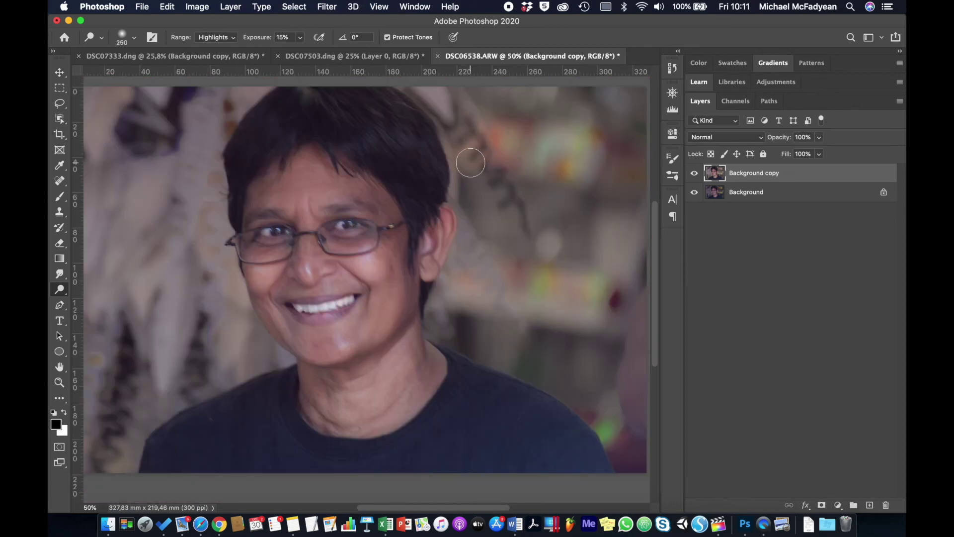
key(bracketright)
key(bracketright)
key(bracketright)
key(bracketright)
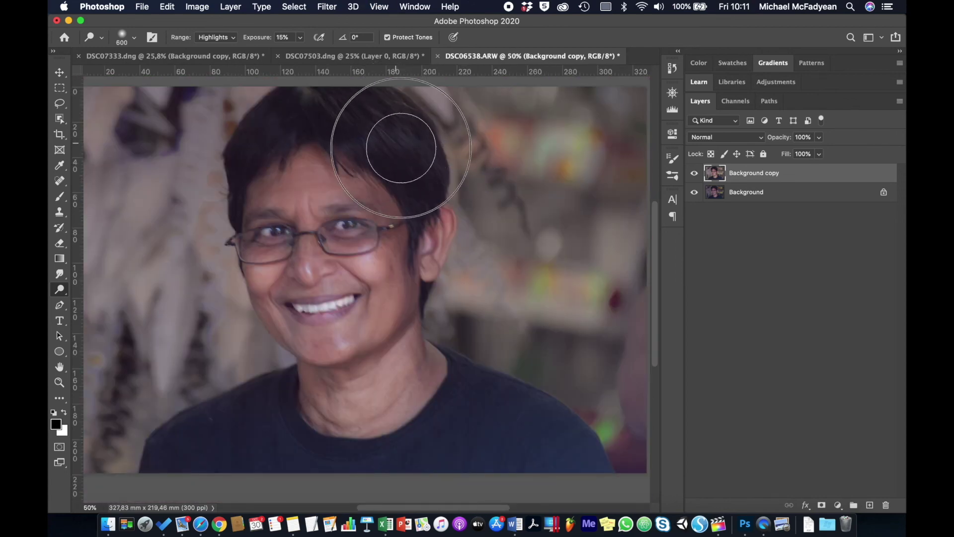
mouse_move(355, 124)
mouse_down()
mouse_move(377, 122)
mouse_move(278, 134)
mouse_move(345, 112)
mouse_move(377, 133)
mouse_move(300, 114)
mouse_up()
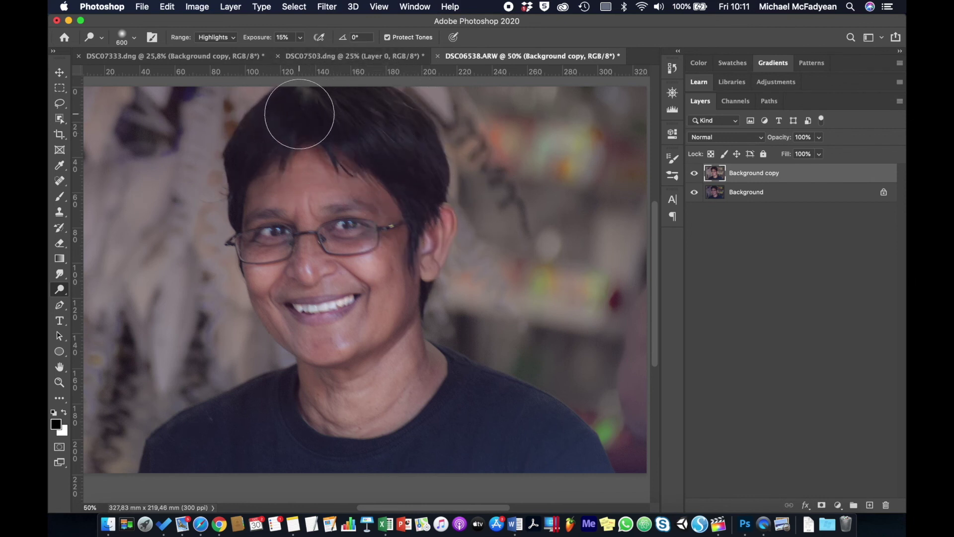
drag(255, 39, 262, 41)
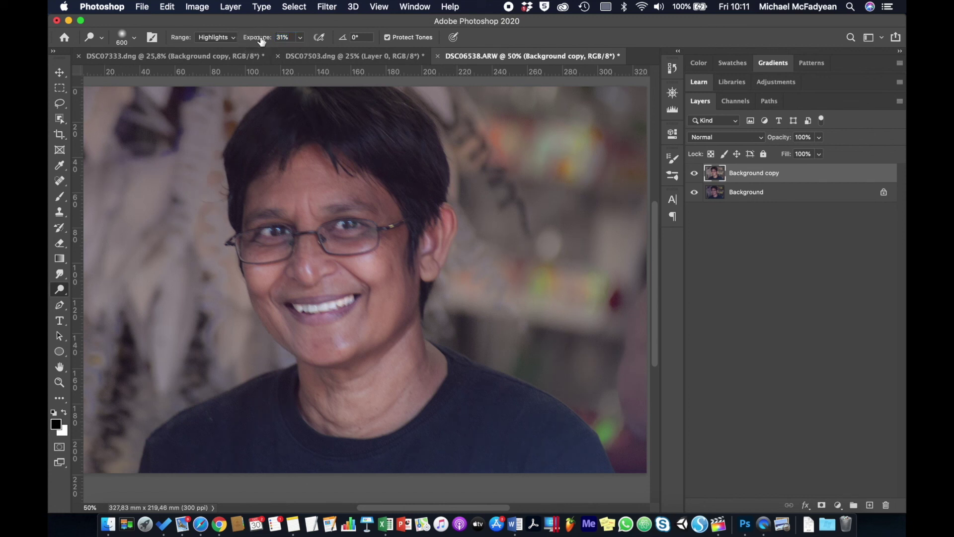
mouse_move(278, 115)
mouse_down()
mouse_move(246, 153)
mouse_move(314, 97)
mouse_move(317, 119)
mouse_move(337, 132)
mouse_move(358, 130)
mouse_move(396, 158)
mouse_move(391, 139)
mouse_move(409, 157)
mouse_move(380, 120)
mouse_move(403, 148)
mouse_move(374, 124)
mouse_move(296, 119)
mouse_up()
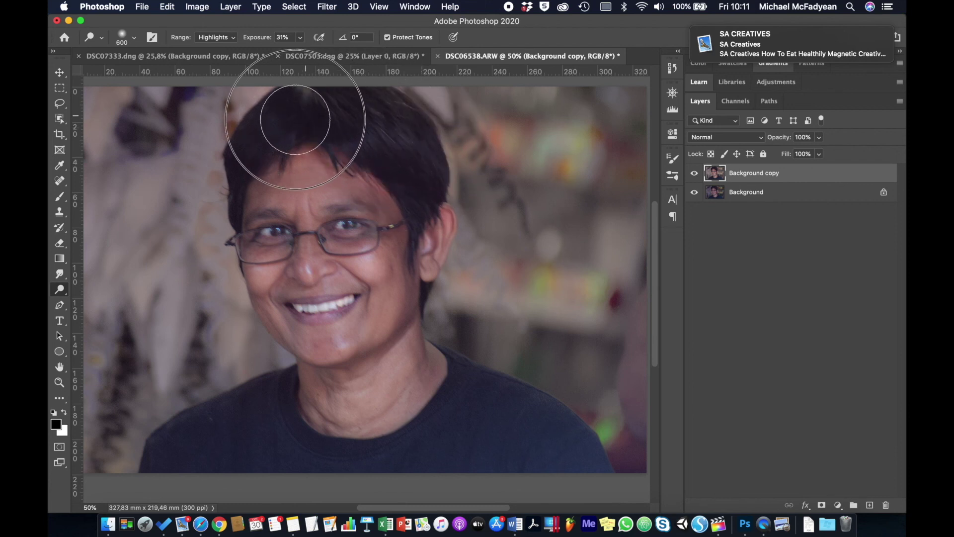
Darken the hair and the dark T-shirt with the Burn tool, using a 700 px brush, Shadows range and 15% exposure
click(60, 289)
click(88, 300)
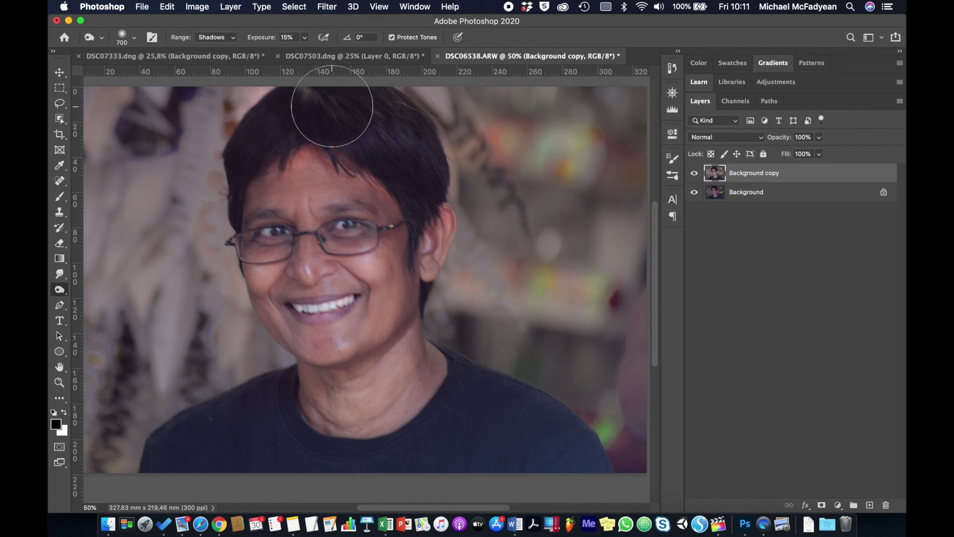
mouse_move(332, 106)
mouse_down()
mouse_move(392, 151)
mouse_move(412, 192)
mouse_move(325, 117)
mouse_move(277, 121)
mouse_move(238, 166)
mouse_move(230, 209)
mouse_move(362, 204)
mouse_move(346, 252)
mouse_move(339, 229)
mouse_move(369, 229)
mouse_move(278, 232)
mouse_move(258, 247)
mouse_move(427, 322)
mouse_move(458, 314)
mouse_move(440, 366)
mouse_move(478, 426)
mouse_move(468, 410)
mouse_move(478, 407)
mouse_move(533, 453)
mouse_move(545, 428)
mouse_move(567, 453)
mouse_move(488, 442)
mouse_move(314, 448)
mouse_move(277, 406)
mouse_move(204, 422)
mouse_move(242, 413)
mouse_move(186, 434)
mouse_move(181, 454)
mouse_move(277, 470)
mouse_move(283, 459)
mouse_move(252, 429)
mouse_move(161, 455)
mouse_move(225, 425)
mouse_move(290, 457)
mouse_move(395, 469)
mouse_move(315, 467)
mouse_move(418, 462)
mouse_move(466, 424)
mouse_move(464, 390)
mouse_move(574, 473)
mouse_move(548, 428)
mouse_move(580, 464)
mouse_move(565, 437)
mouse_move(479, 458)
mouse_move(511, 437)
mouse_move(546, 448)
mouse_move(464, 452)
mouse_move(488, 426)
mouse_up()
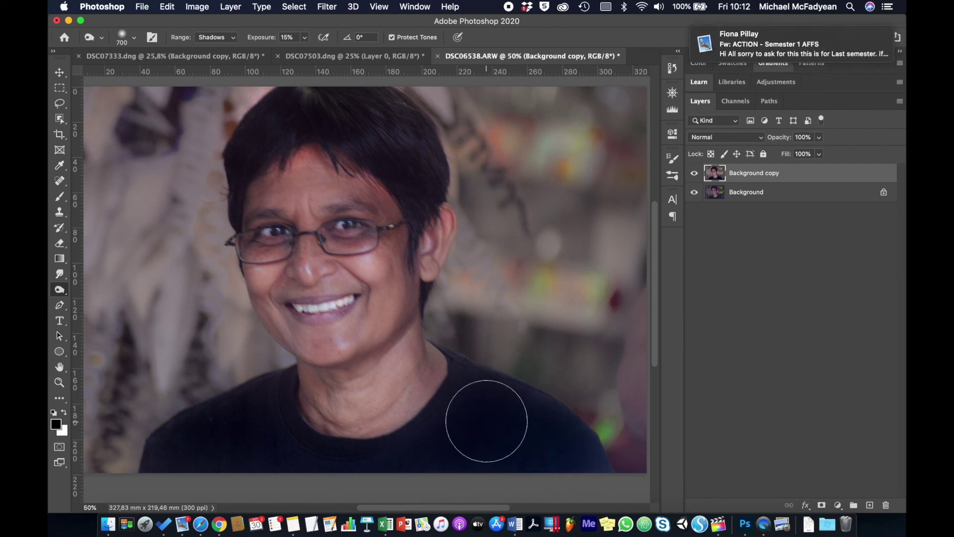
Partly restore the burned T-shirt with the History Brush, using a 600 px brush at 41% opacity
click(59, 228)
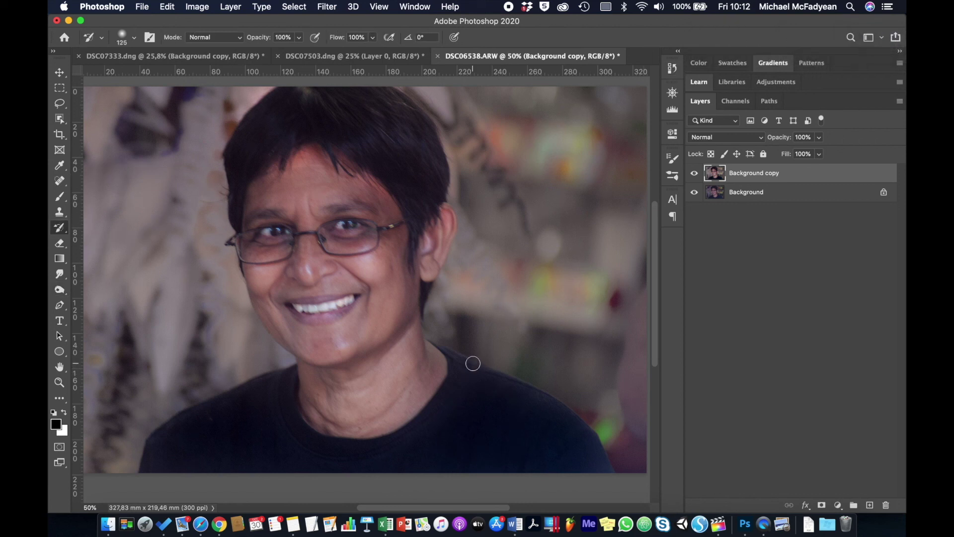
key(bracketright)
key(bracketright)
key(bracketright)
key(bracketright)
key(bracketright)
drag(267, 42, 225, 43)
mouse_move(468, 362)
mouse_down()
mouse_move(446, 435)
mouse_move(480, 402)
mouse_move(525, 406)
mouse_move(558, 451)
mouse_move(408, 452)
mouse_move(306, 423)
mouse_move(271, 396)
mouse_move(184, 444)
mouse_move(272, 432)
mouse_move(382, 357)
mouse_up()
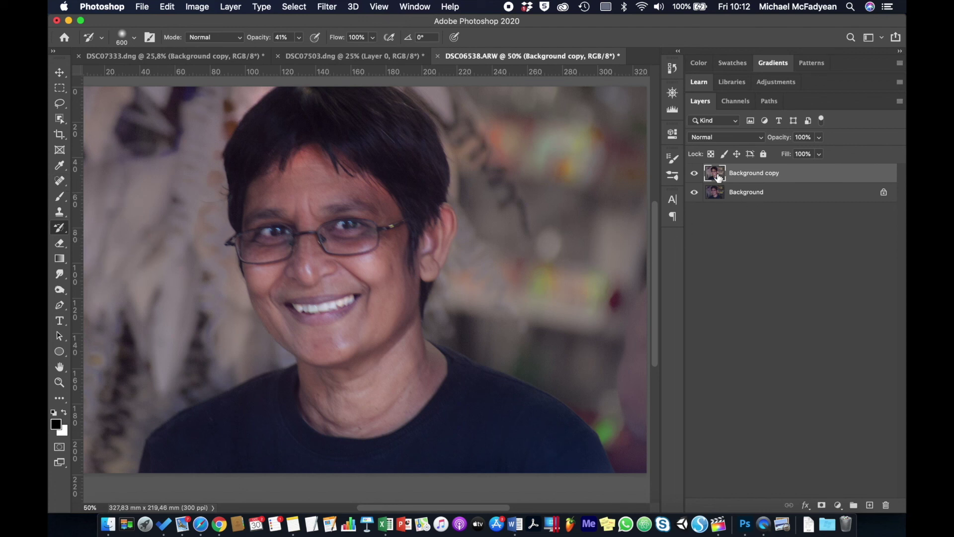
Compare the portrait before and after editing by hiding and showing the Background copy layer
click(695, 173)
click(695, 174)
click(697, 175)
click(697, 175)
Move the Background copy layer sideways beyond the original's right edge and reveal all, placing both versions side by side
key(super+minus)
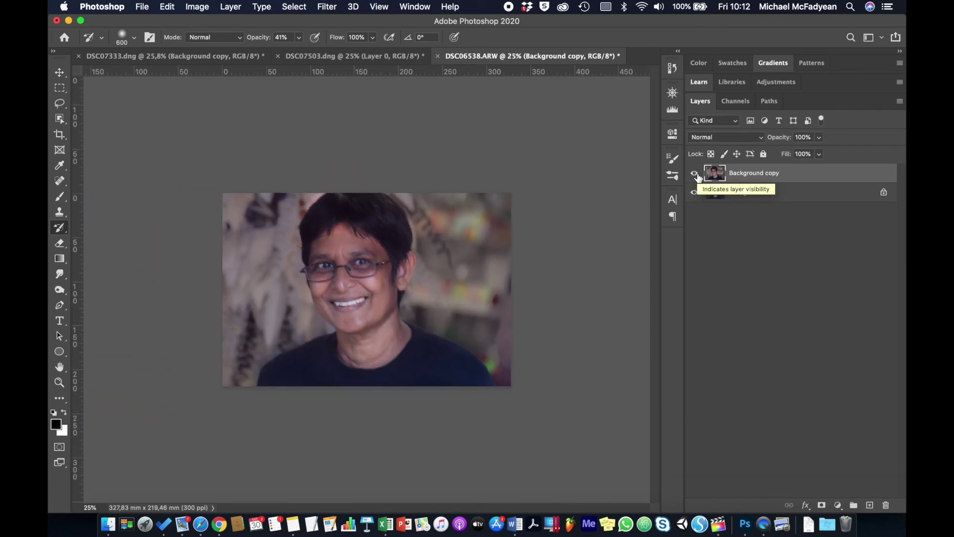
click(62, 75)
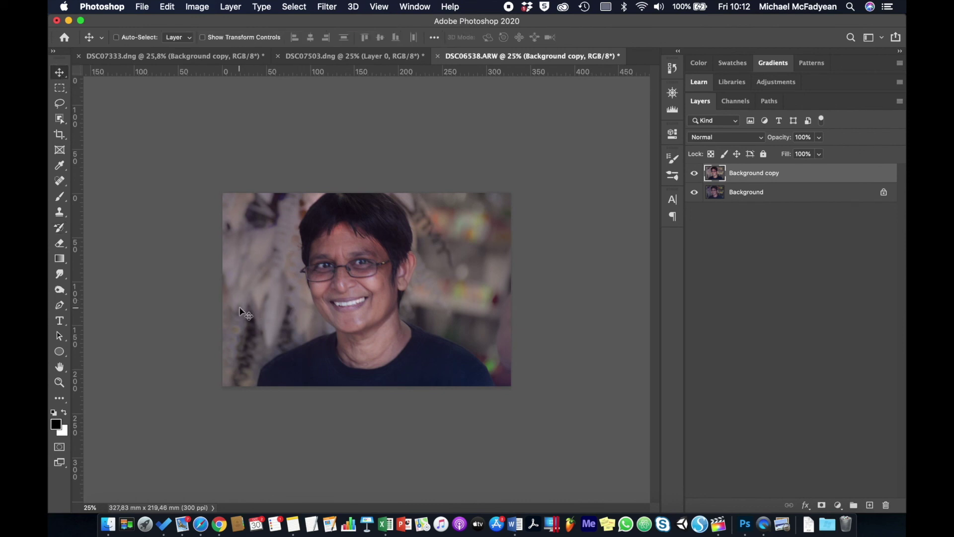
drag(261, 311, 528, 311)
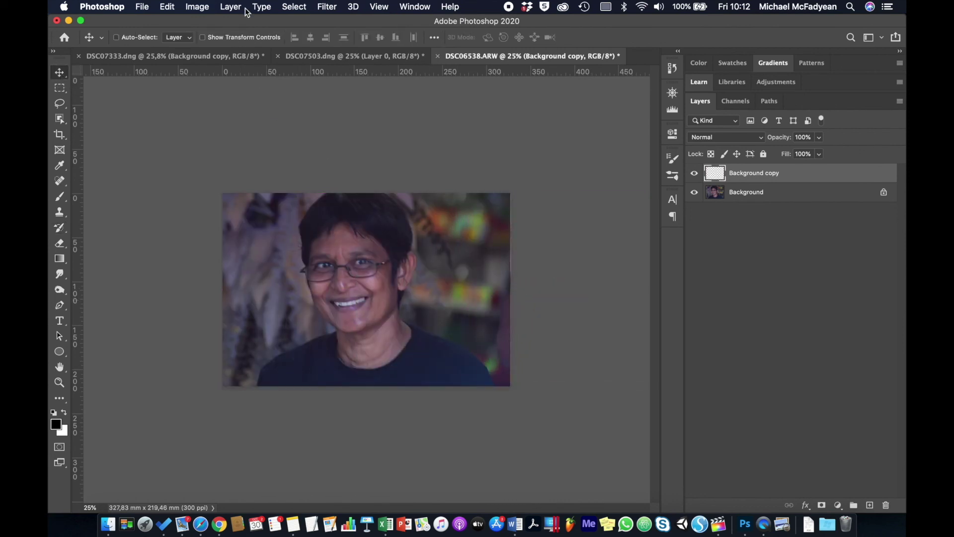
click(196, 7)
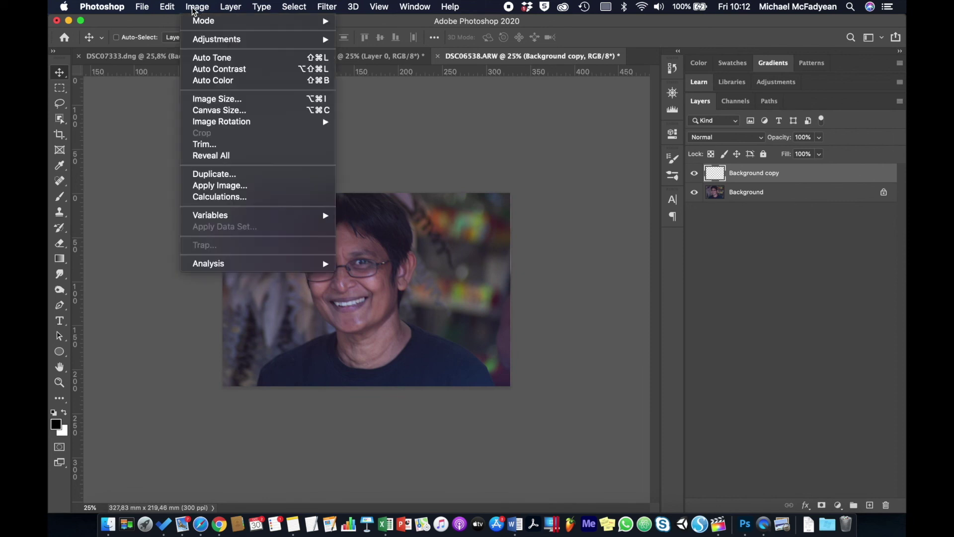
click(247, 157)
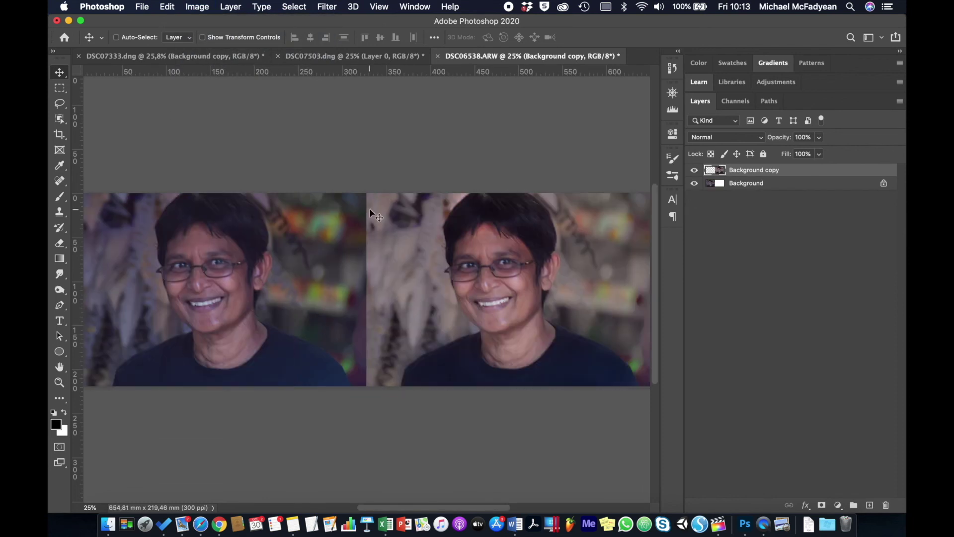